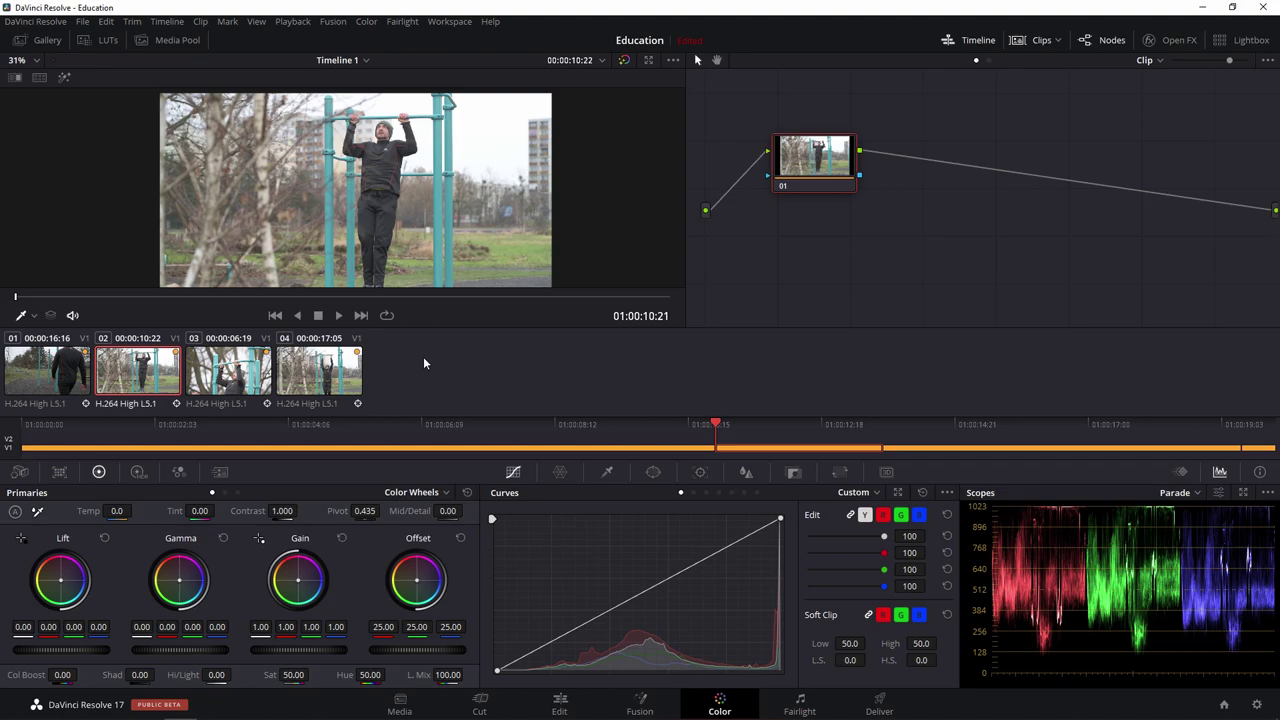
# - Scrub through clips 01 and 02, then load clip 03, the pull-up shot
pyautogui.click(162, 297)
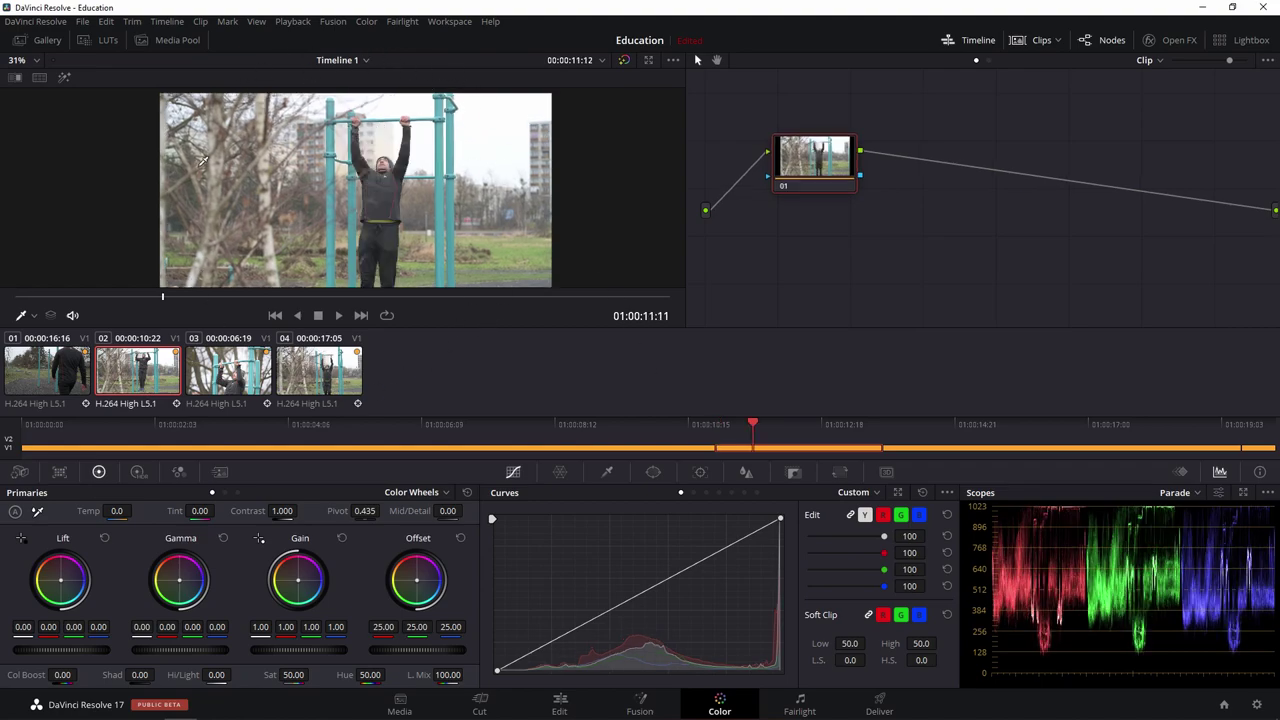
pyautogui.click(492, 436)
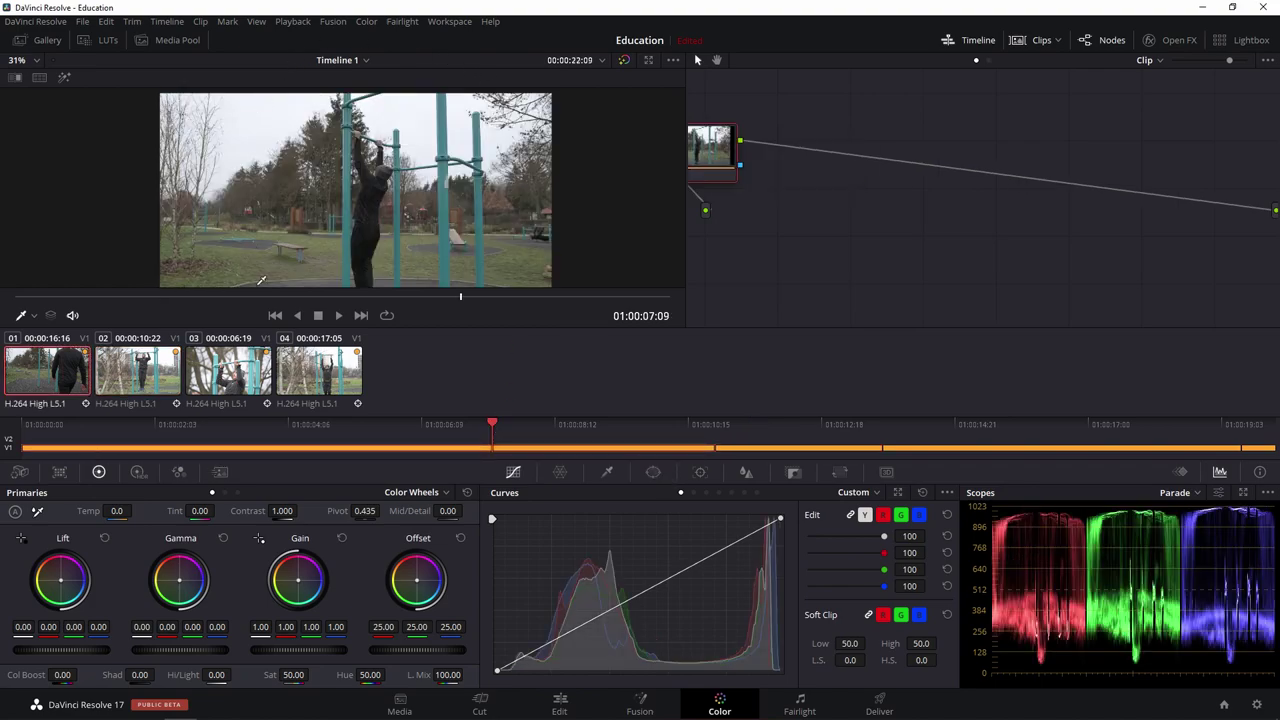
pyautogui.press('Down')
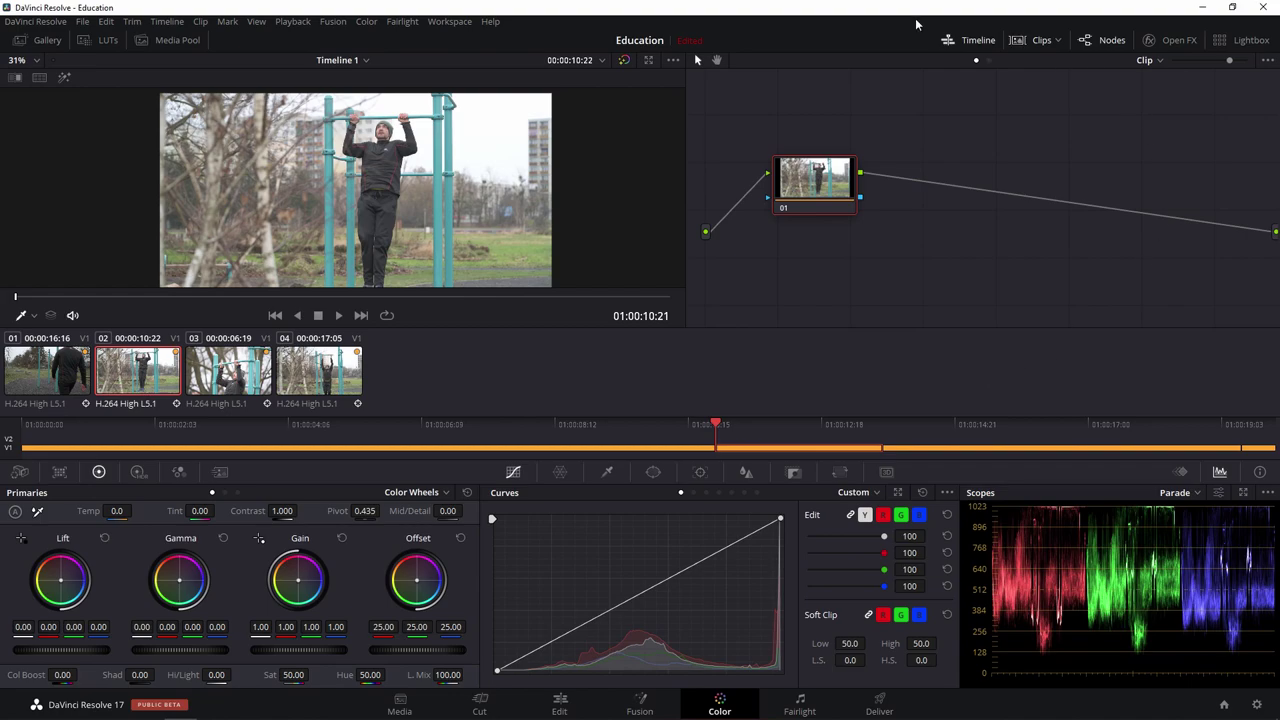
pyautogui.click(228, 385)
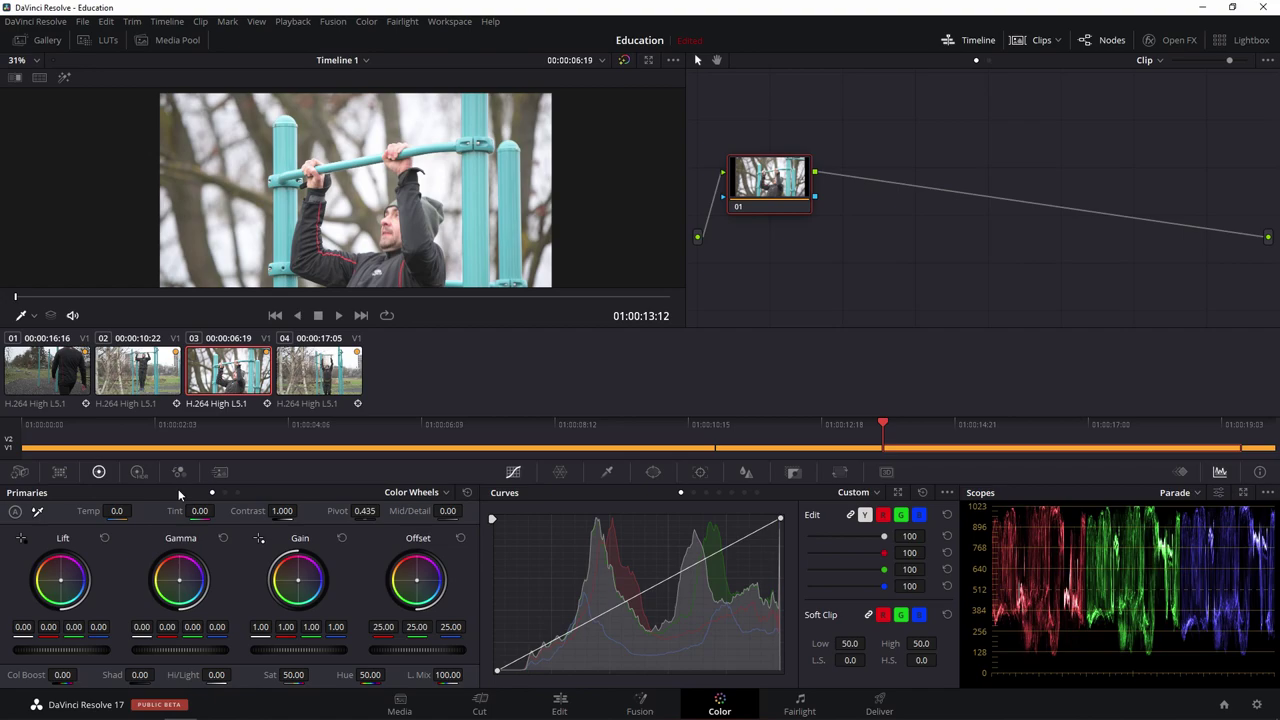
# - Preview the Hue vs Hue, Hue vs Lum, Lum vs Sat, Sat vs Sat and Sat vs Lum curves, then return to Custom
pyautogui.click(705, 492)
pyautogui.click(719, 493)
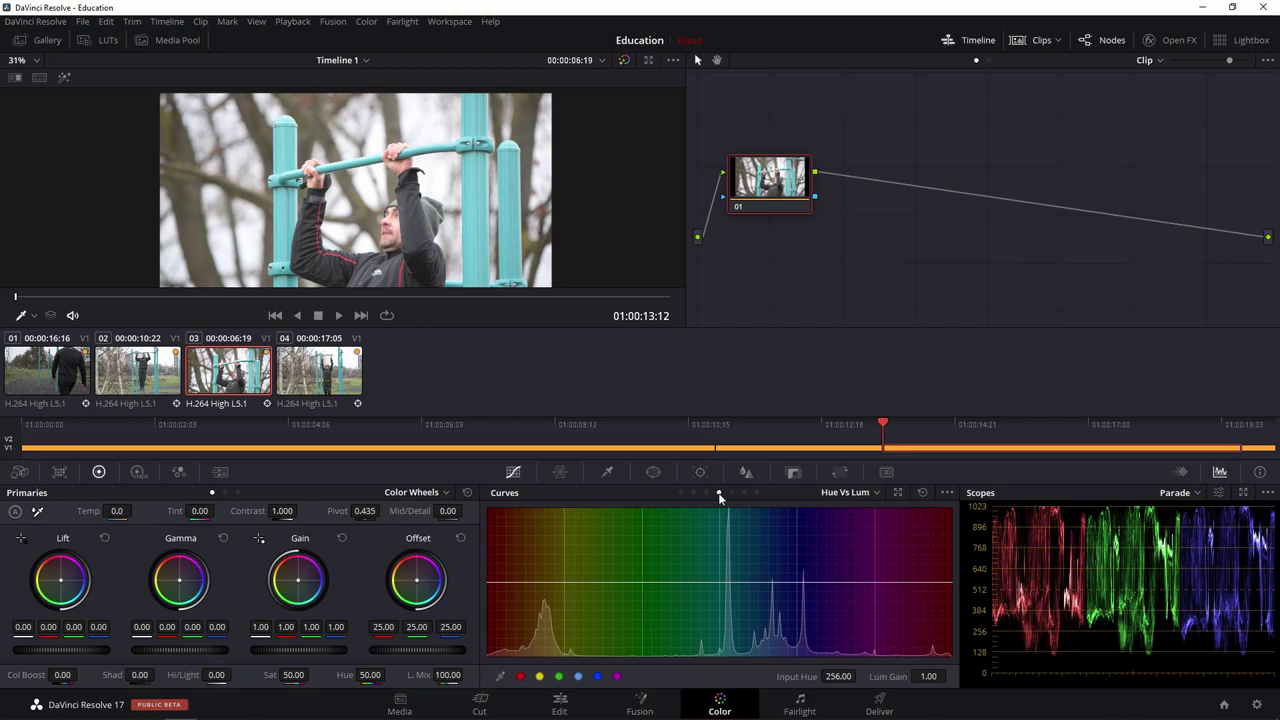
pyautogui.click(732, 493)
pyautogui.click(744, 493)
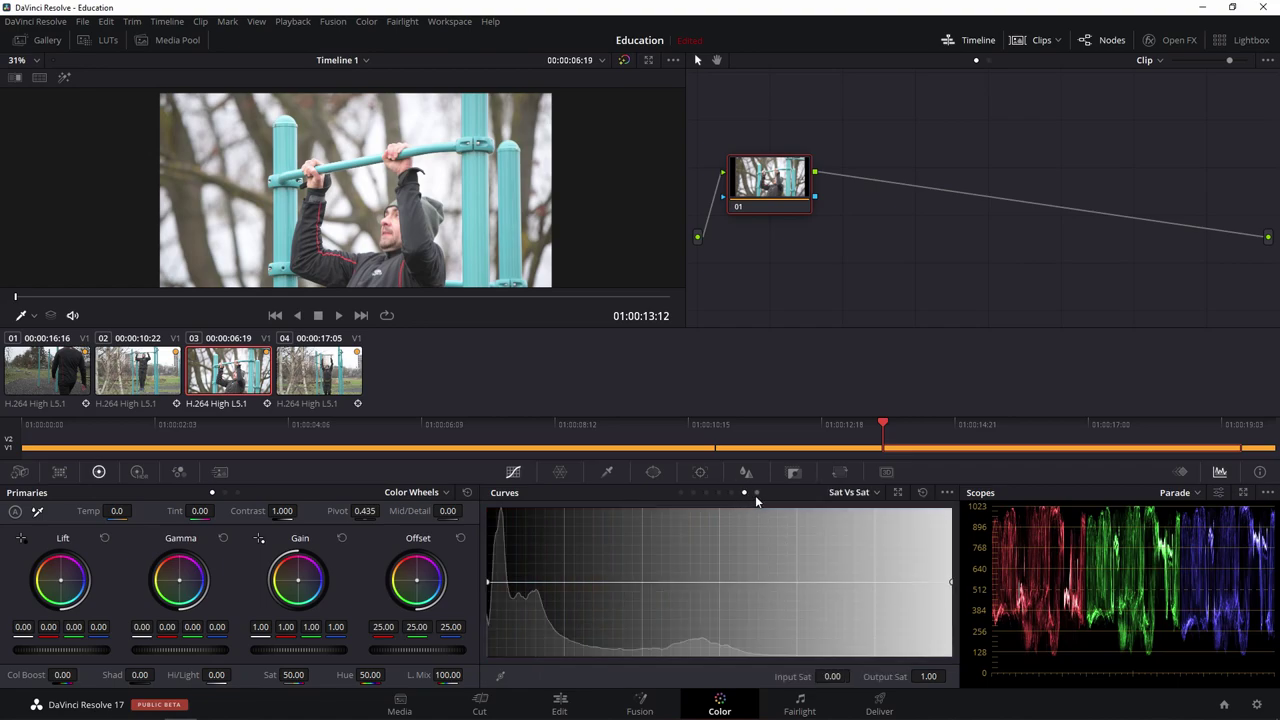
pyautogui.click(756, 492)
pyautogui.click(680, 492)
# - Browse the Qualifier, Window, Tracker, Blur and Sizing palettes, then return to Curves
pyautogui.click(607, 472)
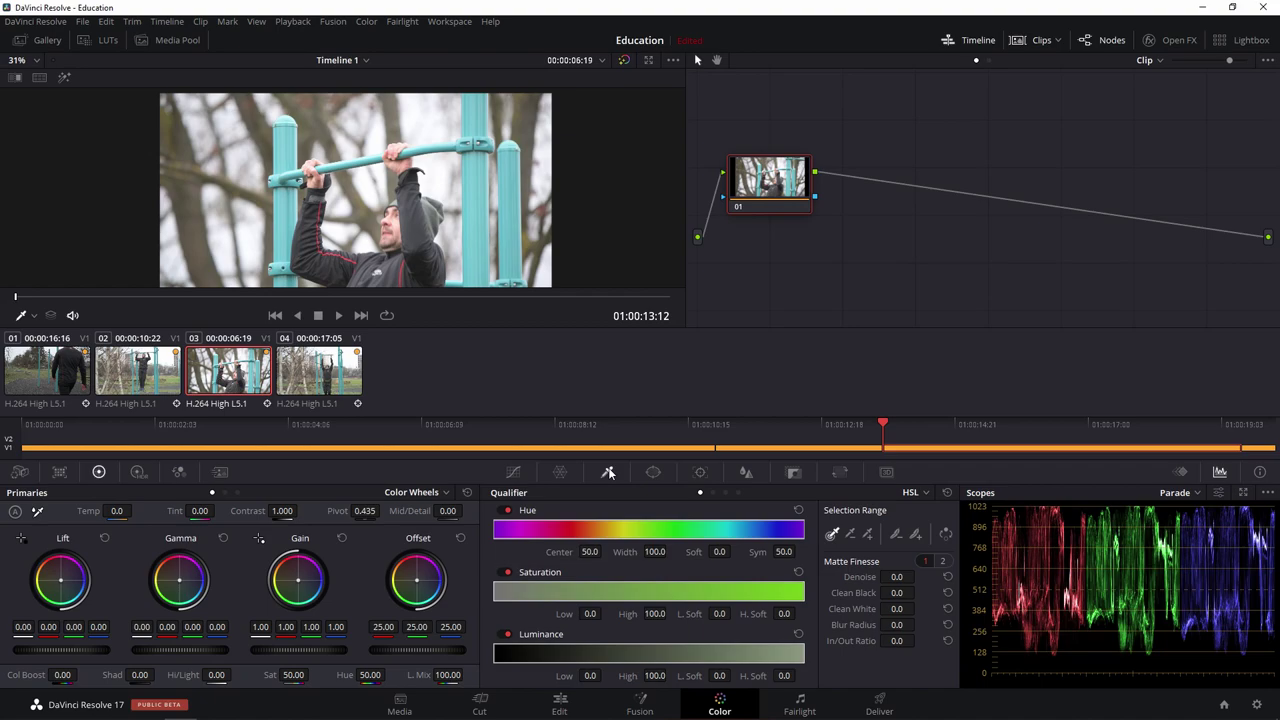
pyautogui.click(653, 472)
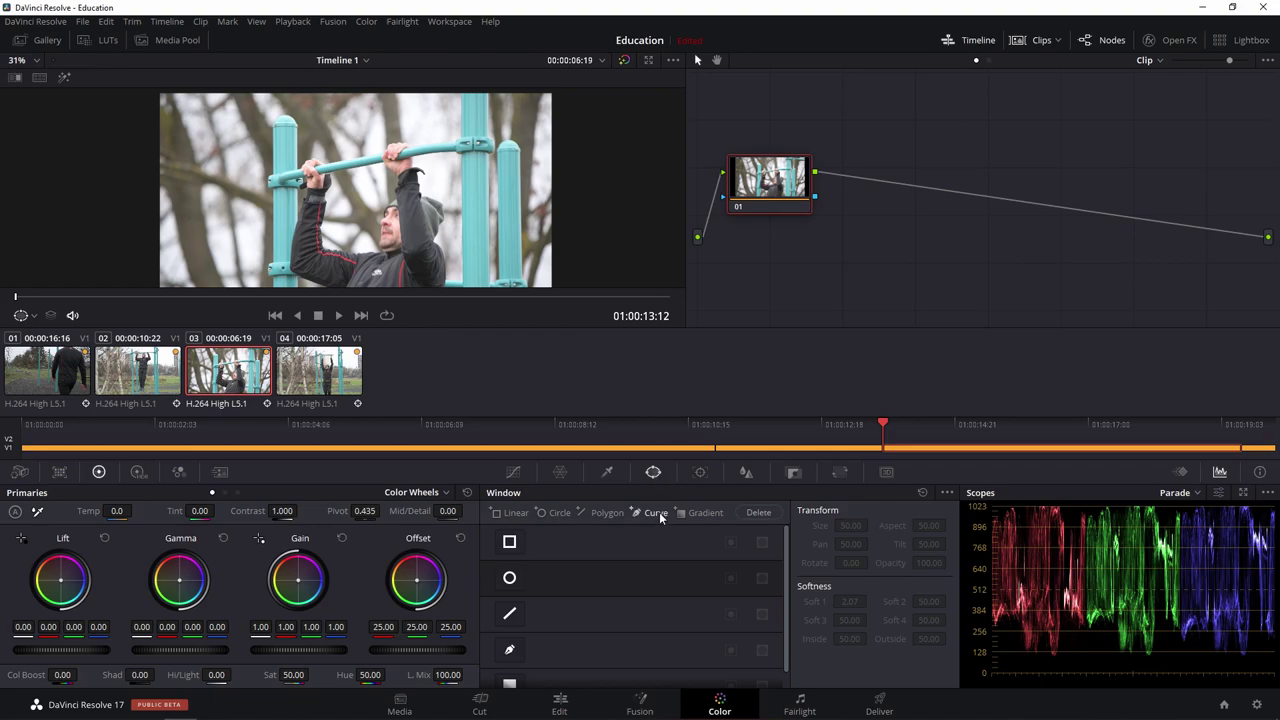
pyautogui.click(704, 472)
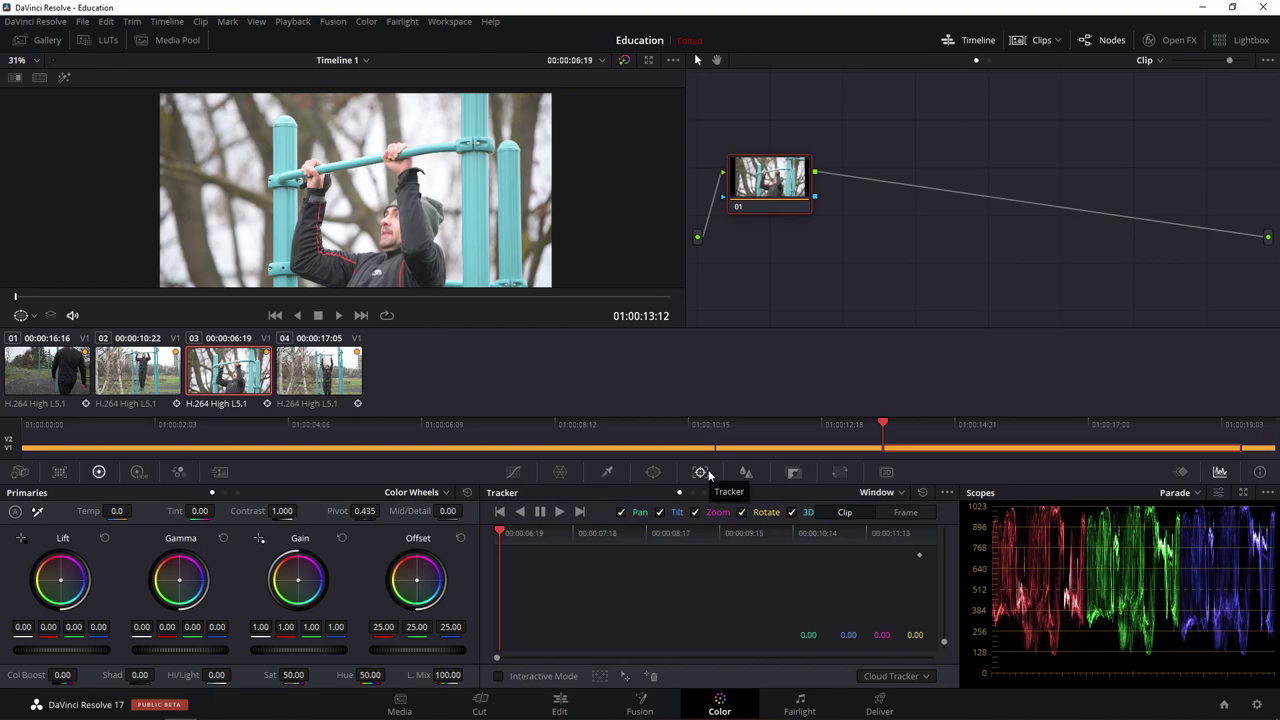
pyautogui.click(653, 472)
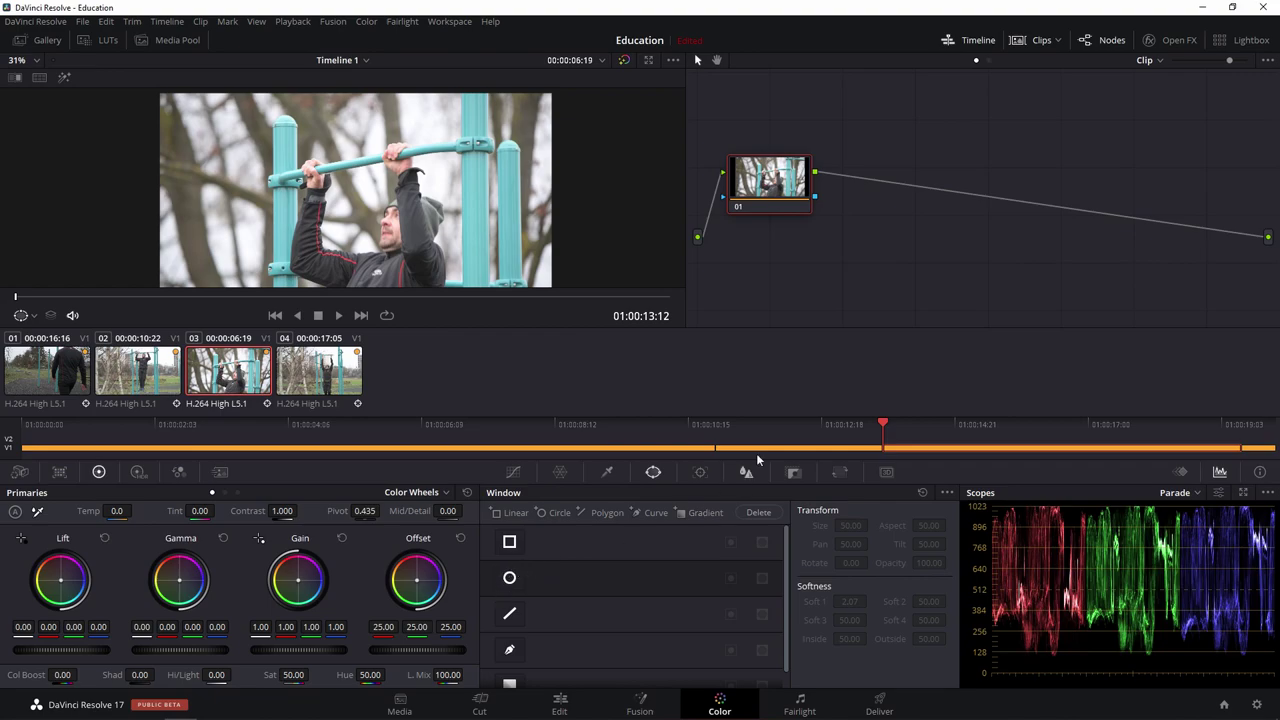
pyautogui.click(700, 474)
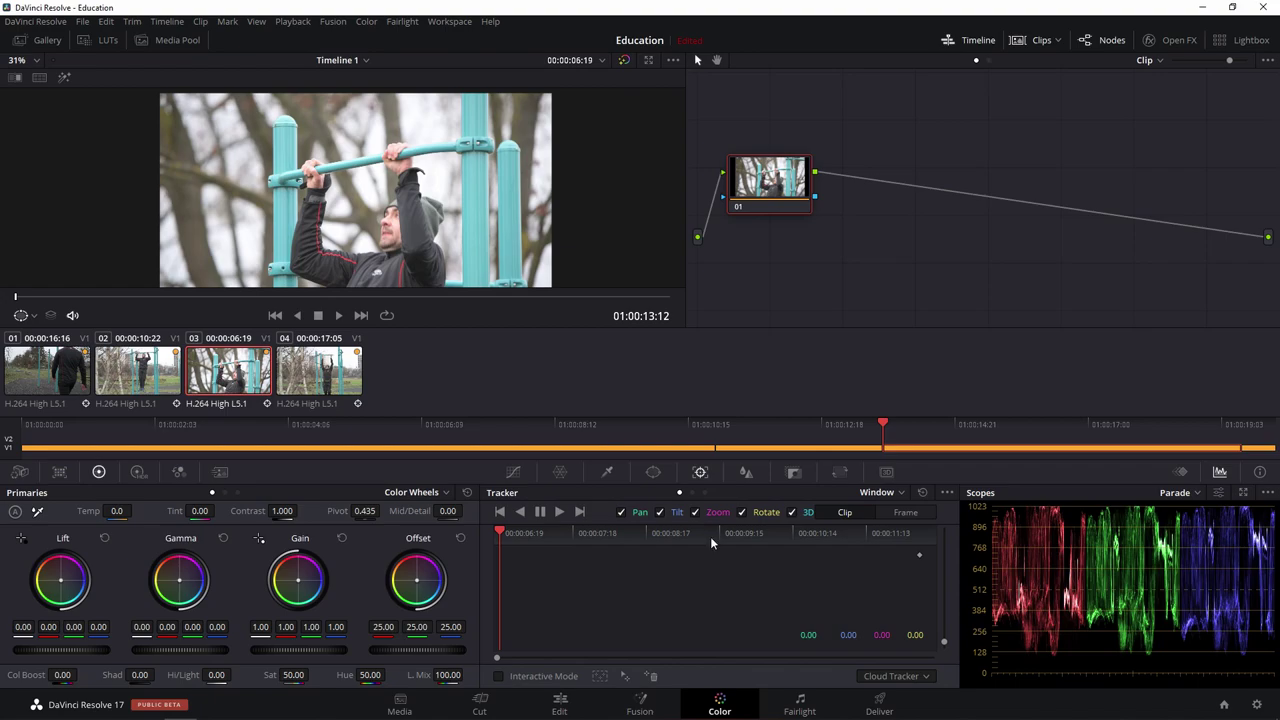
pyautogui.click(740, 476)
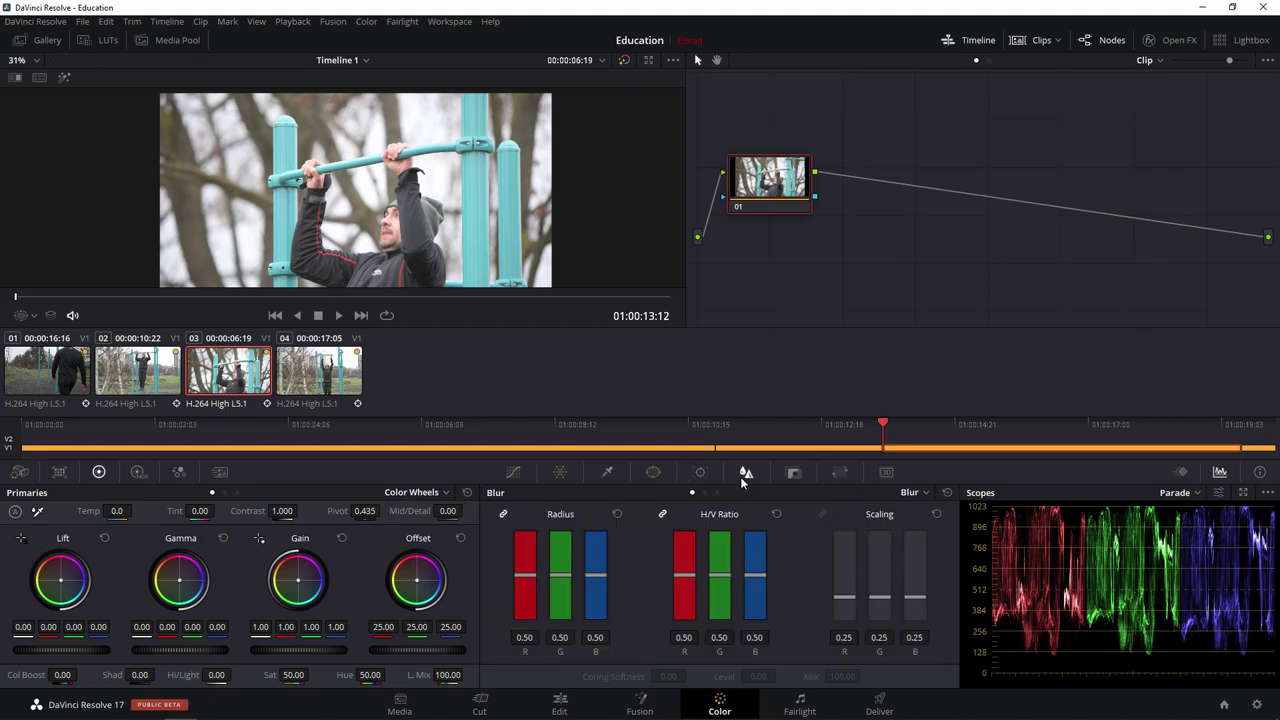
pyautogui.click(834, 479)
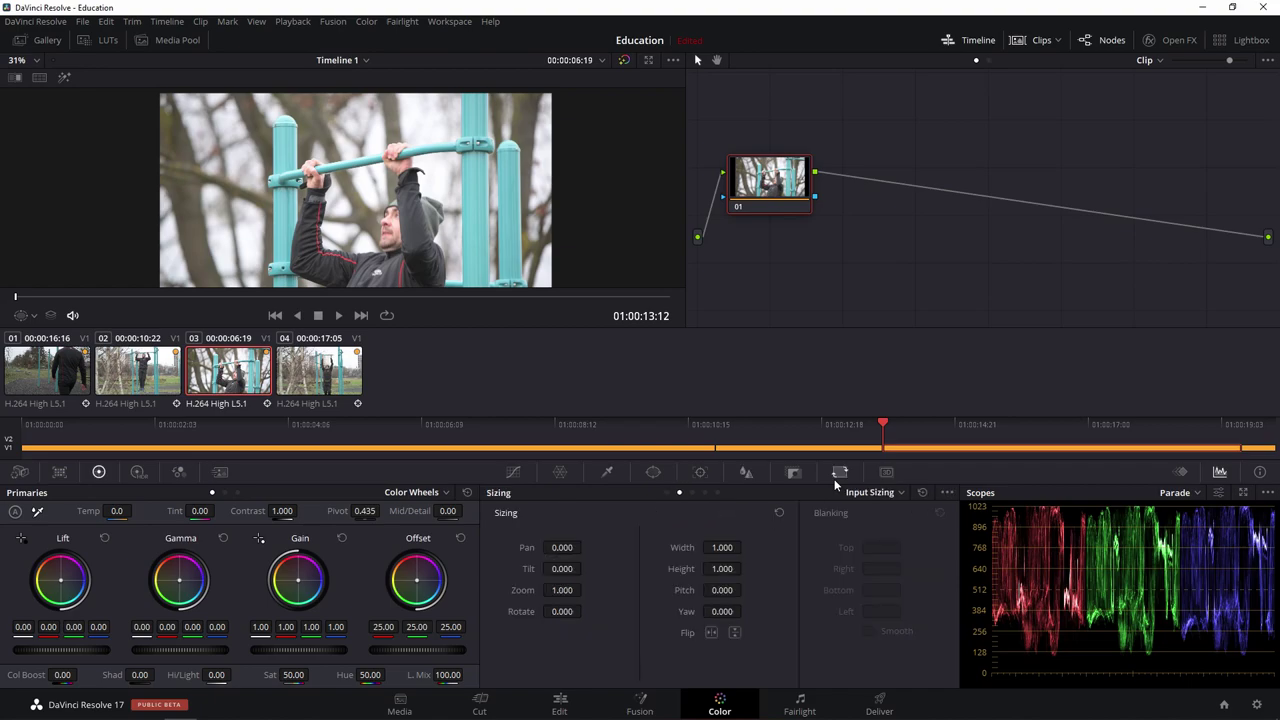
pyautogui.click(834, 479)
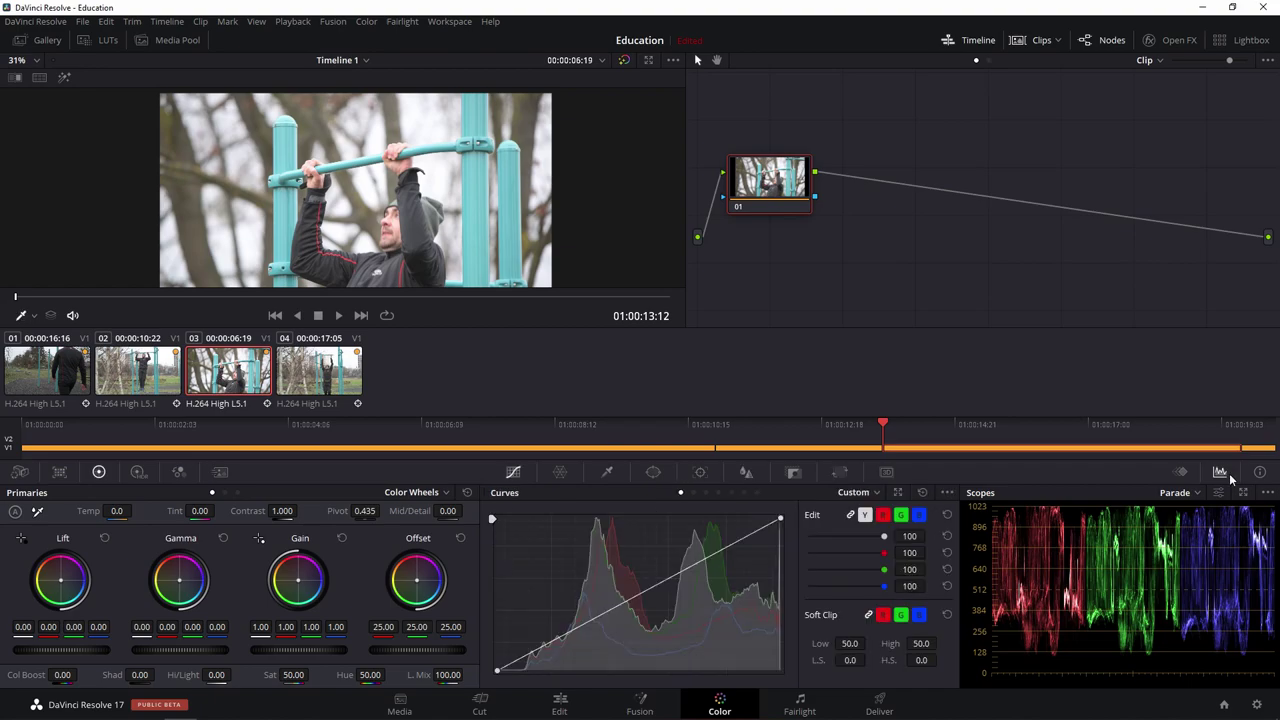
# - Switch the scope to Histogram, then show the Keyframes panel in its place
pyautogui.click(1188, 494)
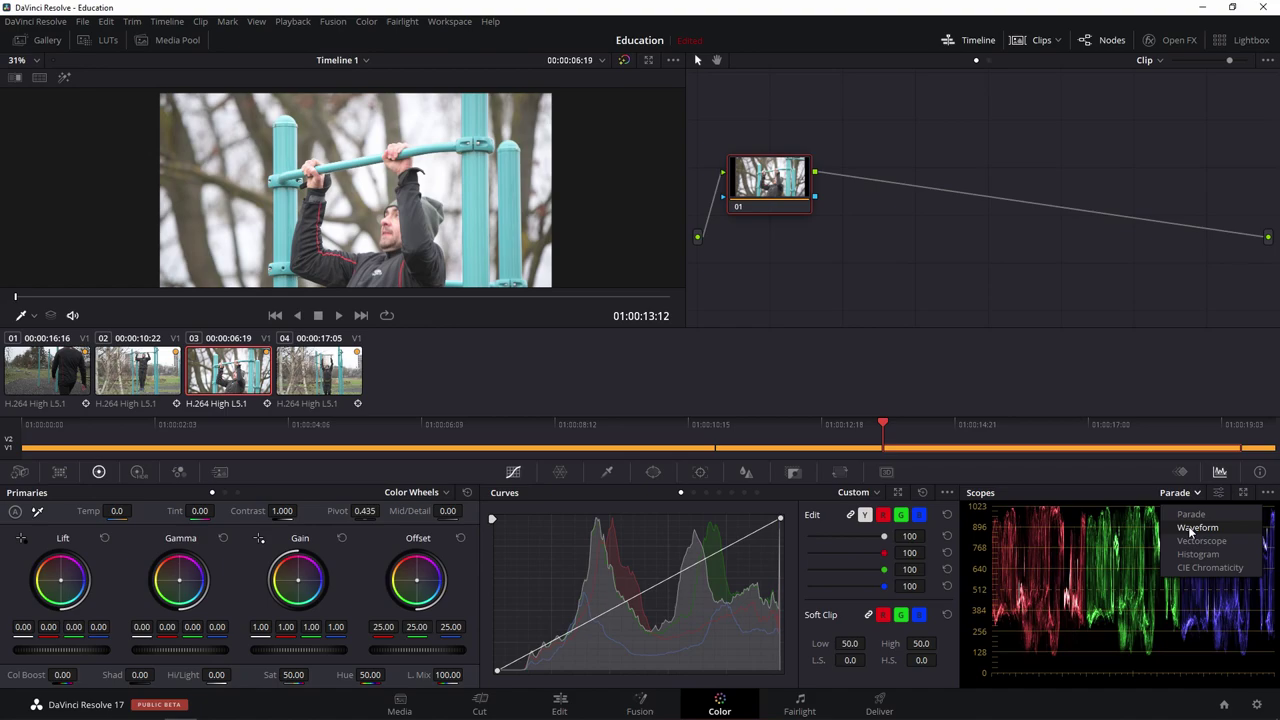
pyautogui.click(1190, 530)
pyautogui.click(1188, 494)
pyautogui.click(1198, 556)
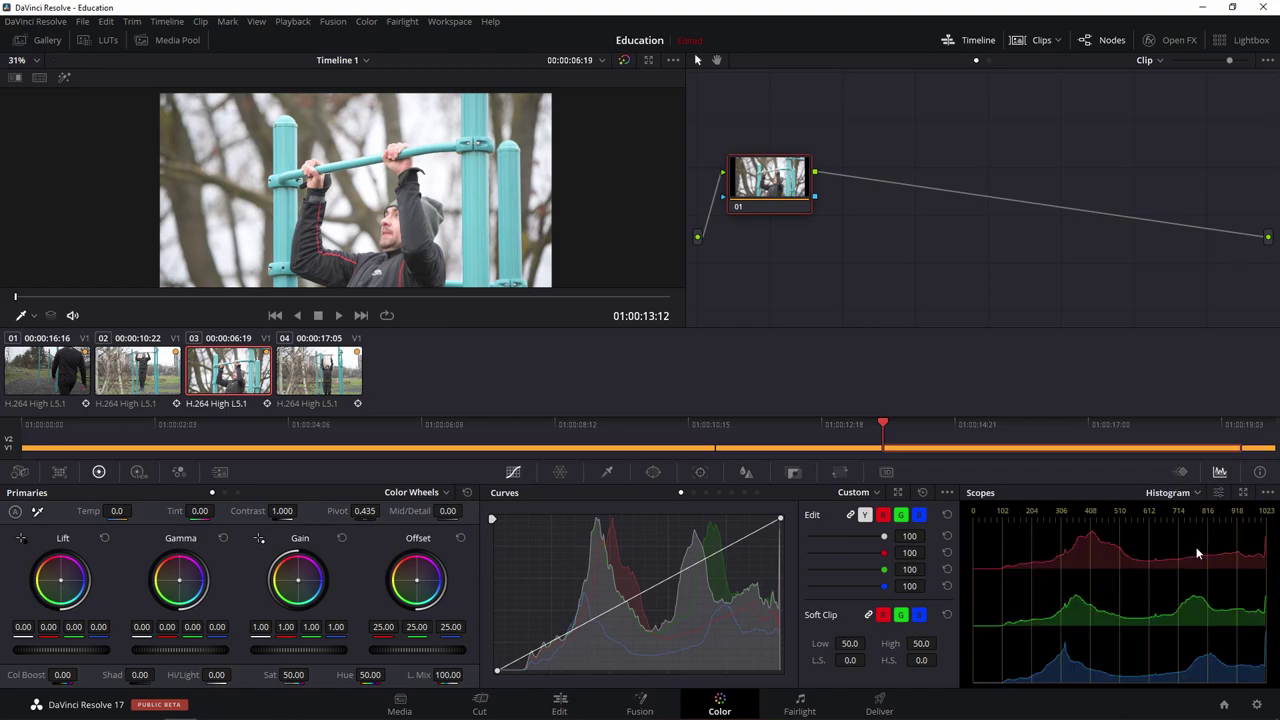
pyautogui.click(1181, 472)
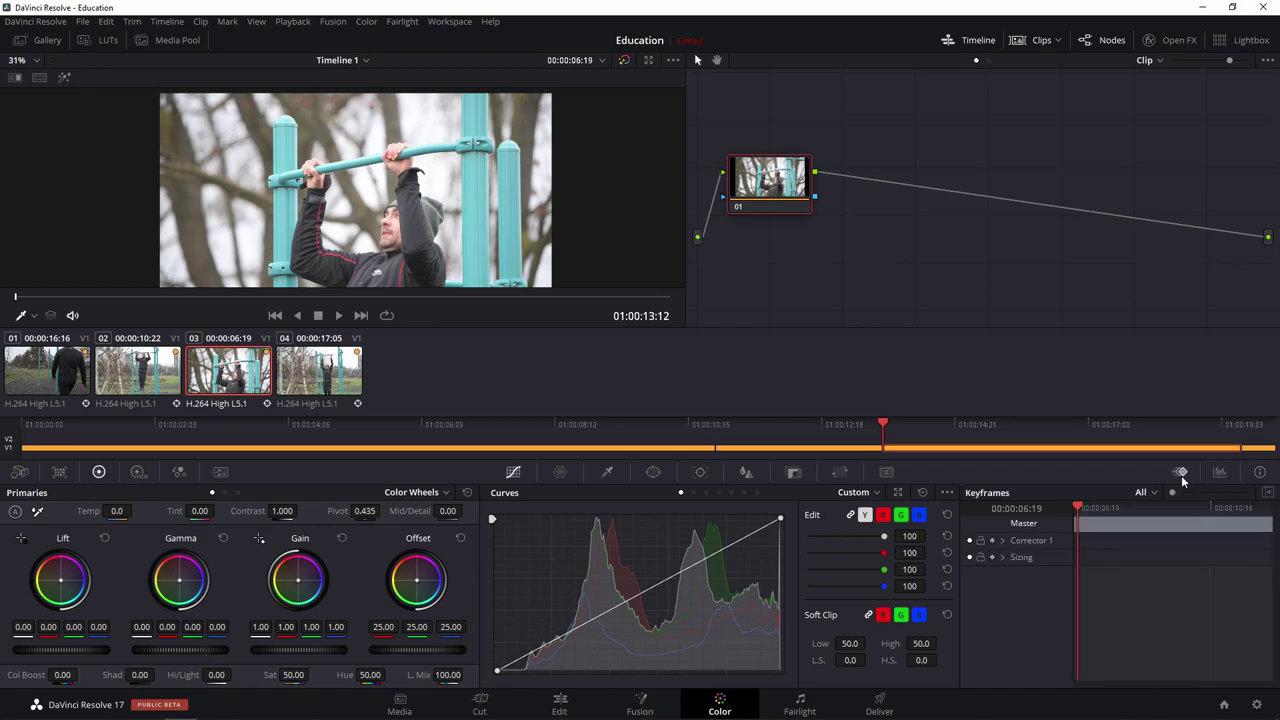
# - Replace the Keyframes panel with clip 03's RGB Parade scope beside the Custom curve
pyautogui.click(1181, 475)
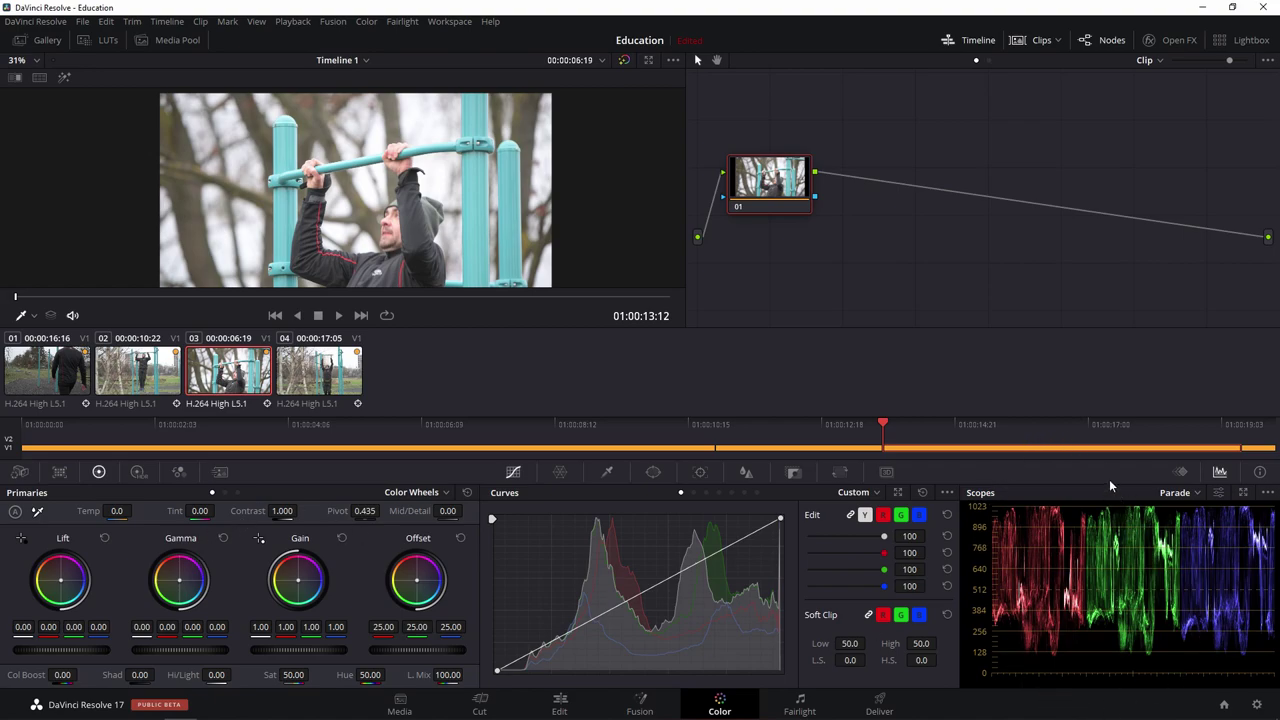
# - Expand the scopes into a large floating window and move it slightly lower
pyautogui.click(1245, 497)
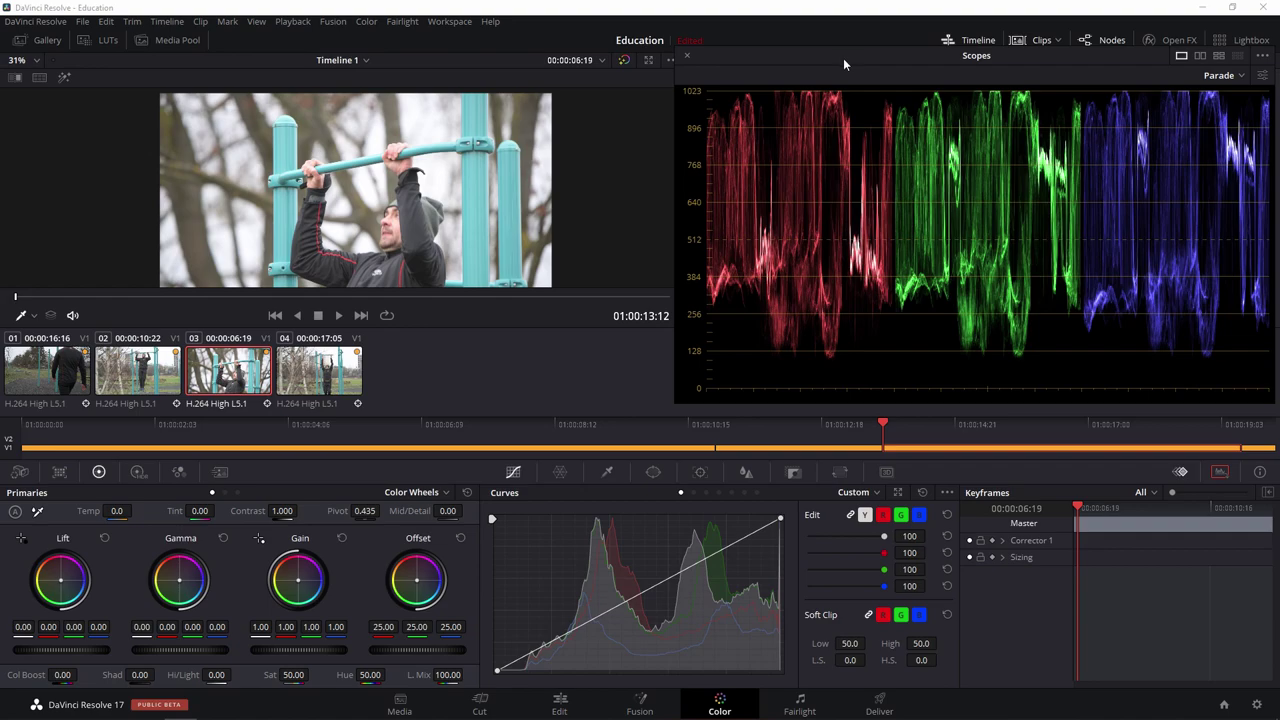
pyautogui.moveTo(843, 58); pyautogui.dragTo(868, 395)
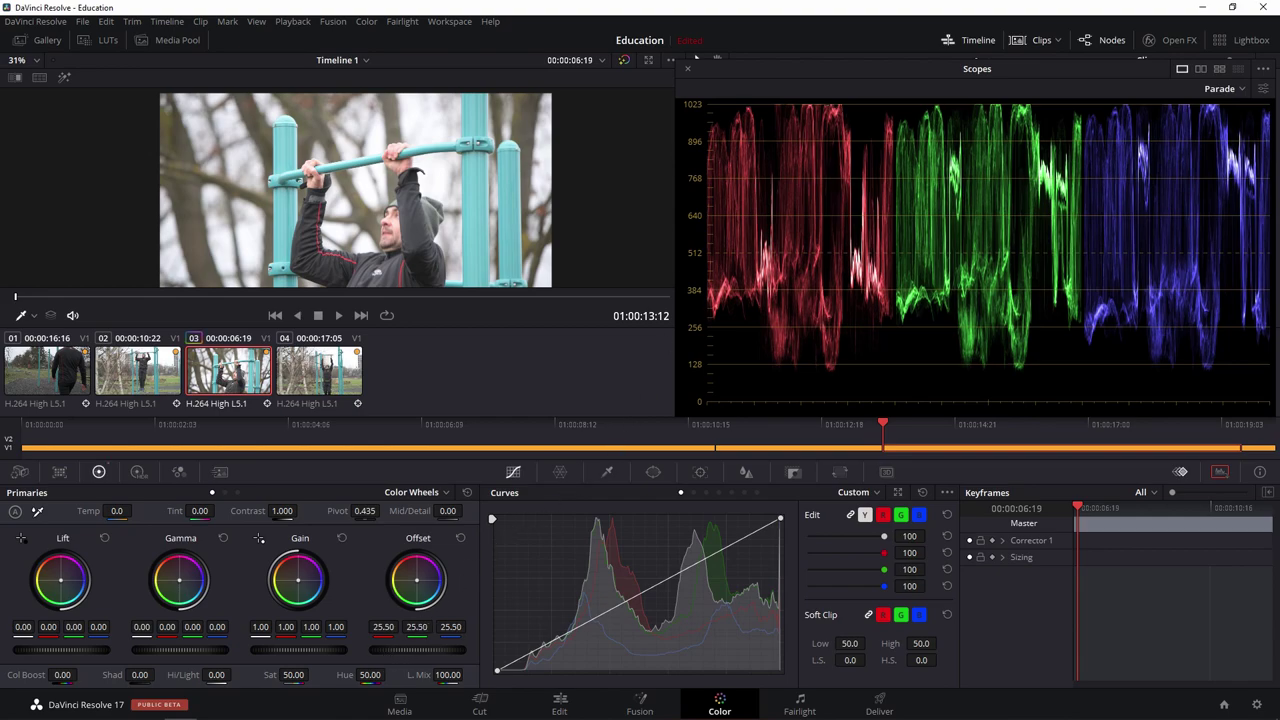
# - Push clip 03's master Offset up until blown out, then down to -133.40 until black
pyautogui.moveTo(417, 649); pyautogui.dragTo(556, 649)
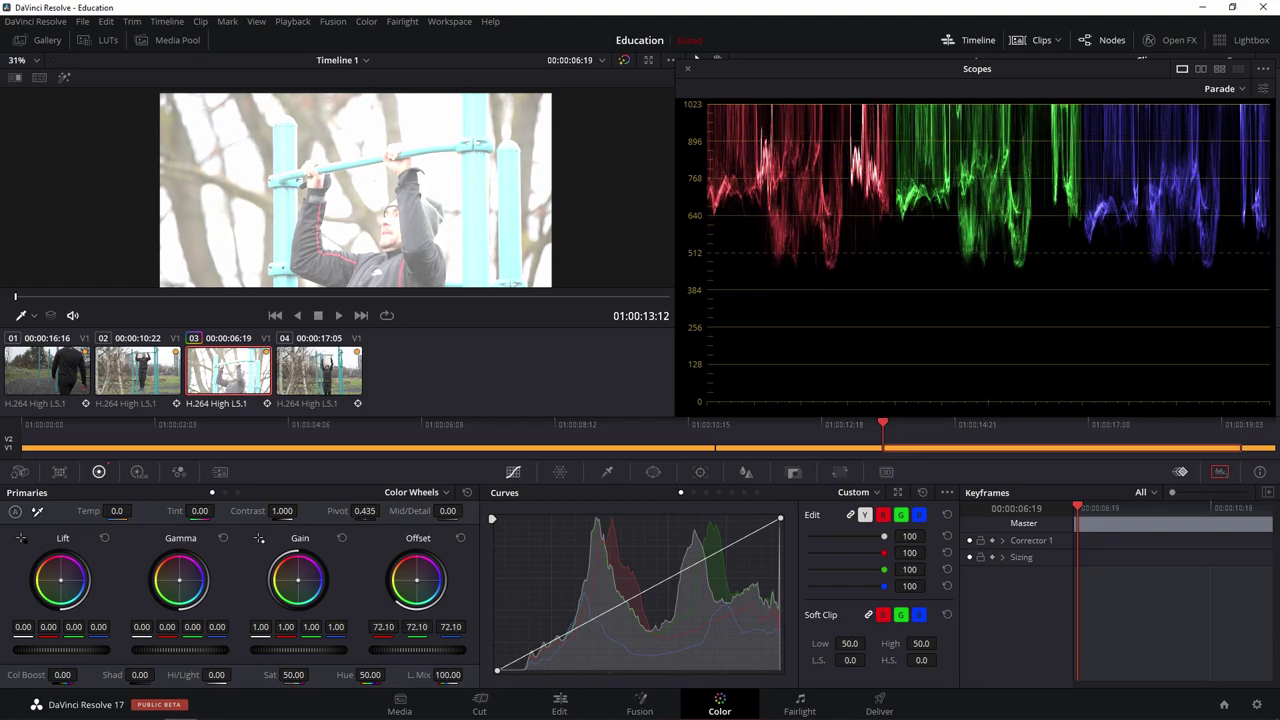
pyautogui.moveTo(556, 649); pyautogui.dragTo(847, 649)
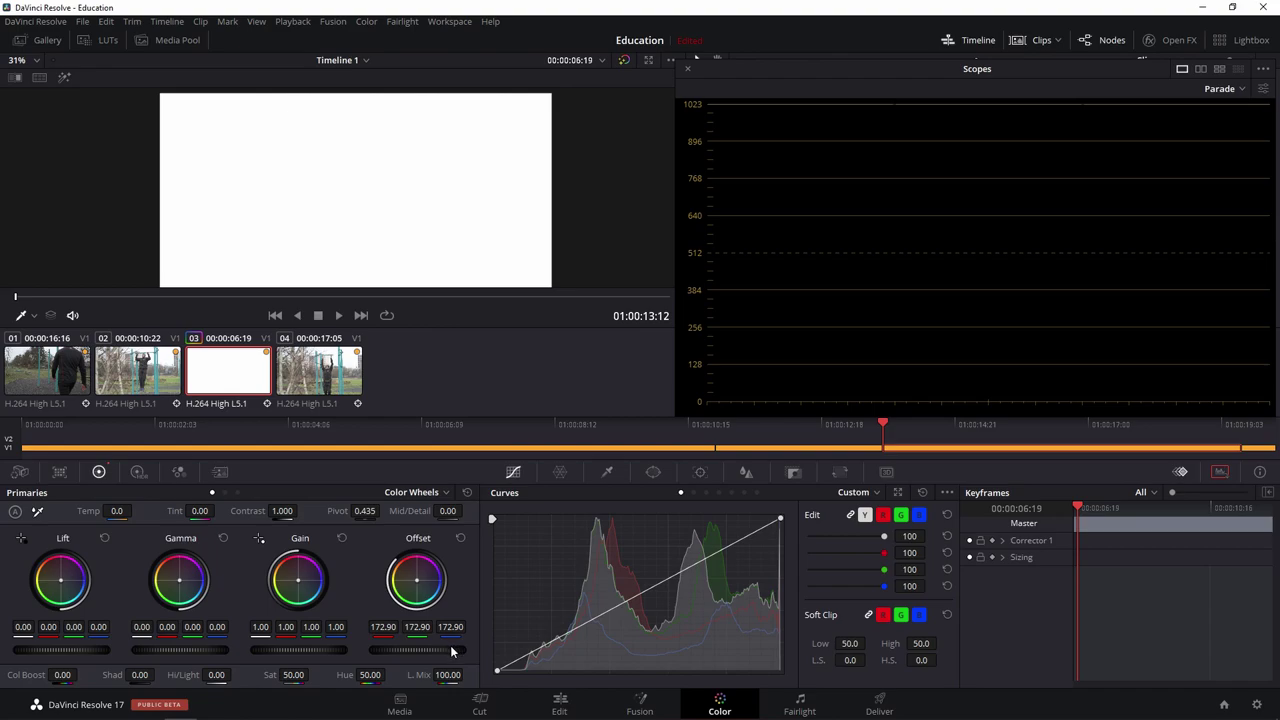
pyautogui.moveTo(453, 648); pyautogui.dragTo(366, 648)
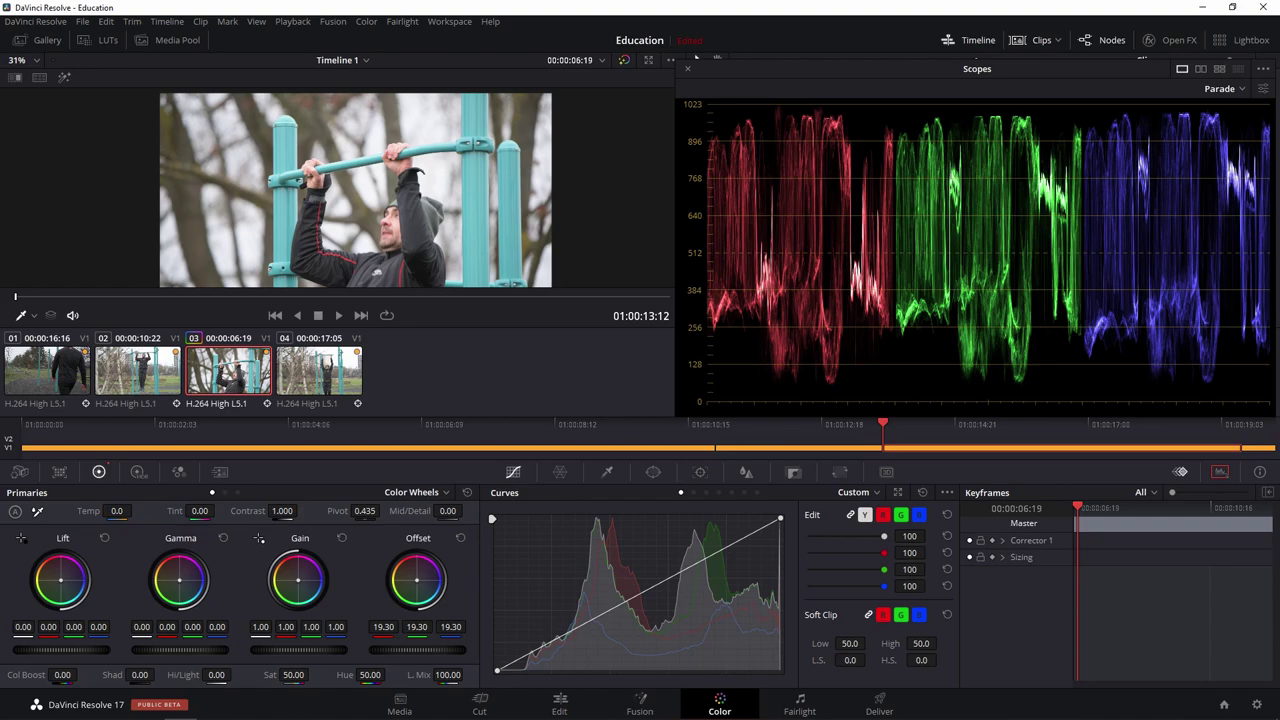
pyautogui.moveTo(417, 649); pyautogui.dragTo(380, 649)
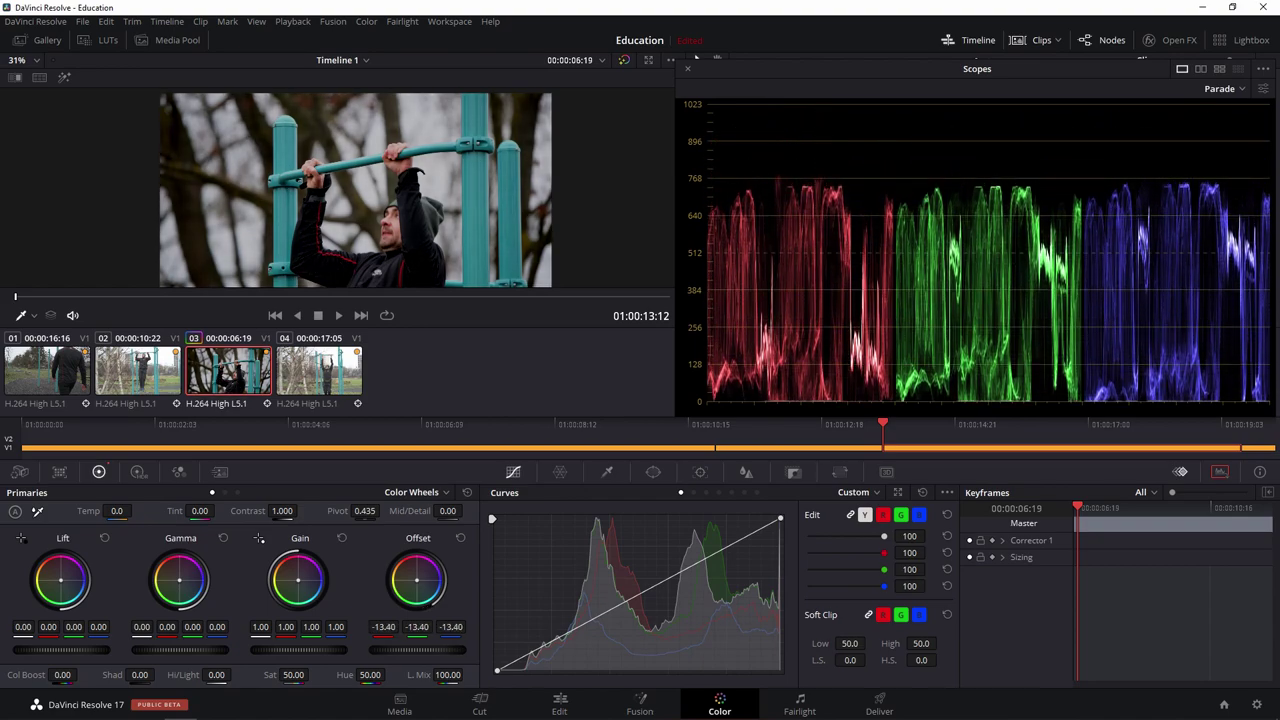
pyautogui.moveTo(380, 649); pyautogui.dragTo(330, 649)
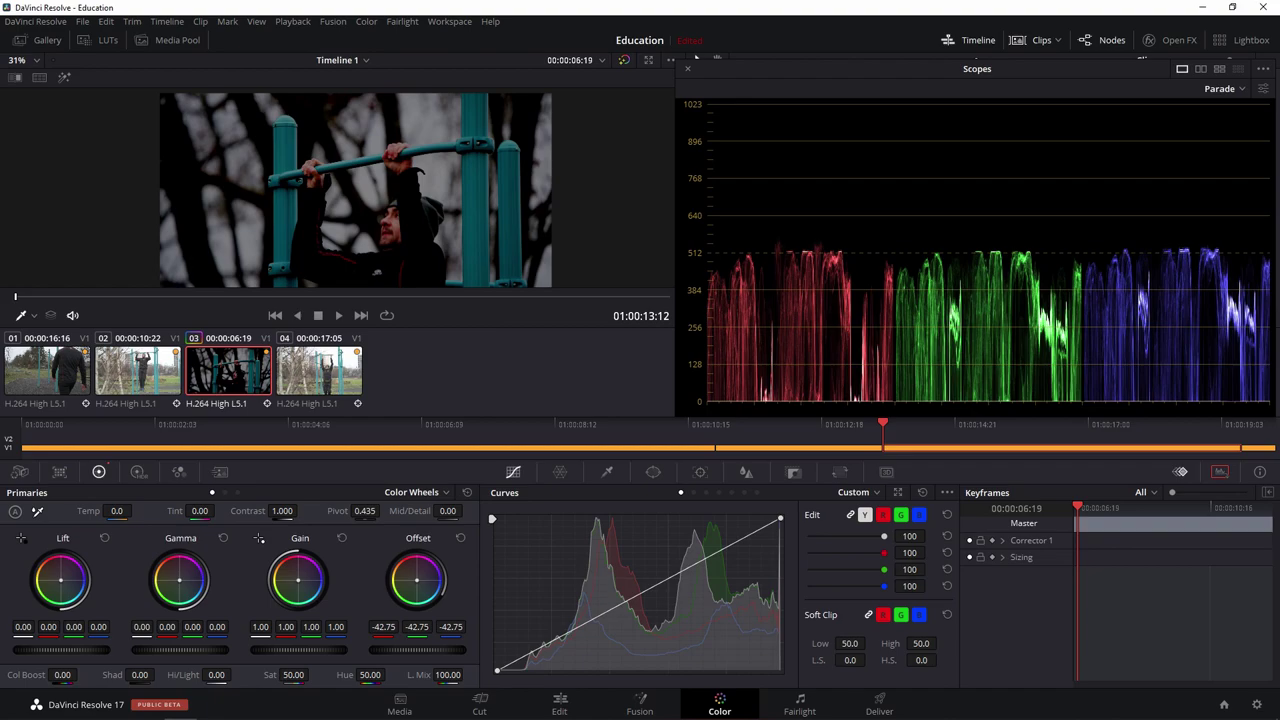
pyautogui.moveTo(418, 649); pyautogui.dragTo(292, 649)
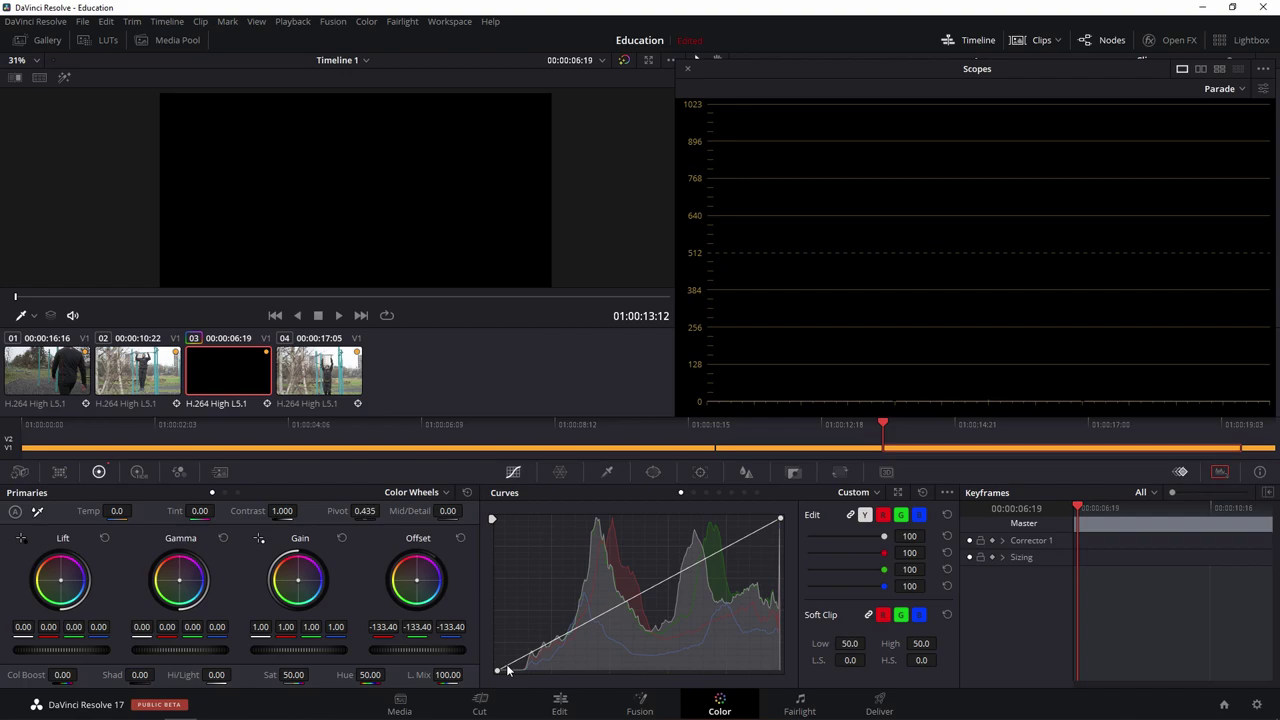
# - Reset all of clip 03's primary wheel adjustments, returning Offset to 25.00
pyautogui.click(467, 492)
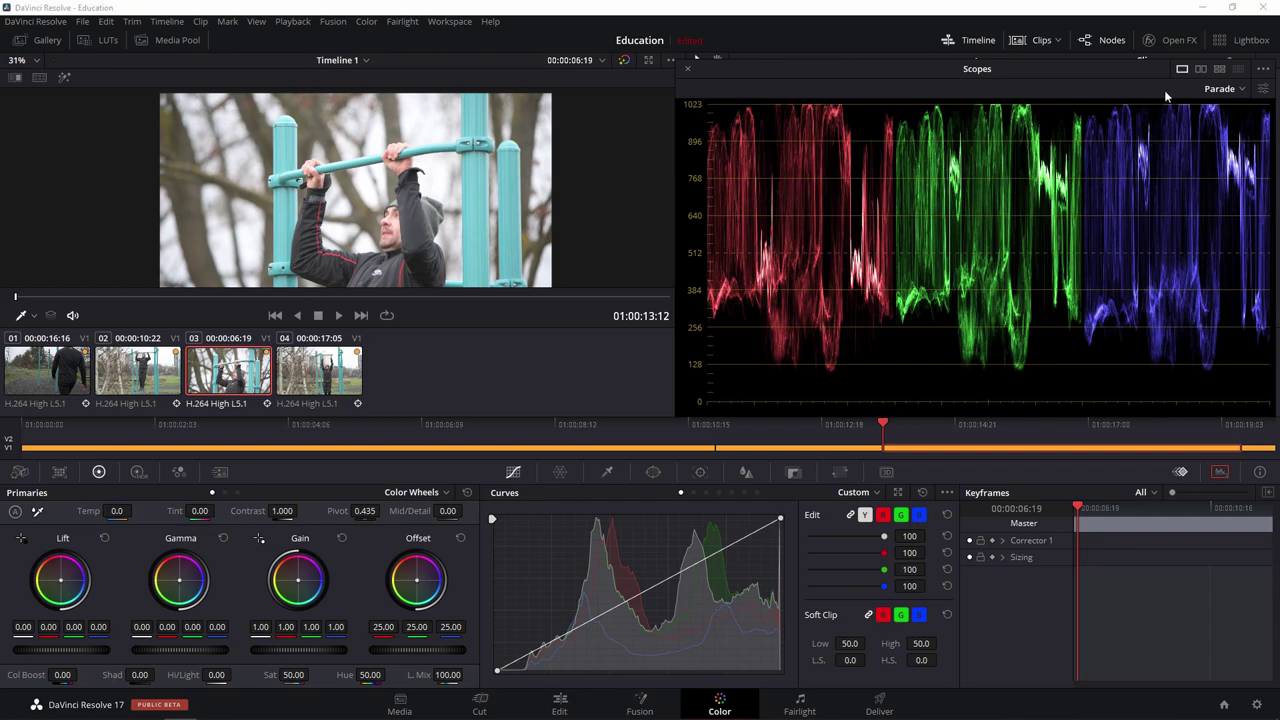
# - Change the floating scope from Parade to Waveform for clip 03
pyautogui.click(1222, 89)
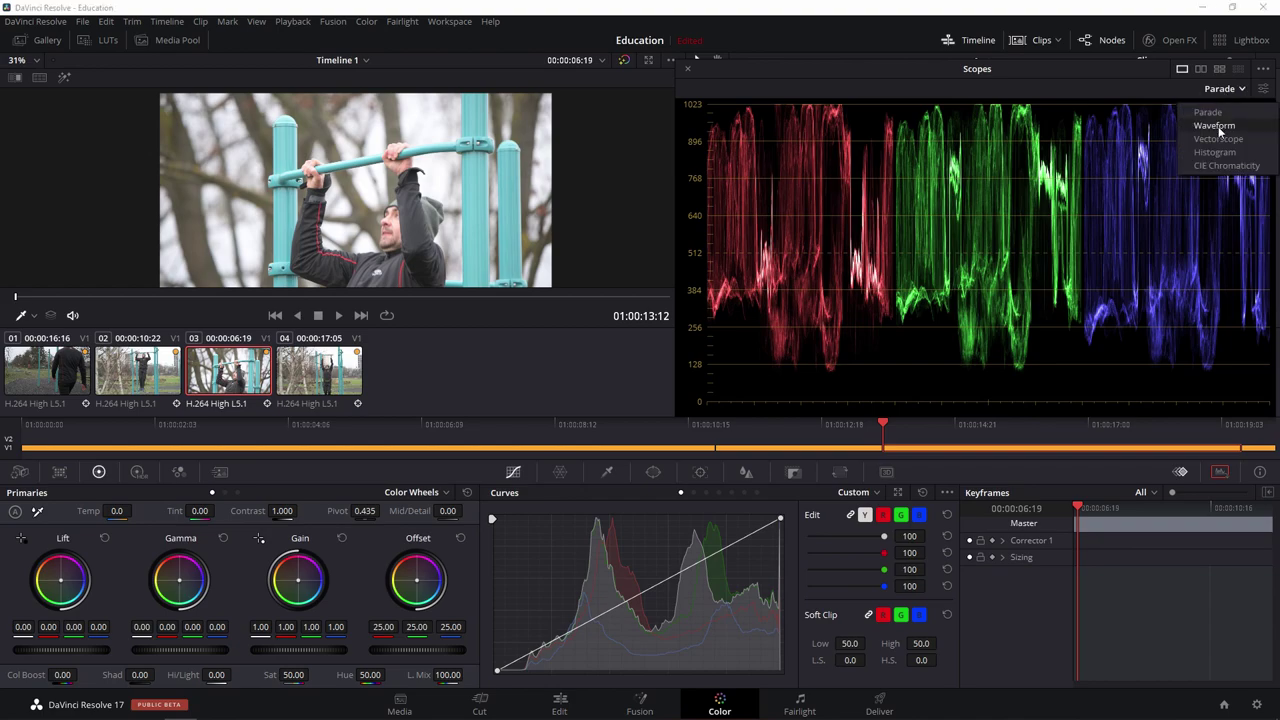
pyautogui.click(1216, 126)
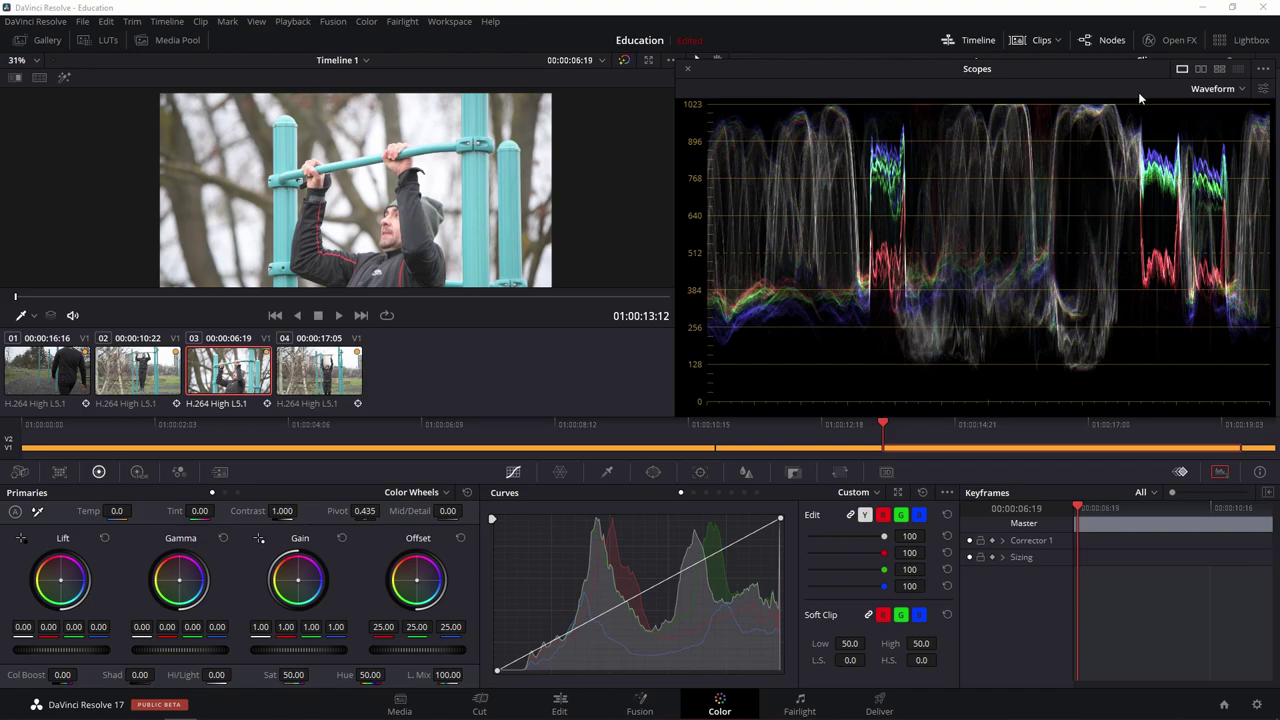
# - Switch the scope to Vectorscope and enable Show Skin Tone Indicator in its settings
pyautogui.click(1216, 89)
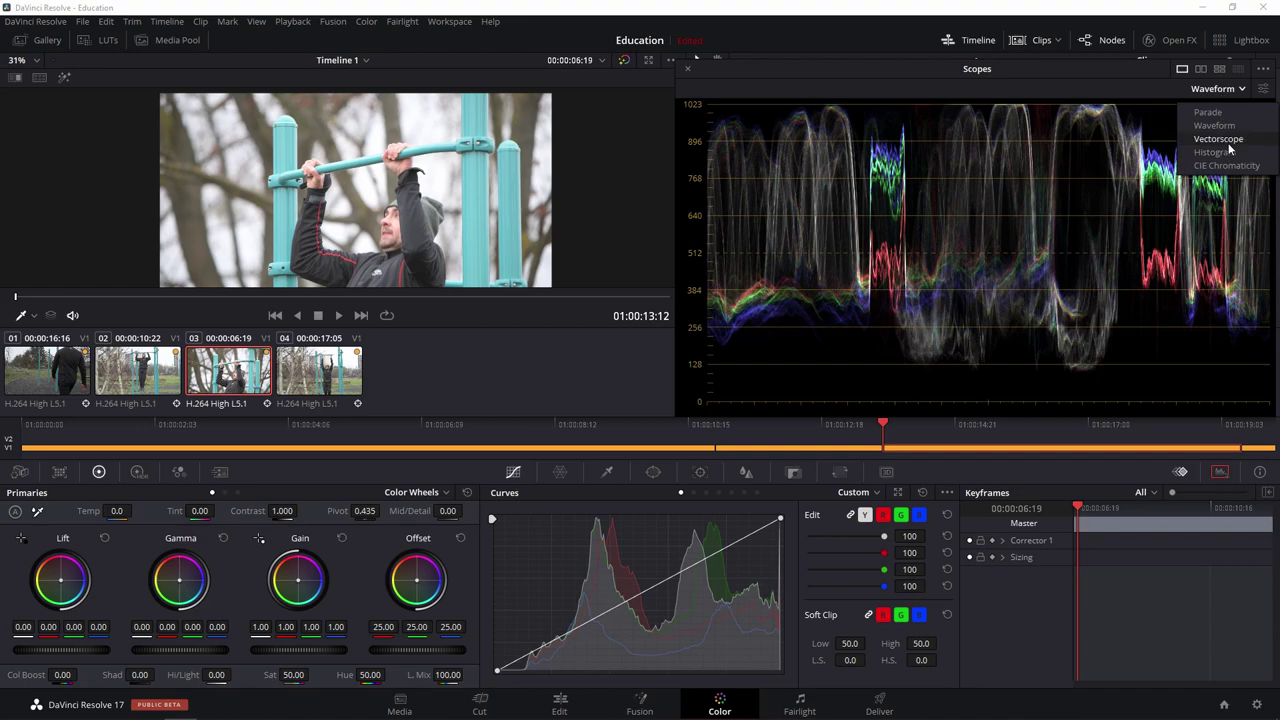
pyautogui.click(1218, 139)
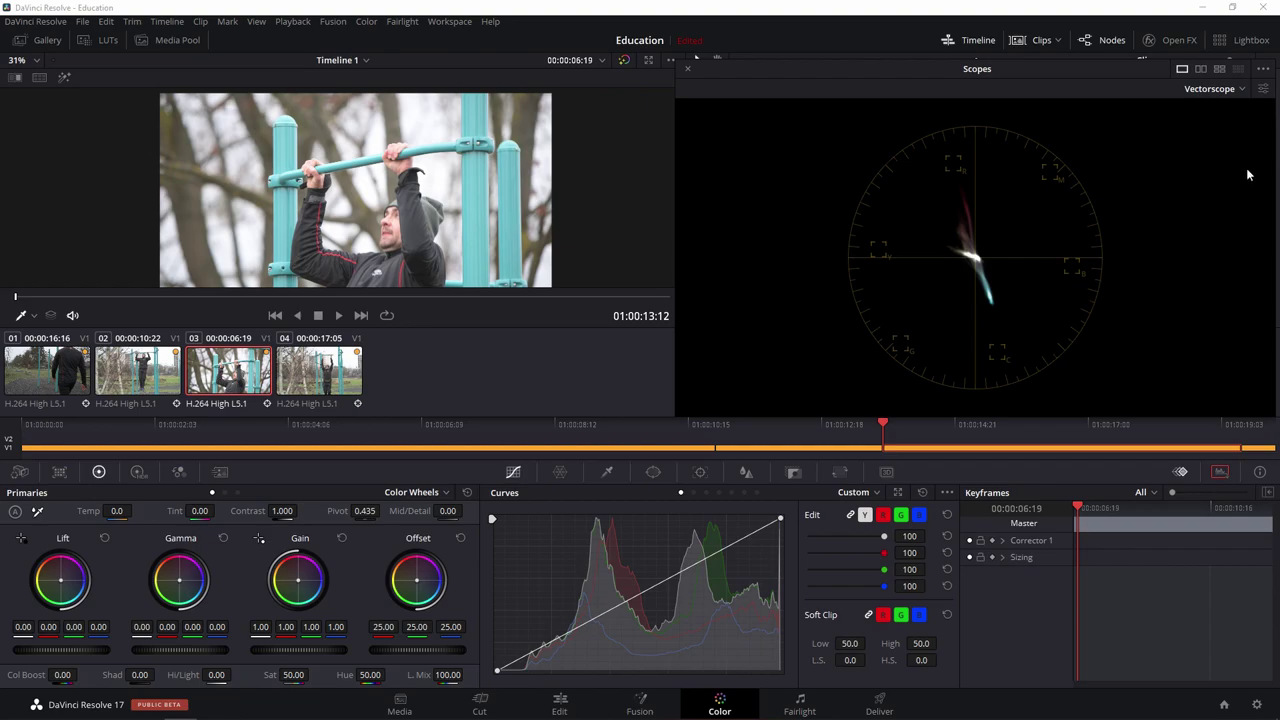
pyautogui.click(1262, 90)
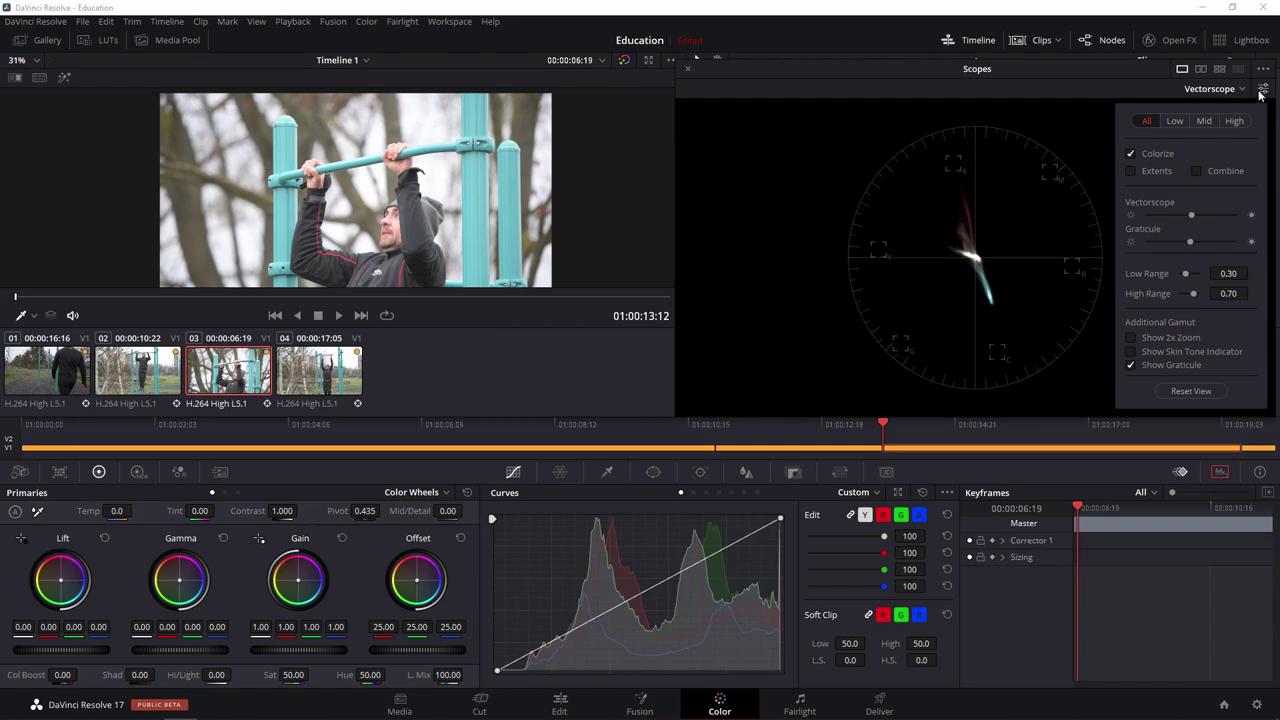
pyautogui.click(1132, 352)
pyautogui.click(1091, 379)
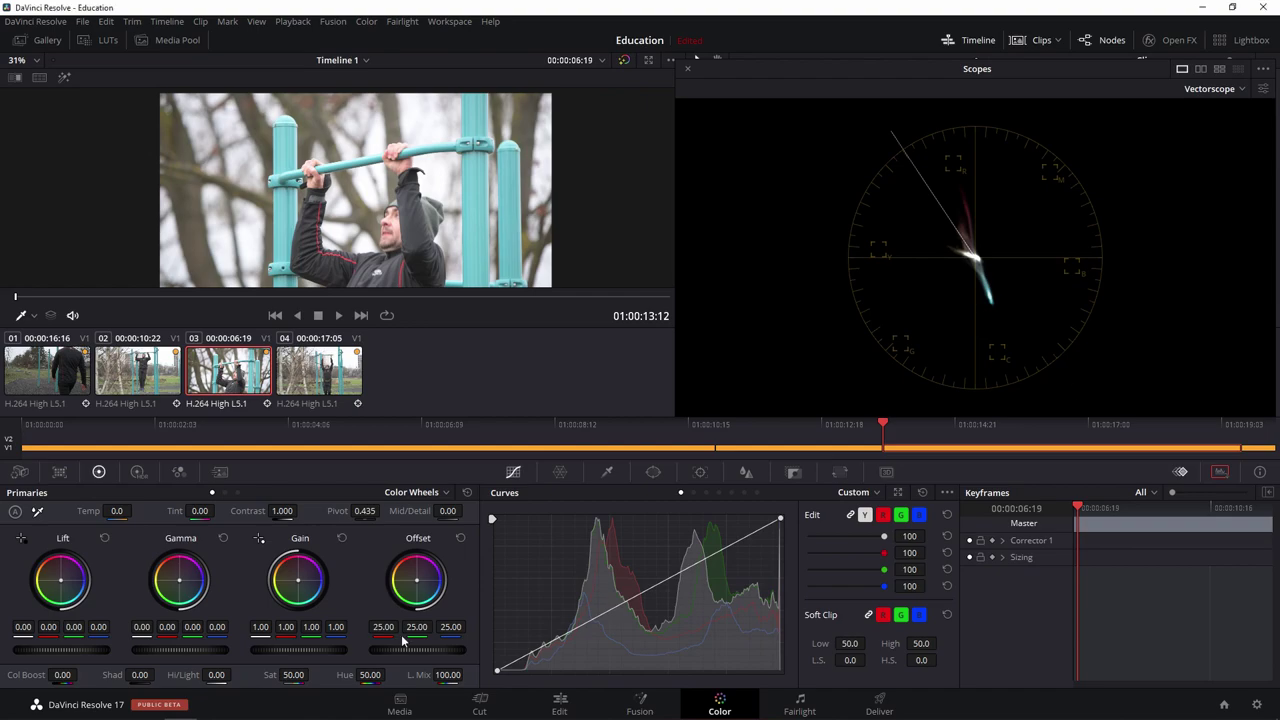
# - Set clip 03's Sat value to 100.00 in the Primaries bottom row
pyautogui.moveTo(292, 675); pyautogui.dragTo(312, 675)
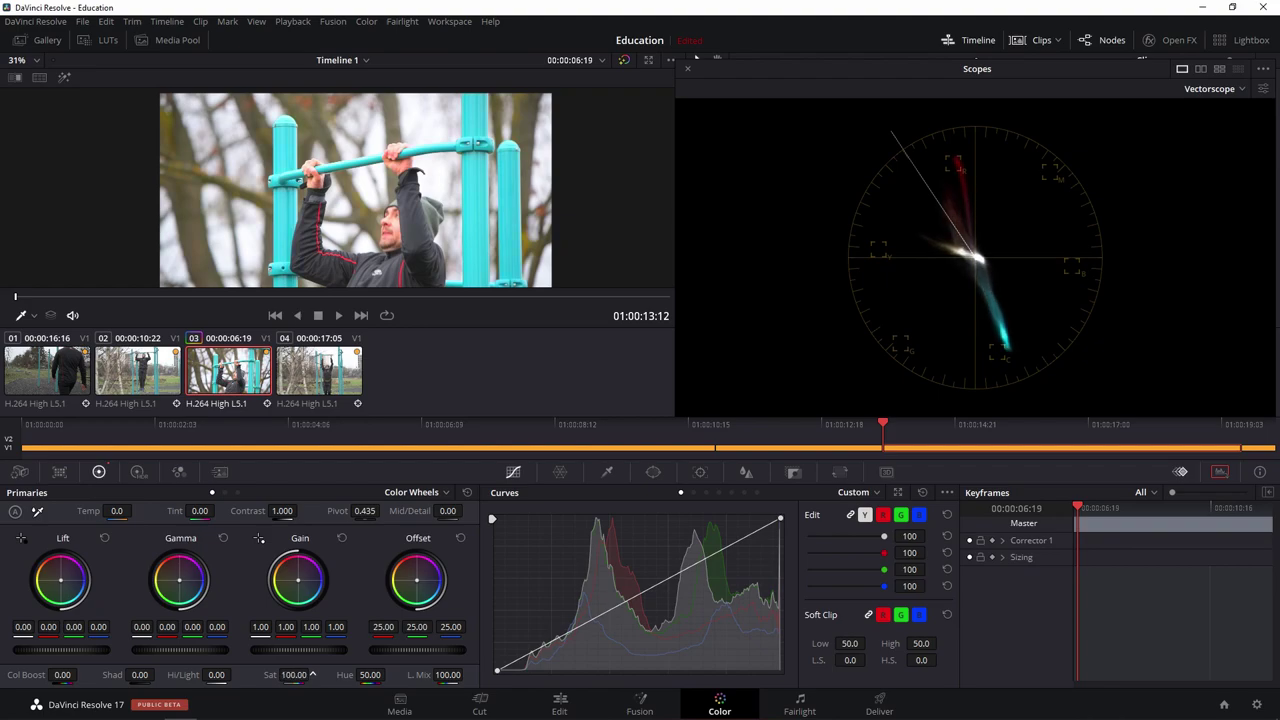
pyautogui.moveTo(312, 675); pyautogui.dragTo(312, 675)
pyautogui.moveTo(312, 675); pyautogui.dragTo(312, 675)
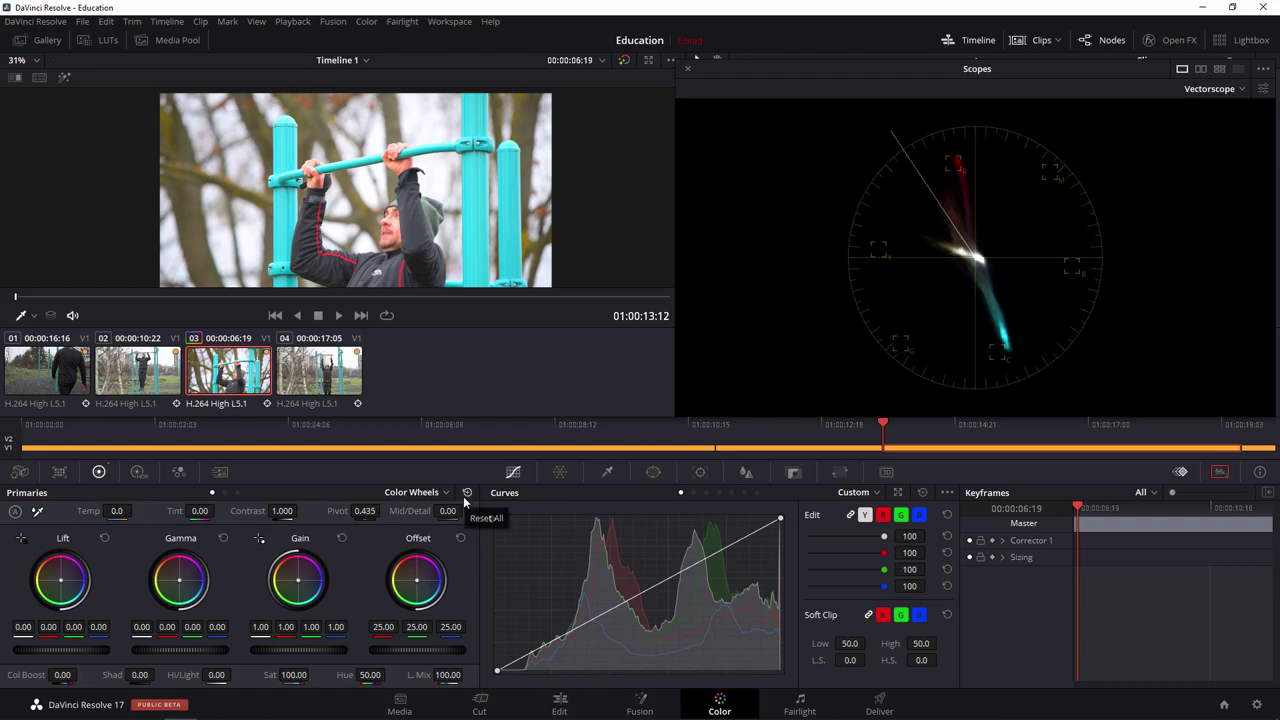
pyautogui.click(466, 493)
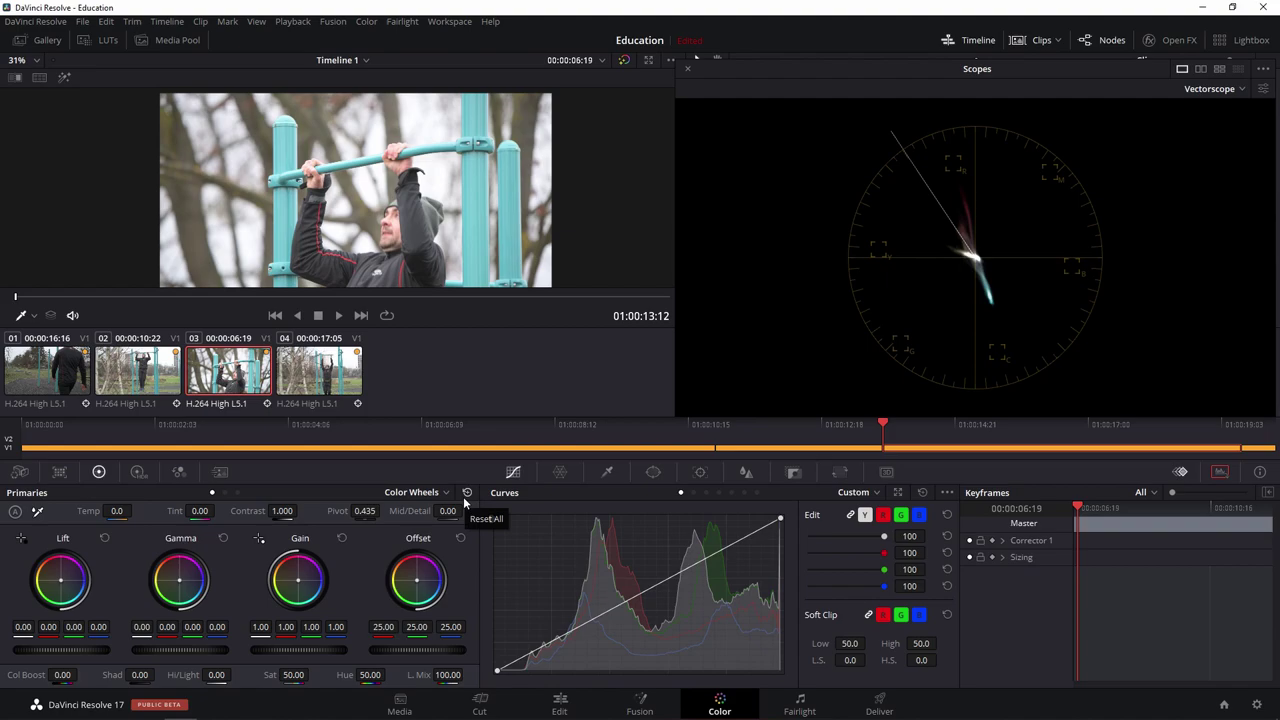
pyautogui.click(1243, 89)
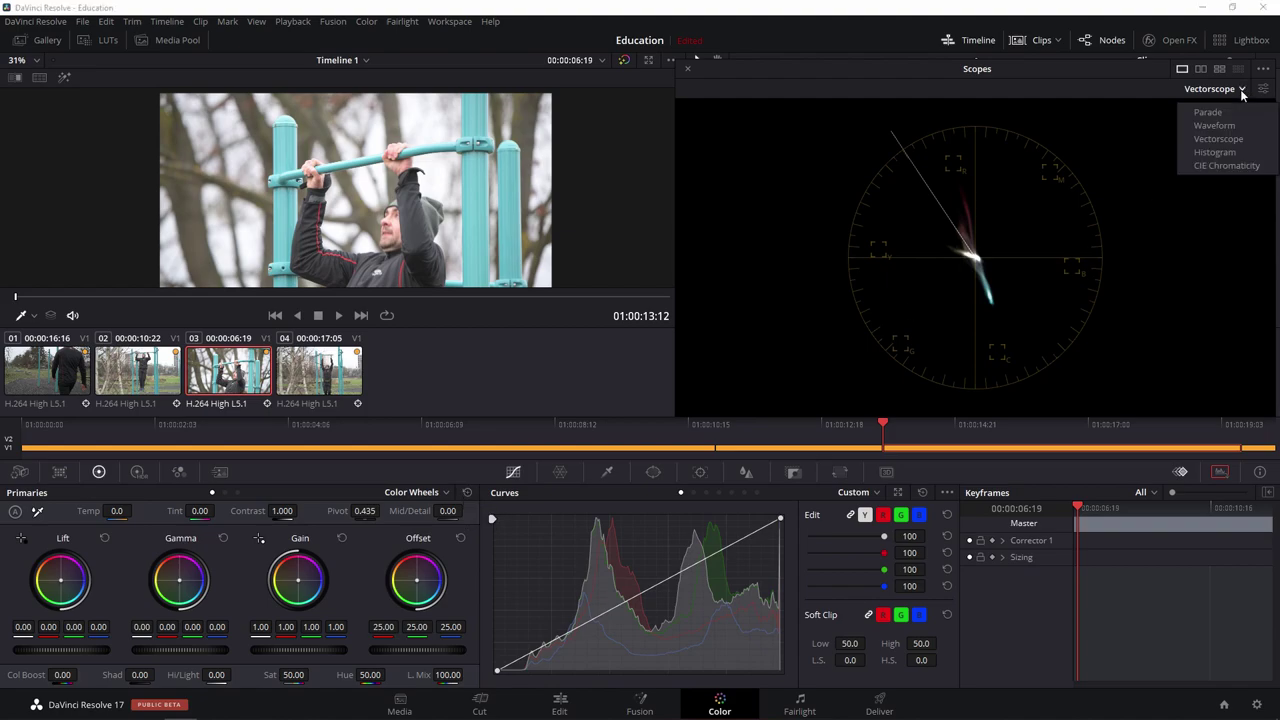
pyautogui.click(1215, 152)
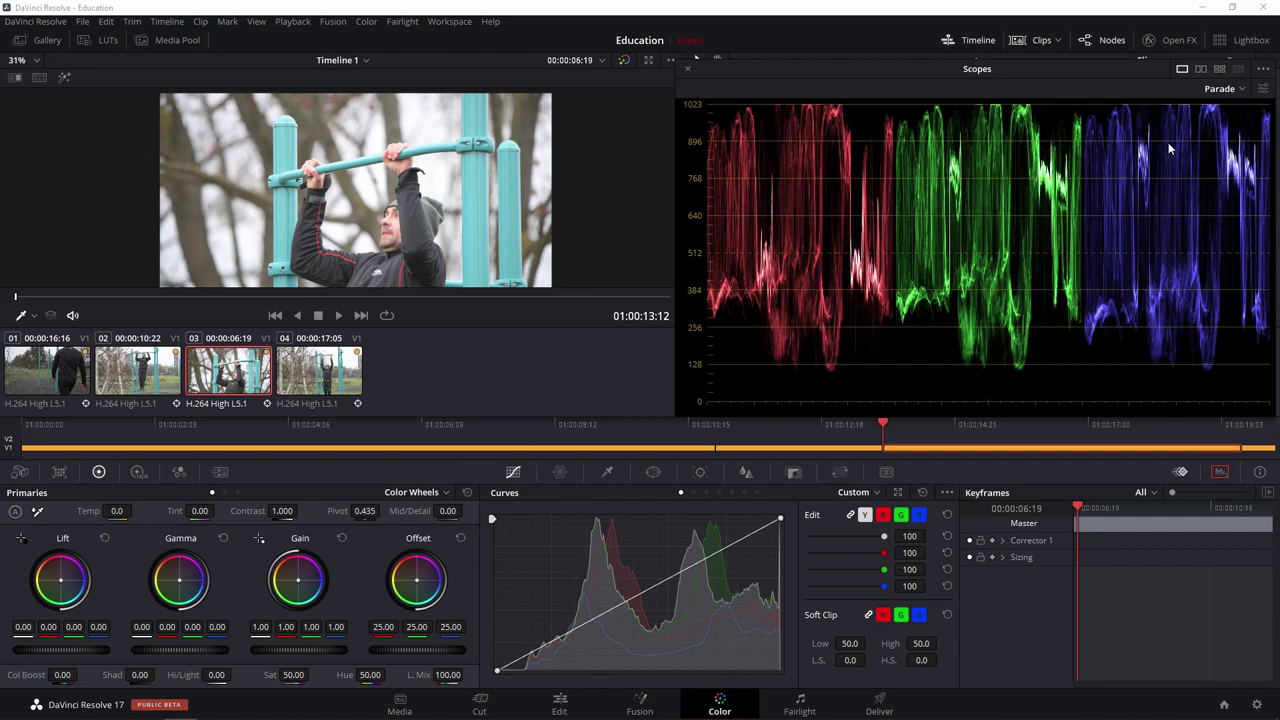
# - Change clip 03's scope type from RGB Parade to Waveform
pyautogui.click(1217, 92)
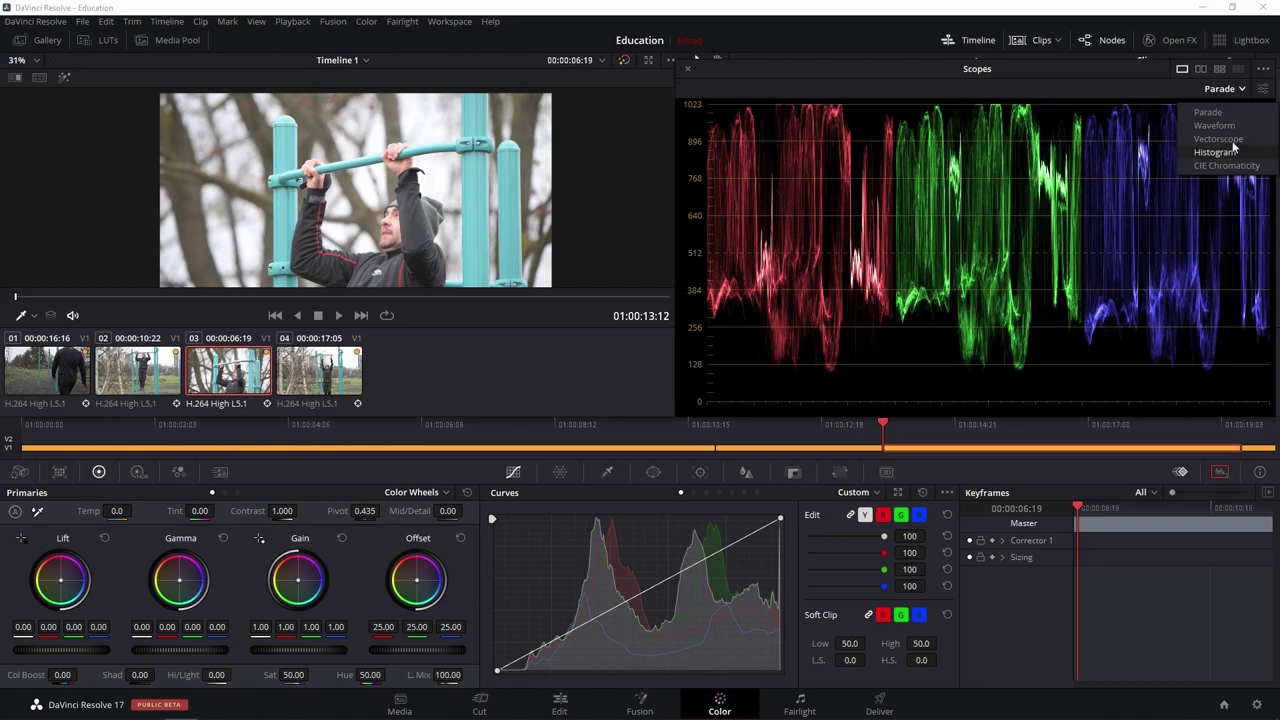
pyautogui.click(1214, 125)
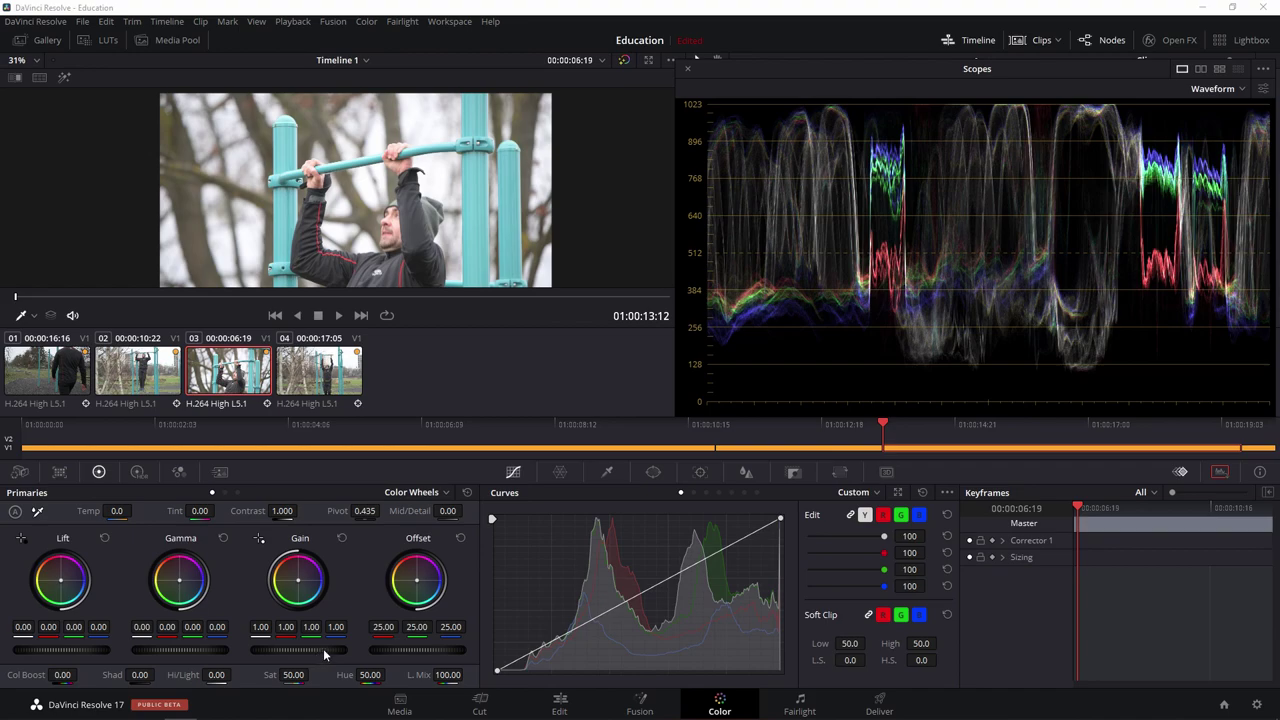
# - Lower clip 03's Gain to 0.88 on all channels, pulling highlights below 896
pyautogui.moveTo(323, 647); pyautogui.dragTo(298, 647)
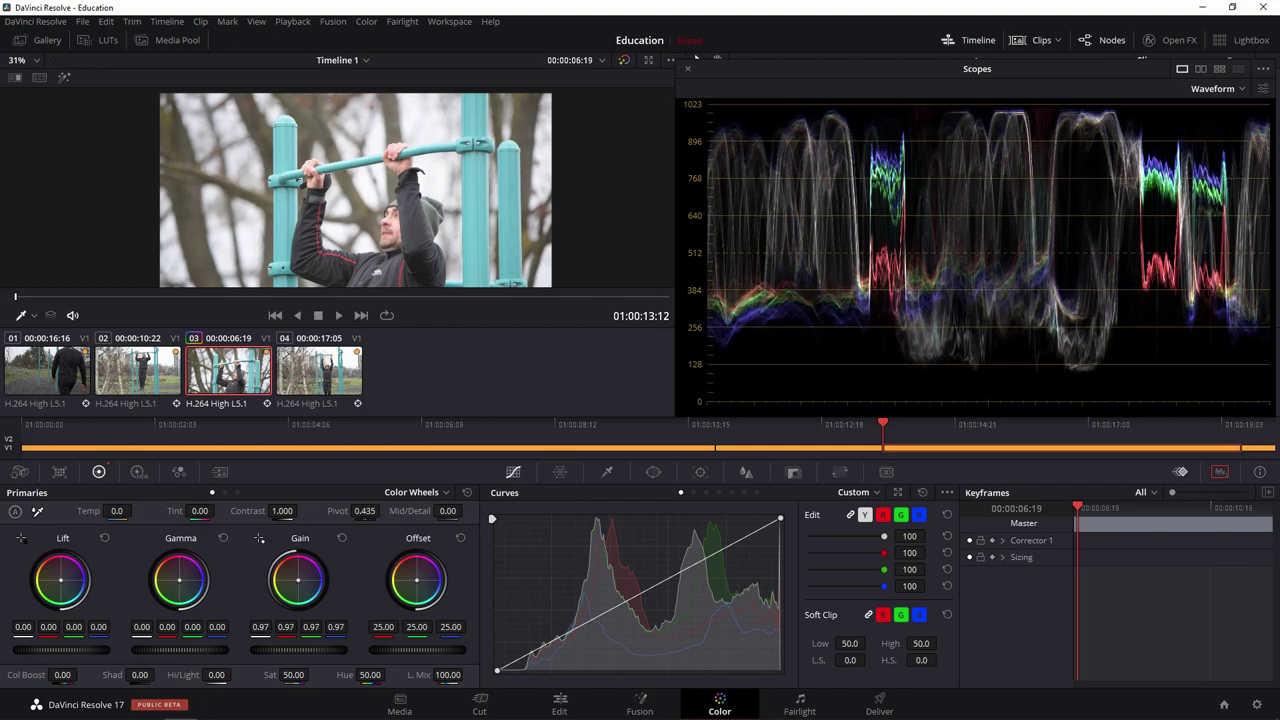
pyautogui.moveTo(298, 647)
pyautogui.mouseDown()
pyautogui.moveTo(280, 647)
pyautogui.moveTo(312, 647)
pyautogui.mouseUp()
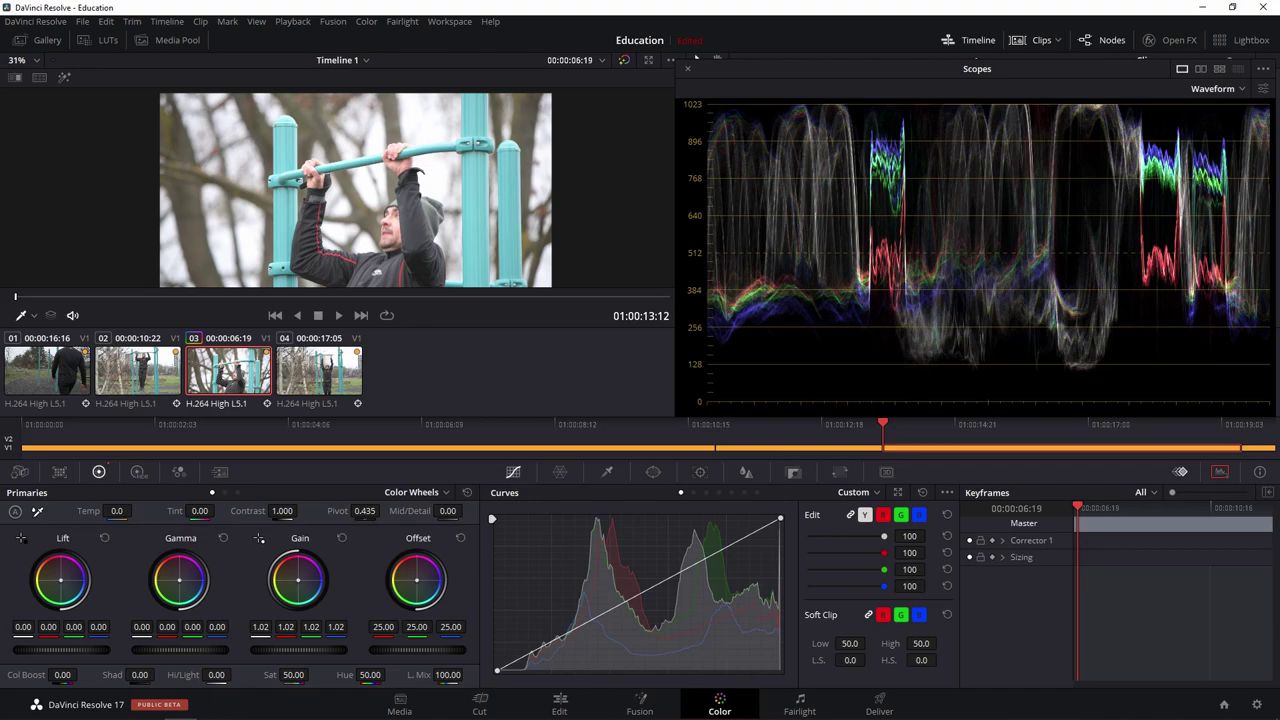
pyautogui.moveTo(312, 647); pyautogui.dragTo(276, 647)
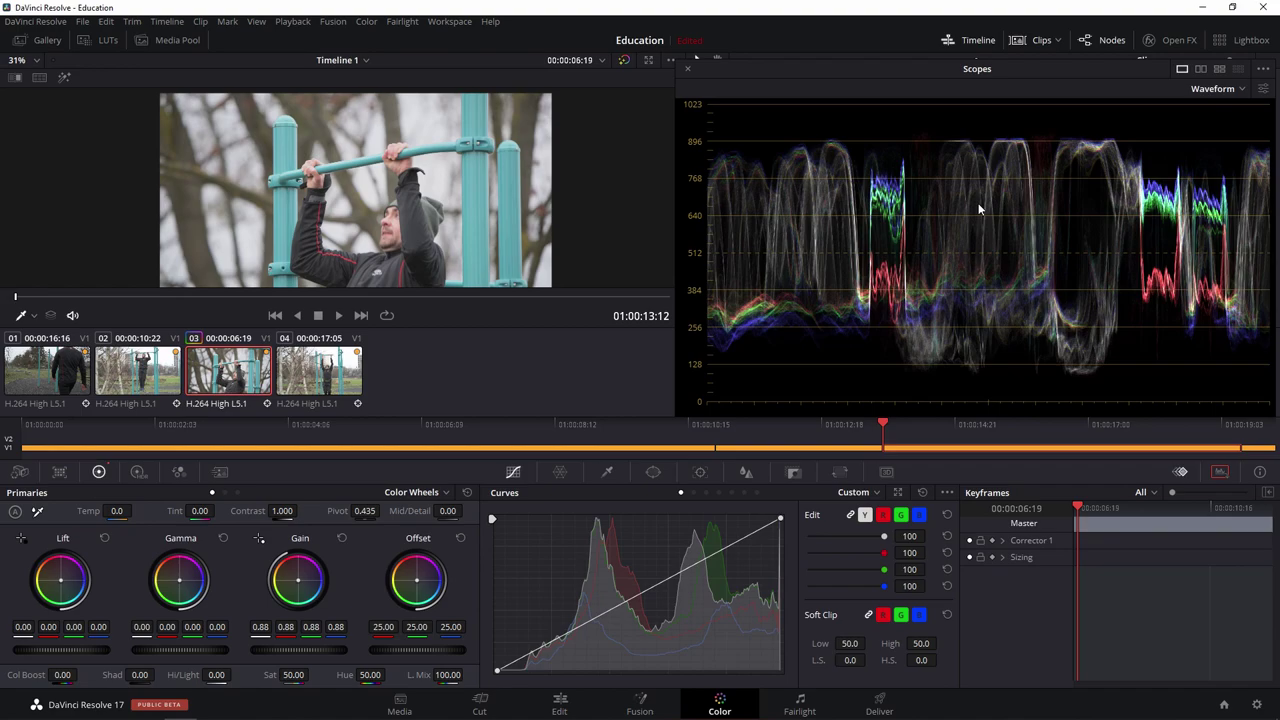
# - Switch the scope back to RGB Parade and settle Gain at about 0.88
pyautogui.click(1226, 89)
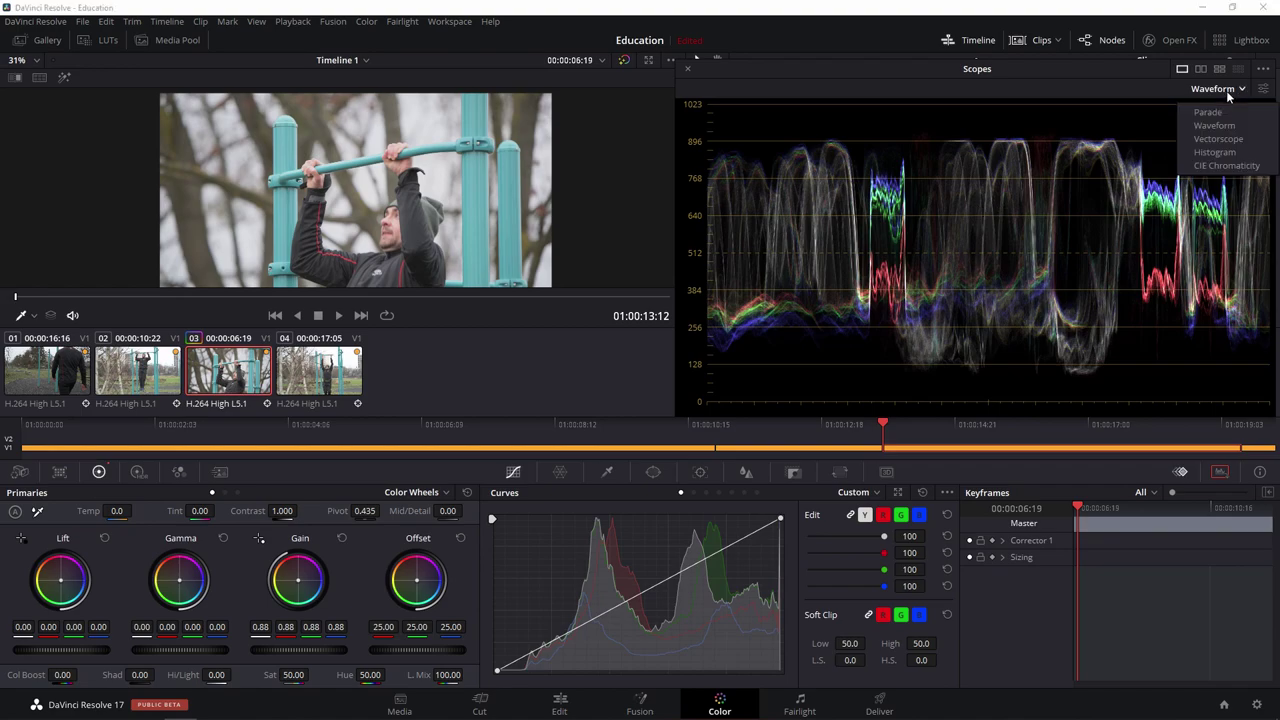
pyautogui.click(1210, 113)
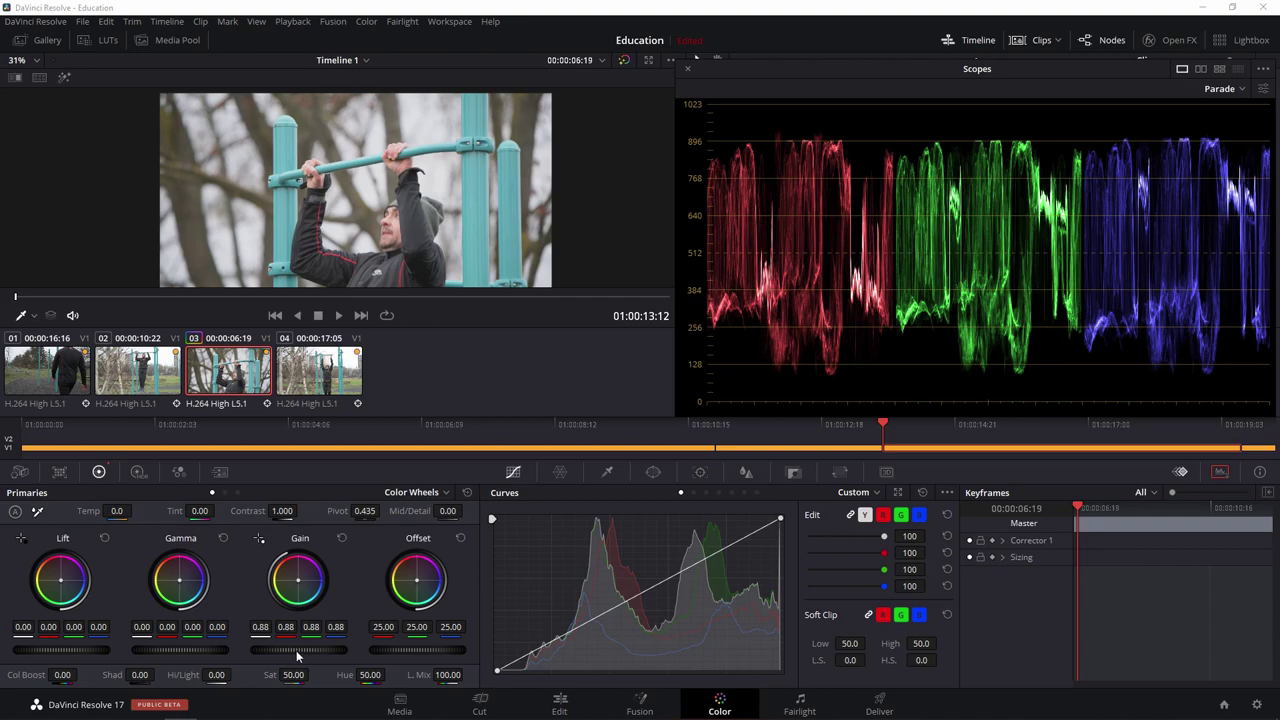
pyautogui.moveTo(296, 650)
pyautogui.mouseDown()
pyautogui.moveTo(330, 650)
pyautogui.moveTo(294, 650)
pyautogui.mouseUp()
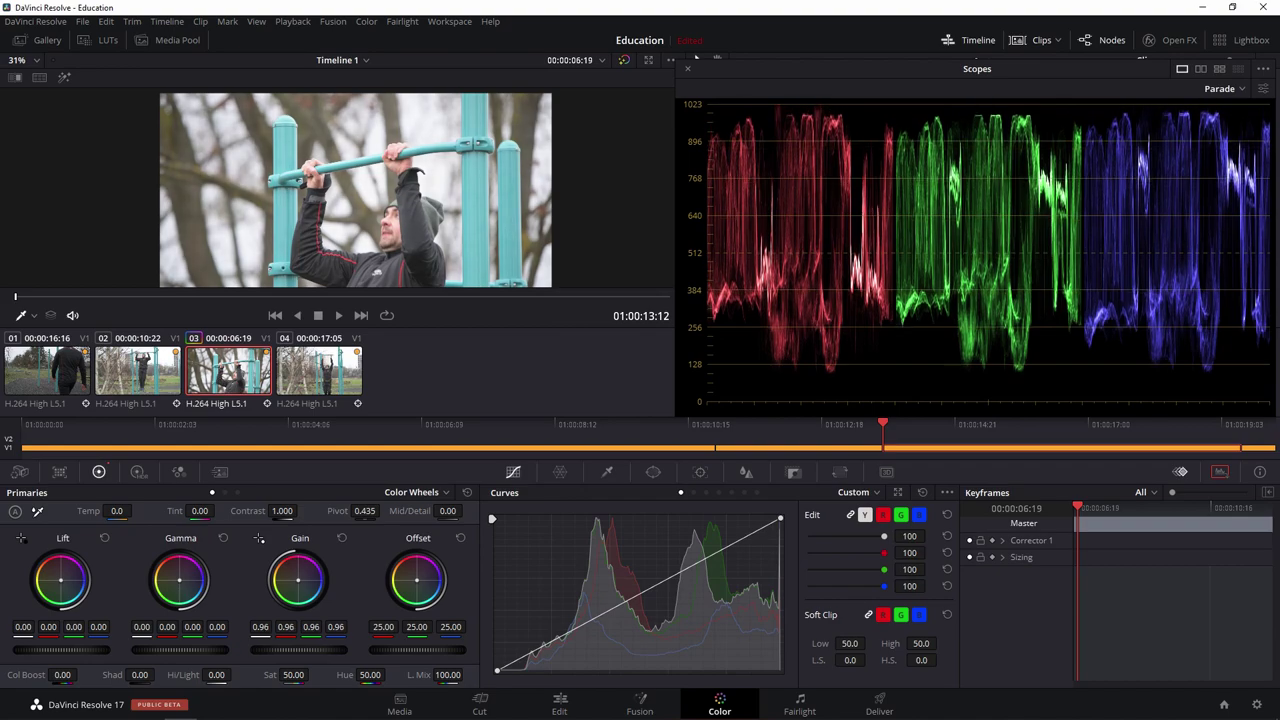
pyautogui.moveTo(294, 650); pyautogui.dragTo(262, 650)
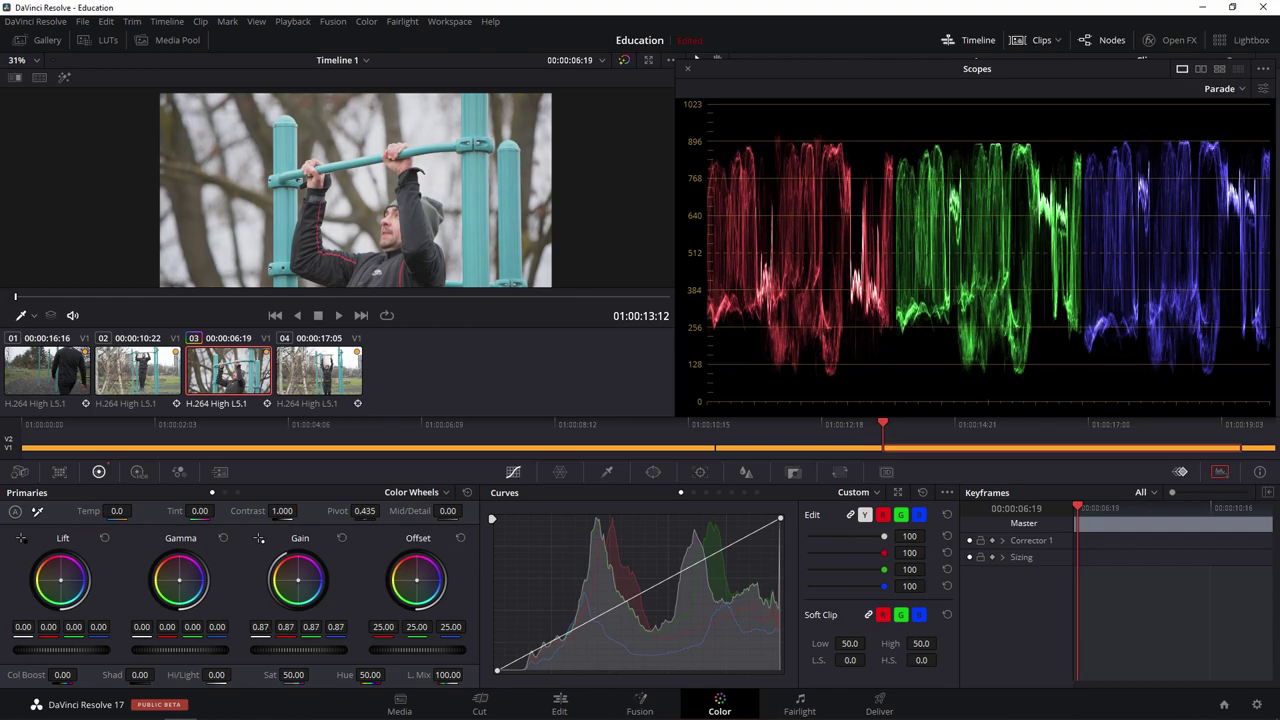
pyautogui.moveTo(262, 650); pyautogui.dragTo(263, 650)
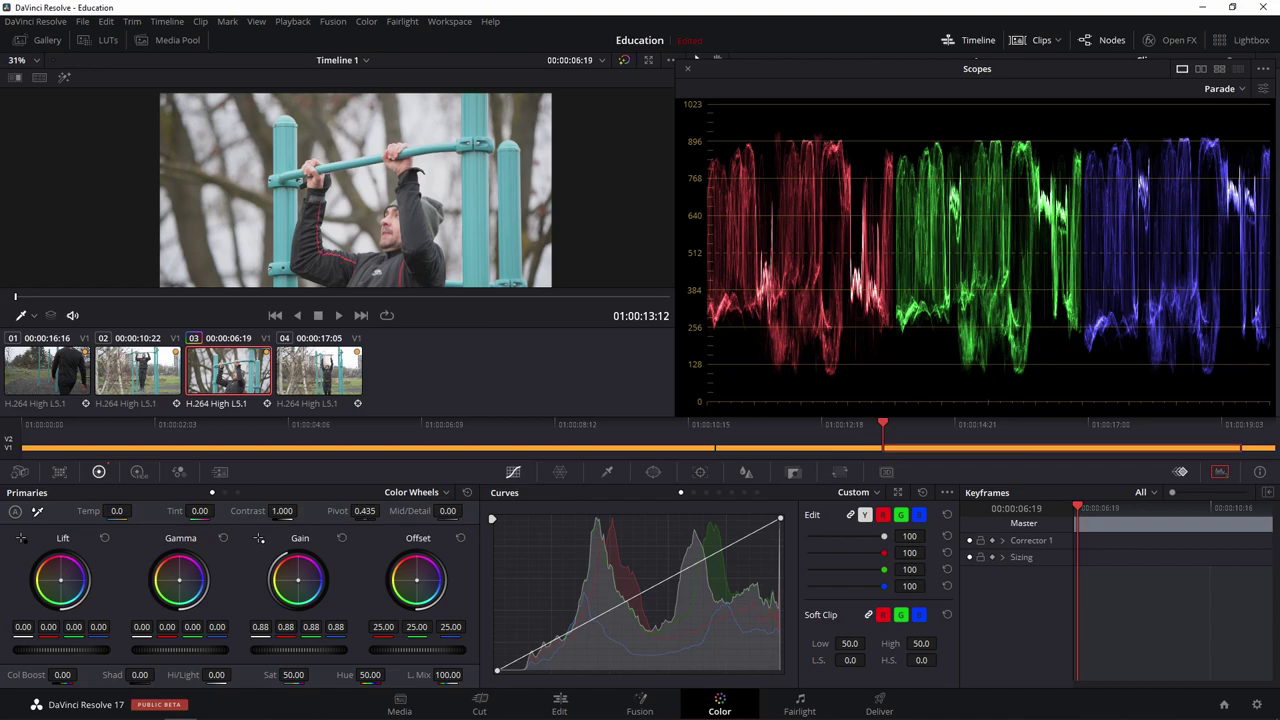
# - Show the clip as a Histogram and ease Gain down to 0.86
pyautogui.click(1220, 88)
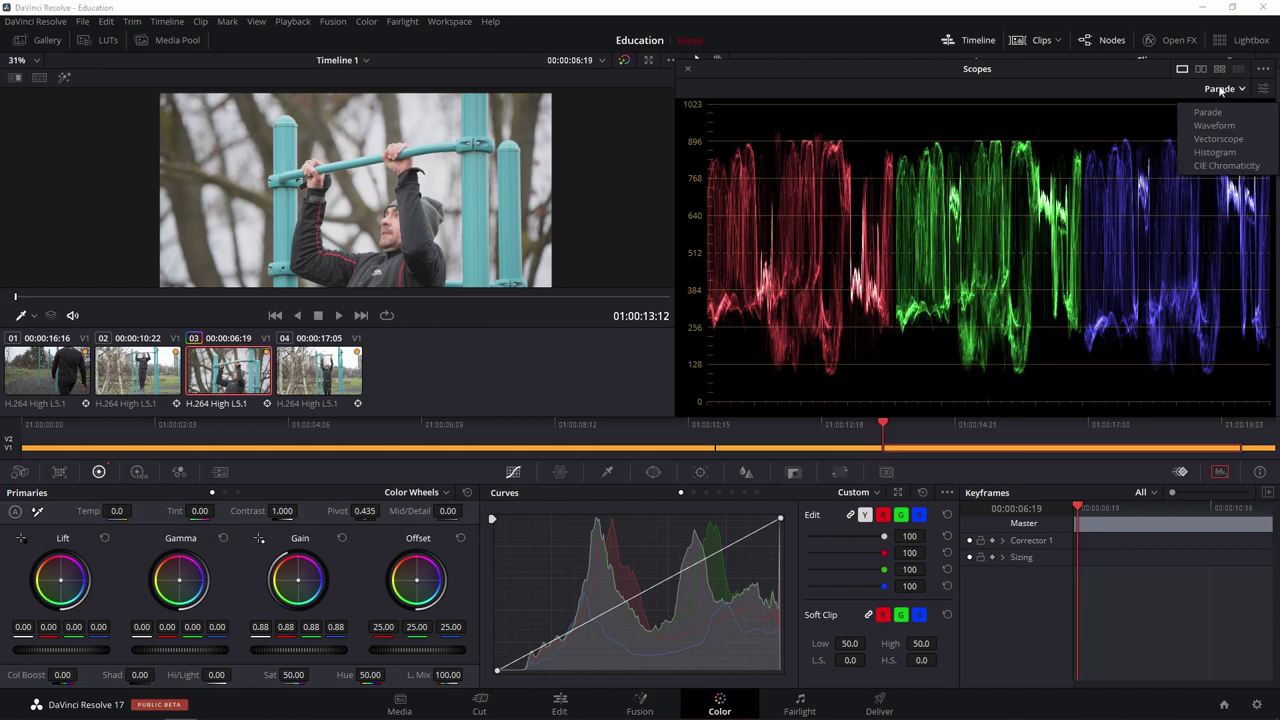
pyautogui.click(1225, 153)
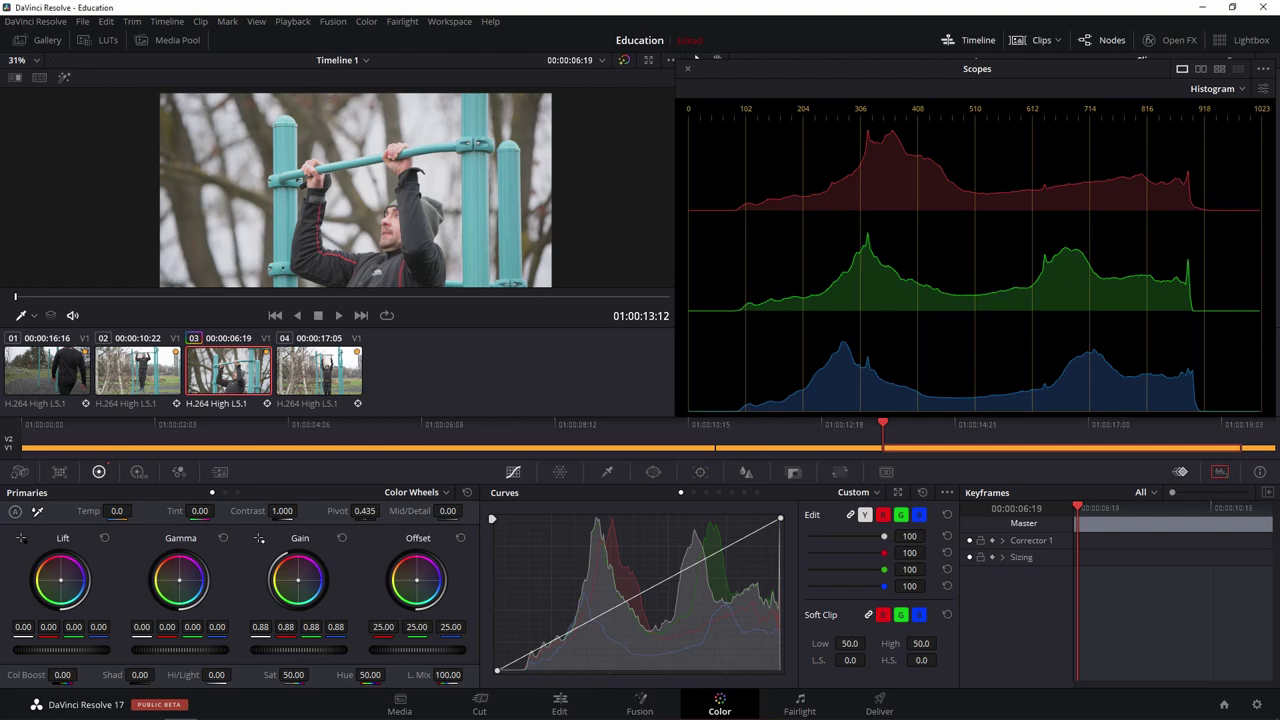
pyautogui.moveTo(298, 650); pyautogui.dragTo(288, 650)
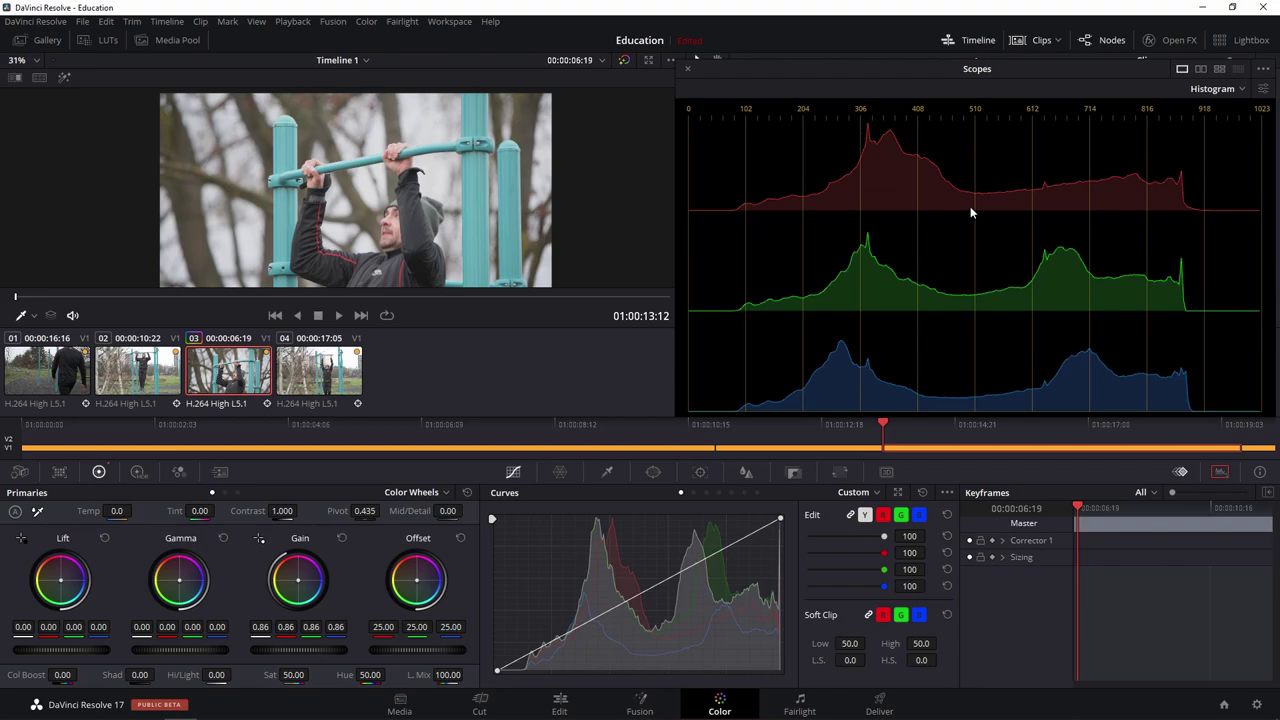
pyautogui.click(1222, 89)
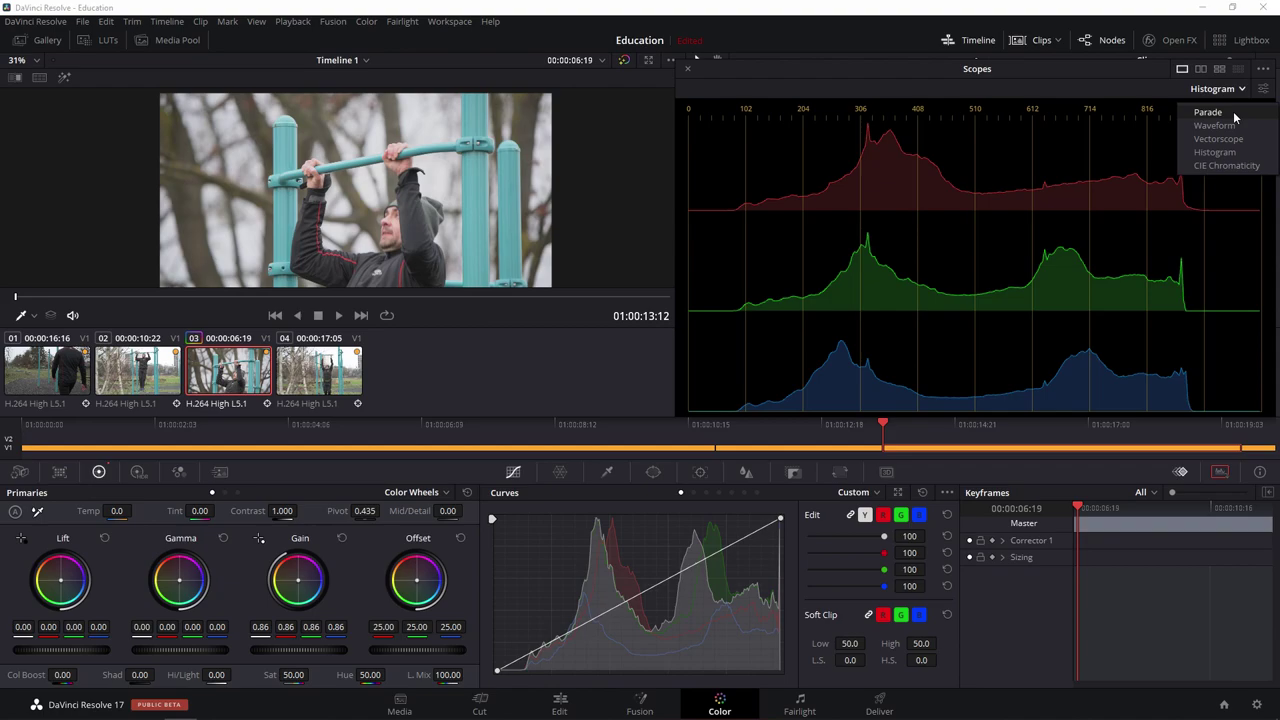
# - Choose Parade as the scope type to view clip 03's RGB parade
pyautogui.click(1234, 114)
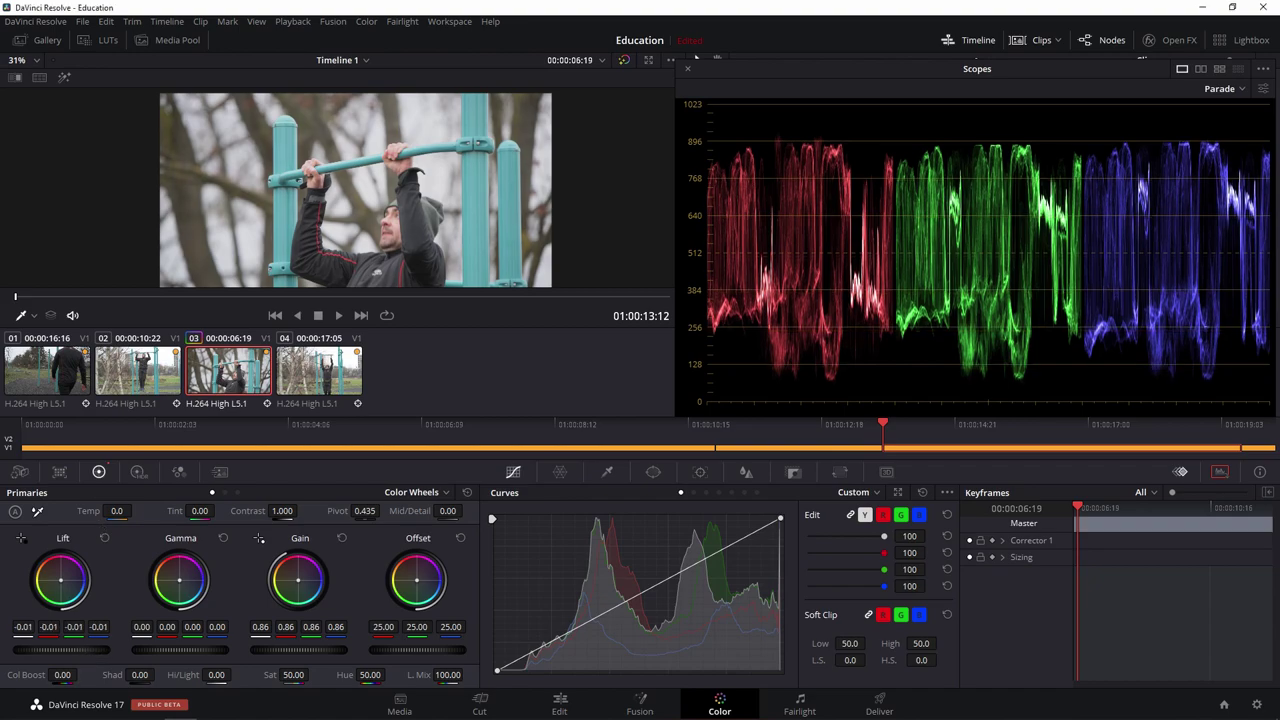
# - Lower Lift to -0.05 and shift Gamma warm (red 0.04, blue -0.06)
pyautogui.moveTo(60, 649); pyautogui.dragTo(46, 649)
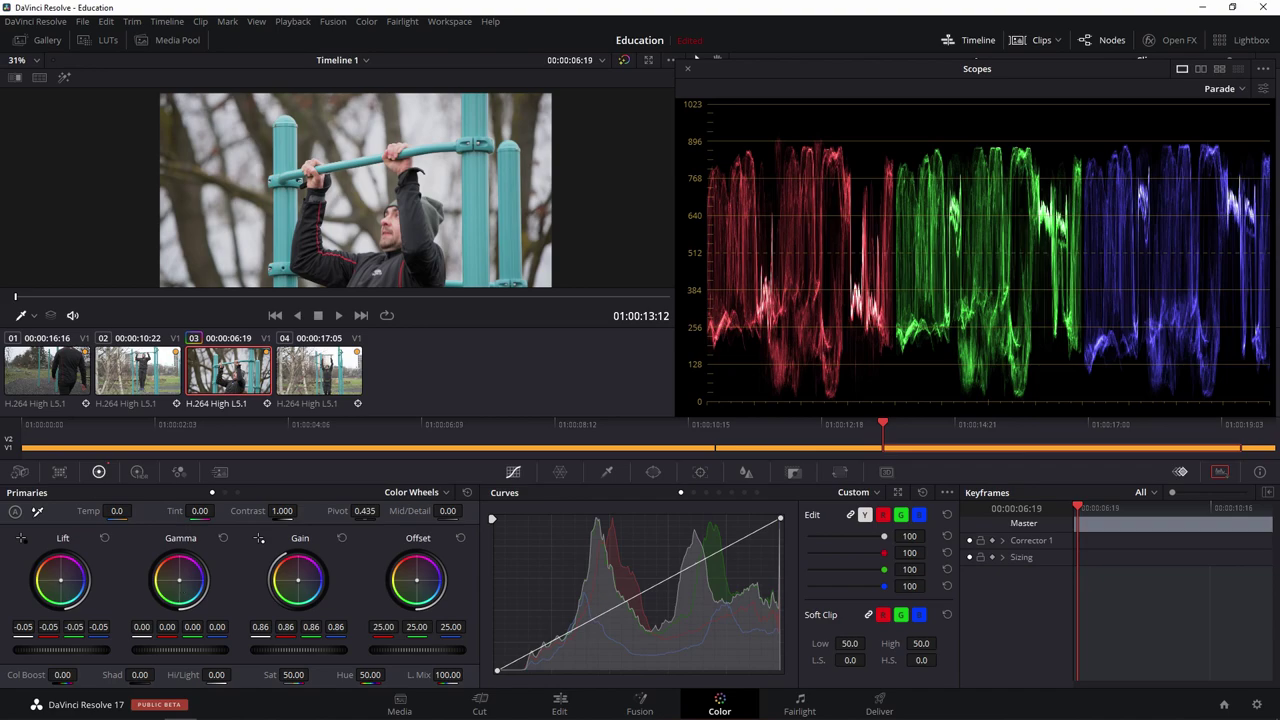
pyautogui.moveTo(179, 579); pyautogui.dragTo(174, 578)
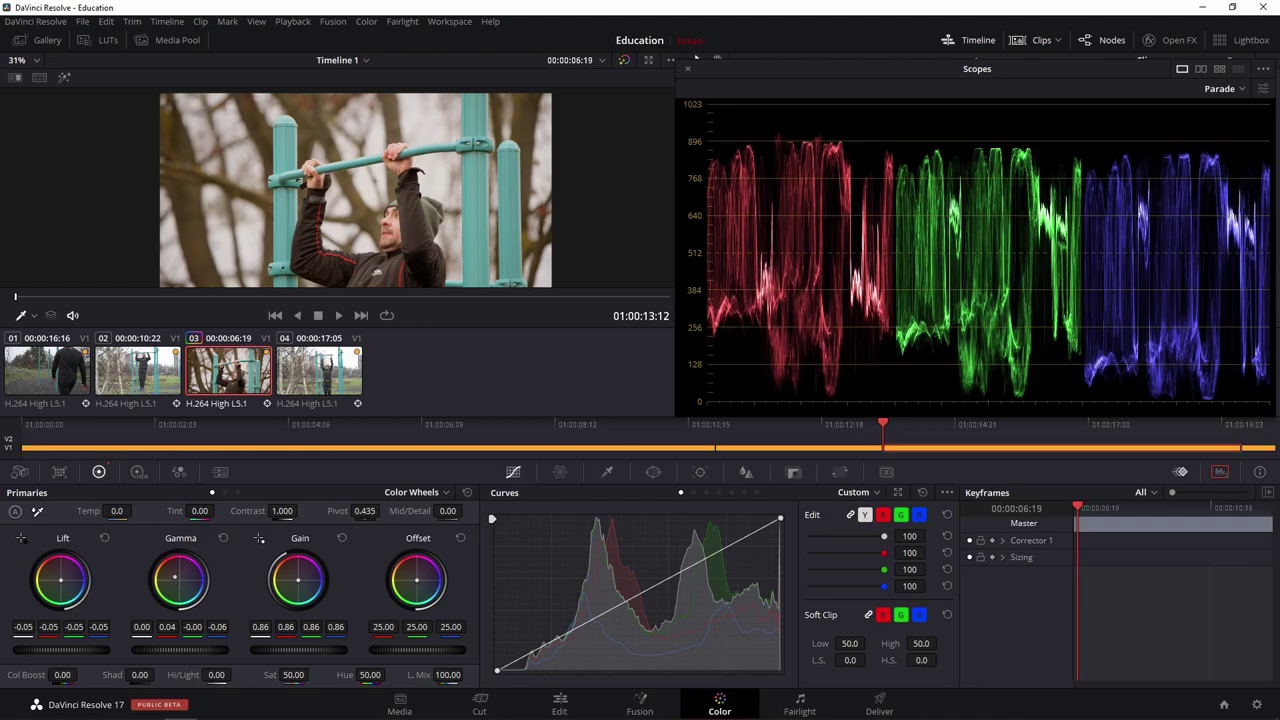
# - Fine-tune the Gamma balance, then reset Gamma to 0.00 on all channels
pyautogui.moveTo(174, 578); pyautogui.dragTo(175, 578)
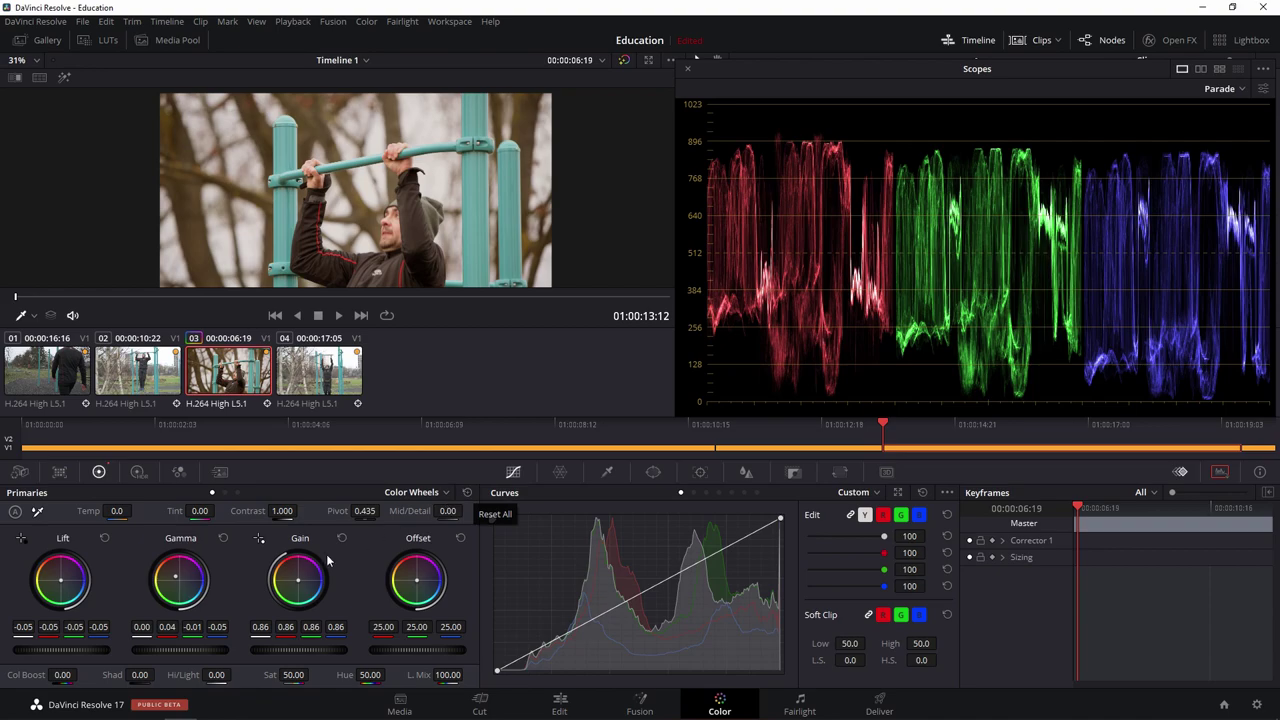
pyautogui.click(222, 537)
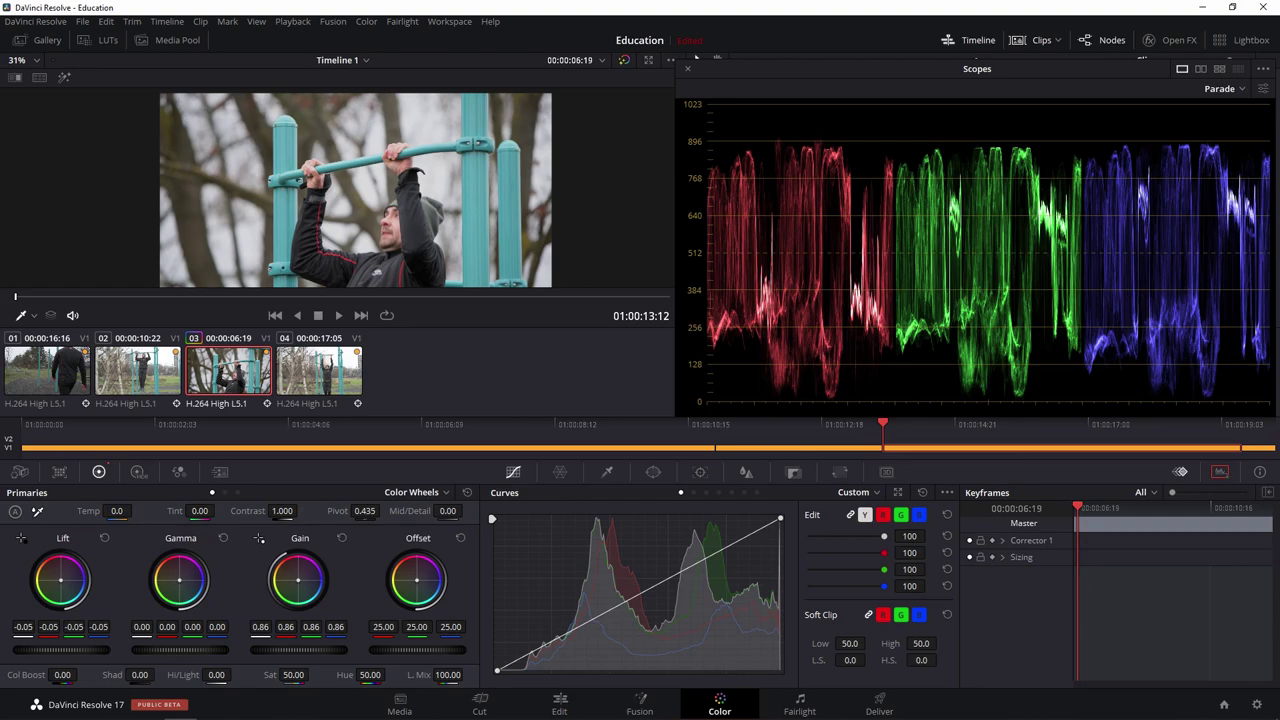
# - Raise Gamma to 0.03 and Offset to 60.20, brightening the whole parade
pyautogui.moveTo(180, 649); pyautogui.dragTo(200, 649)
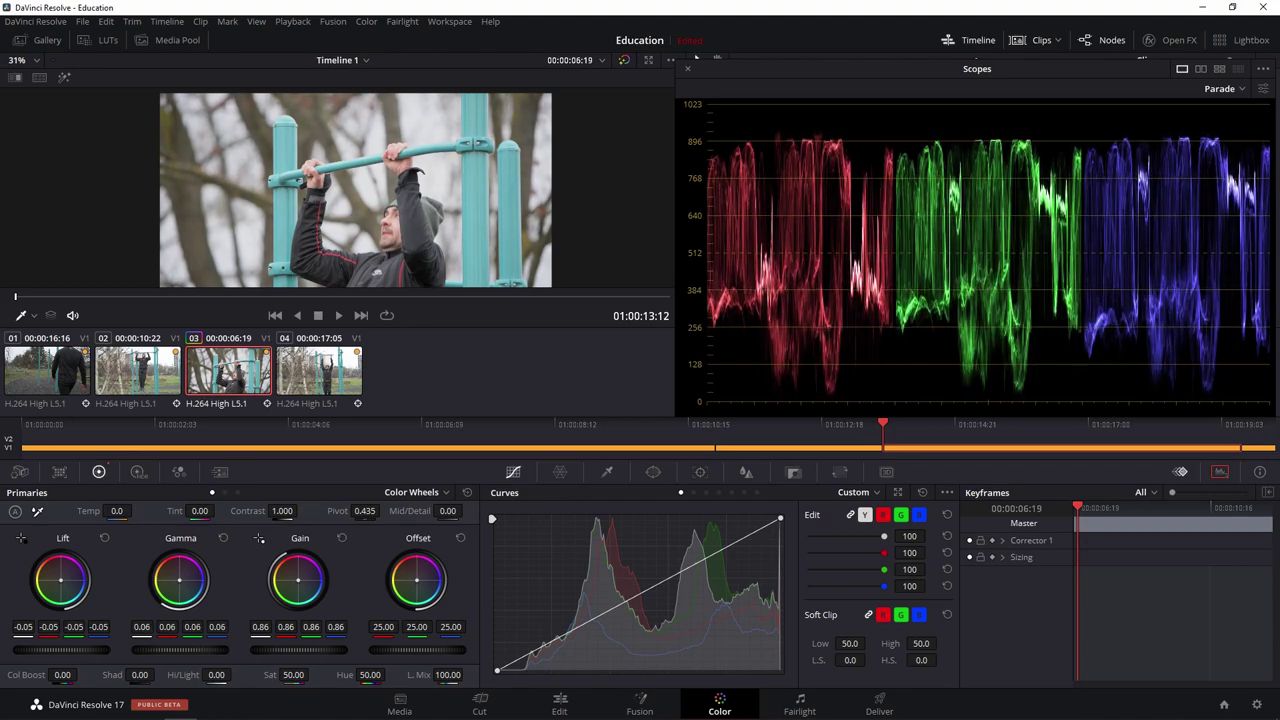
pyautogui.moveTo(200, 649); pyautogui.dragTo(185, 649)
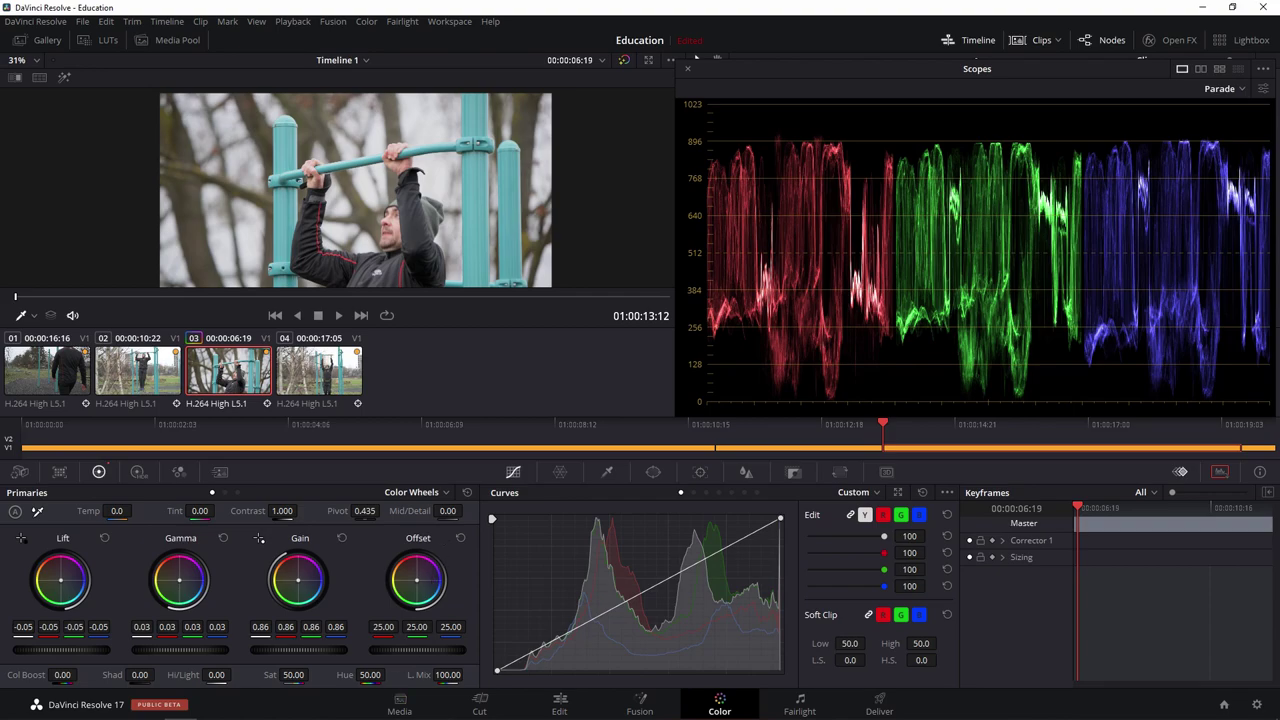
pyautogui.moveTo(415, 650); pyautogui.dragTo(520, 650)
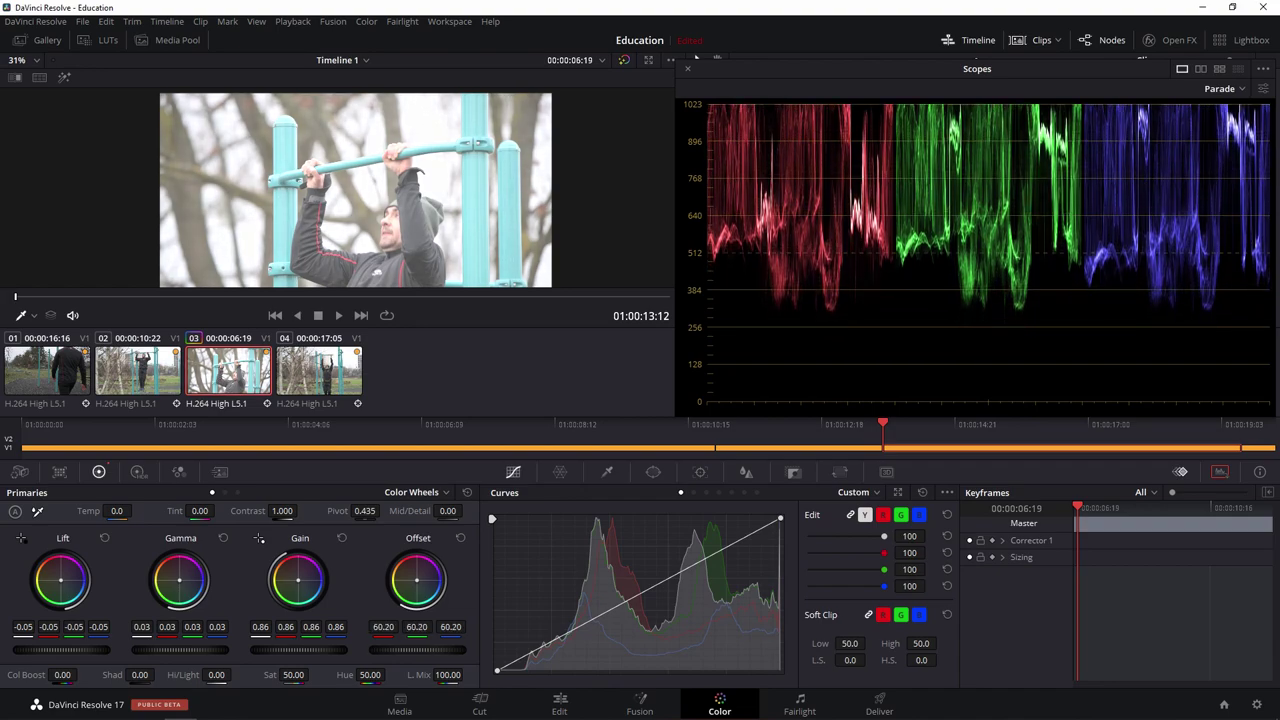
# - Bring clip 03's Offset back down to 25.50 on all channels
pyautogui.moveTo(417, 650)
pyautogui.mouseDown()
pyautogui.moveTo(446, 650)
pyautogui.moveTo(360, 650)
pyautogui.moveTo(409, 650)
pyautogui.mouseUp()
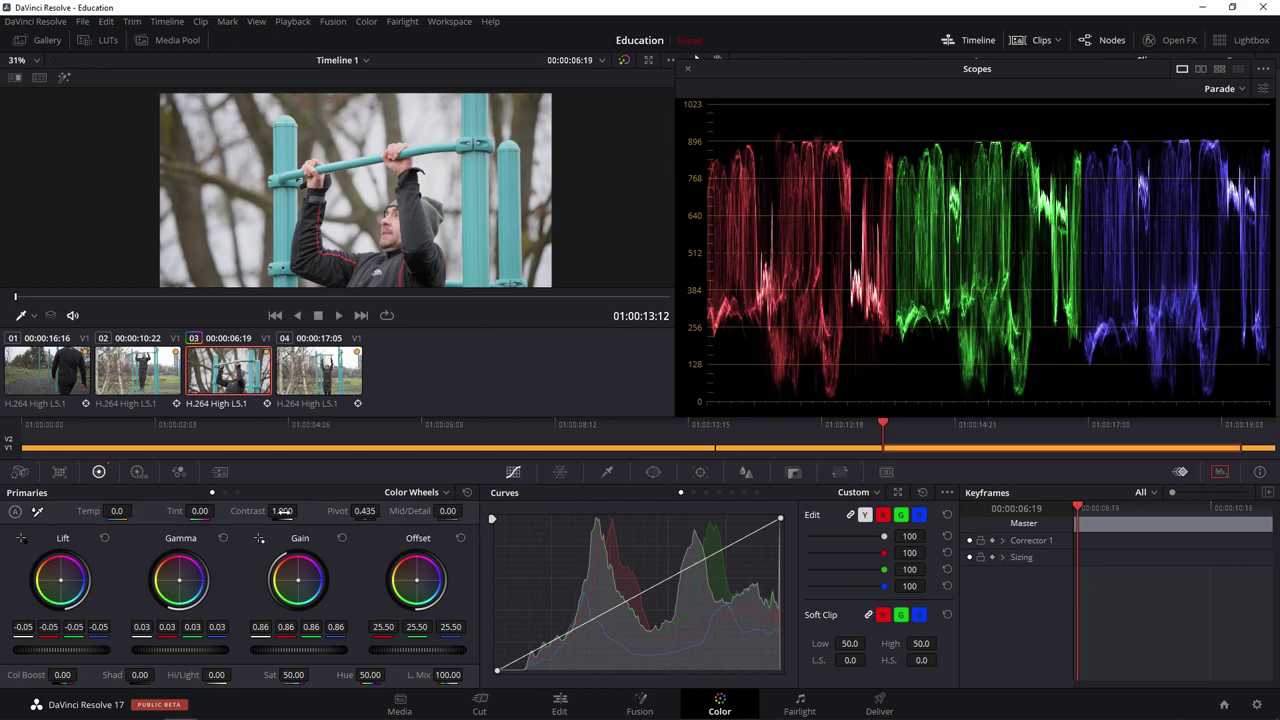
# - Try higher and lower Contrast values on clip 03, settling on 1.070
pyautogui.moveTo(304, 514); pyautogui.dragTo(301, 511)
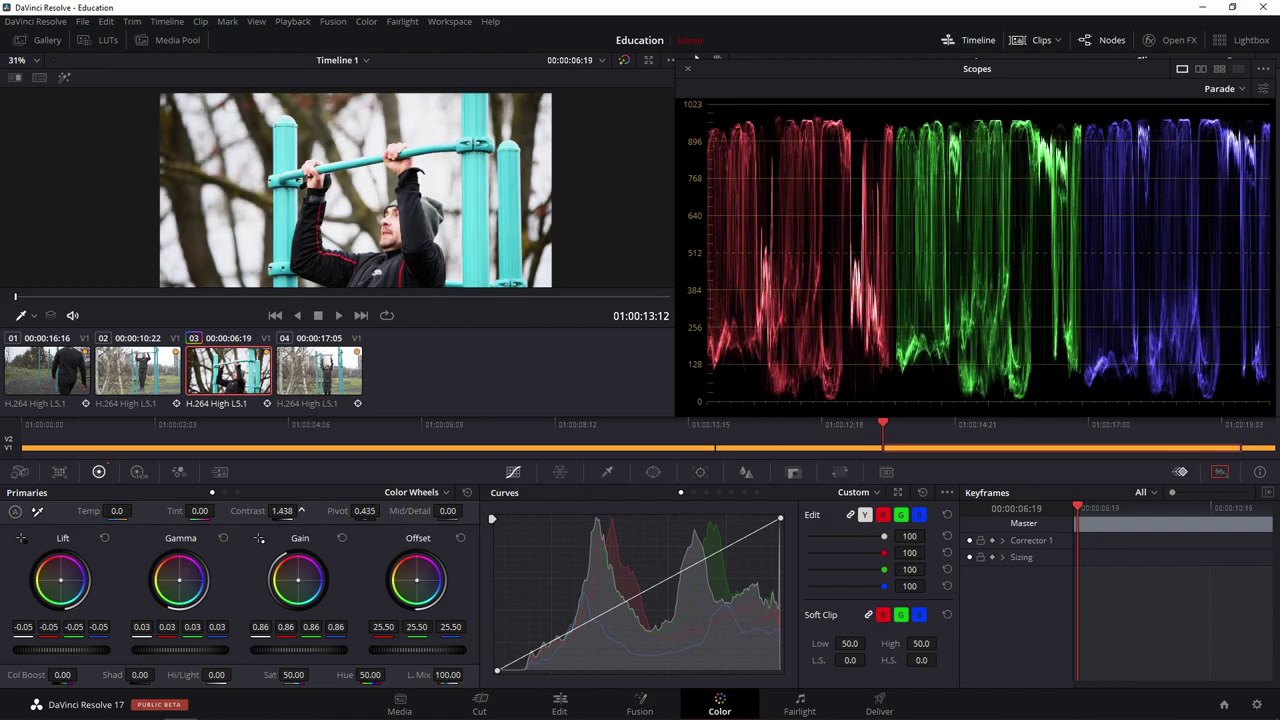
pyautogui.moveTo(301, 511); pyautogui.dragTo(301, 511)
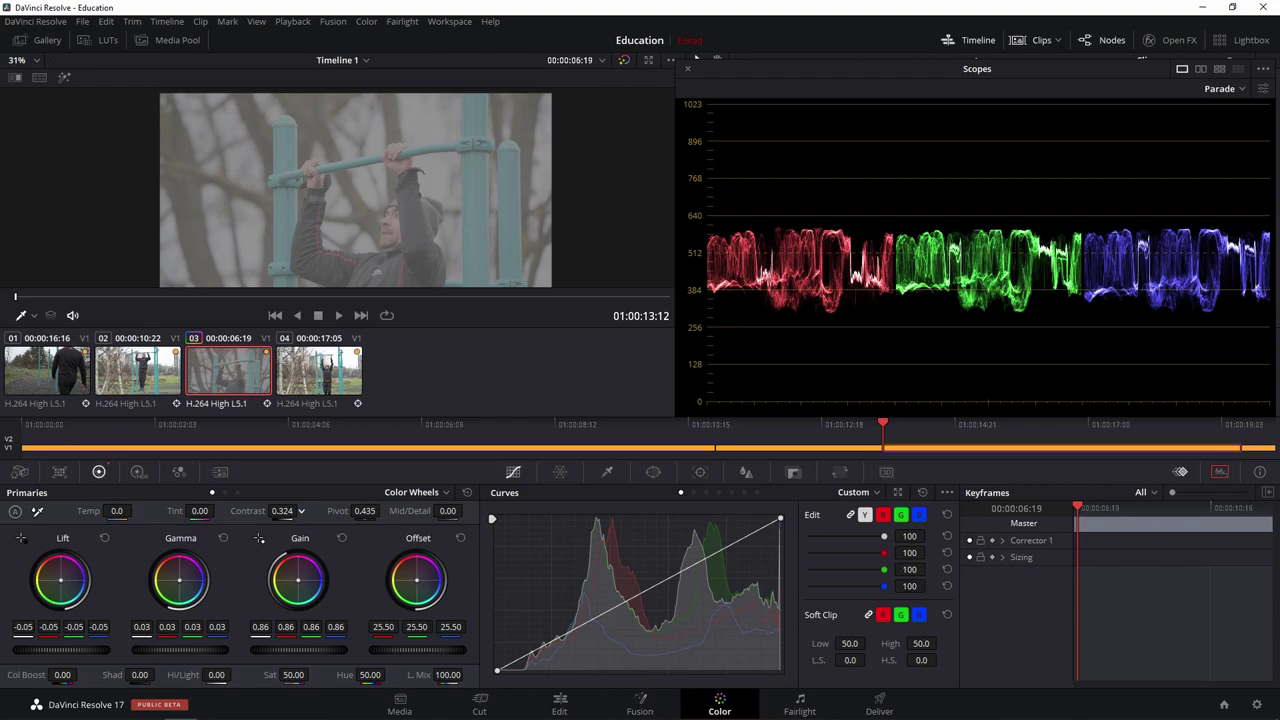
pyautogui.moveTo(283, 511); pyautogui.dragTo(301, 511)
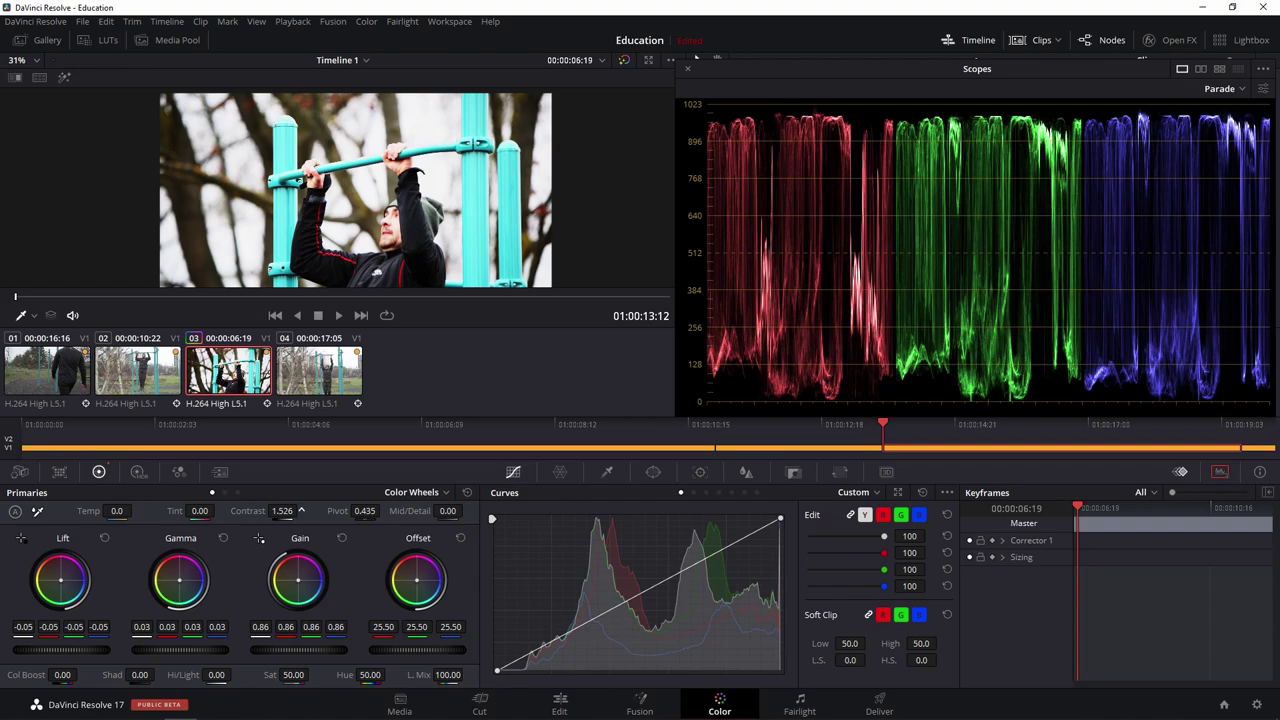
pyautogui.moveTo(300, 511); pyautogui.dragTo(296, 511)
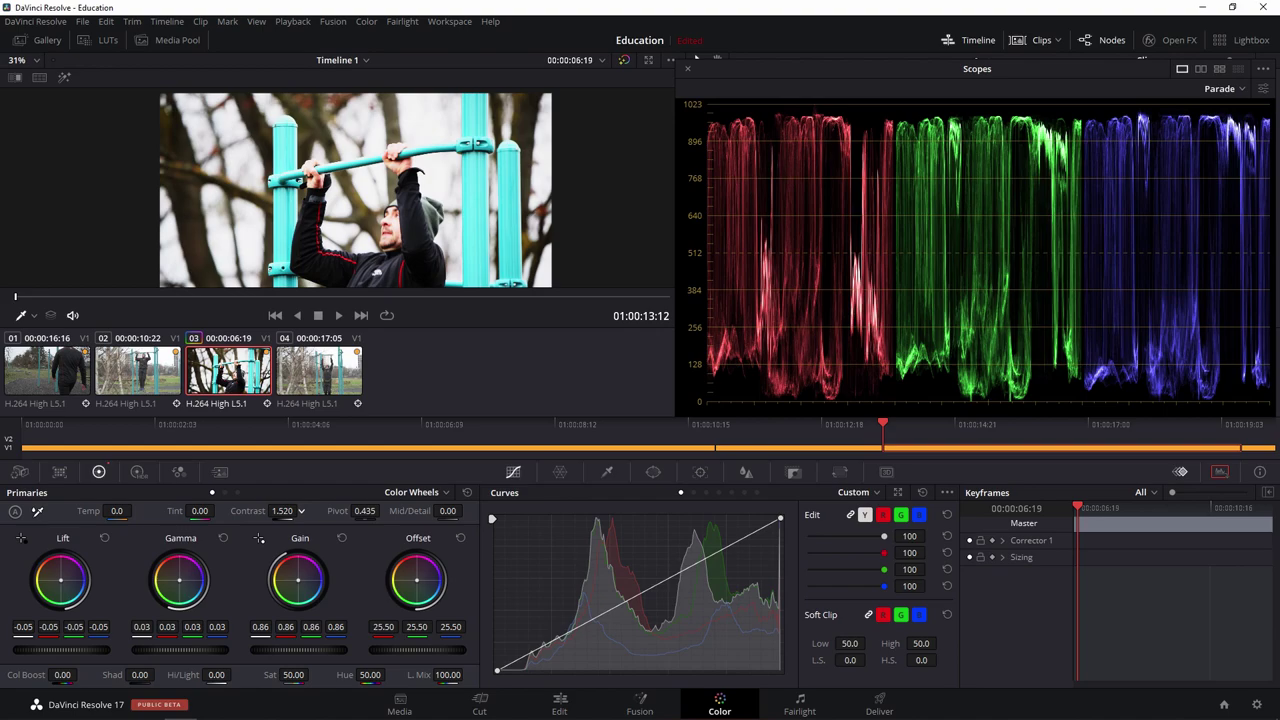
pyautogui.moveTo(296, 511); pyautogui.dragTo(350, 540)
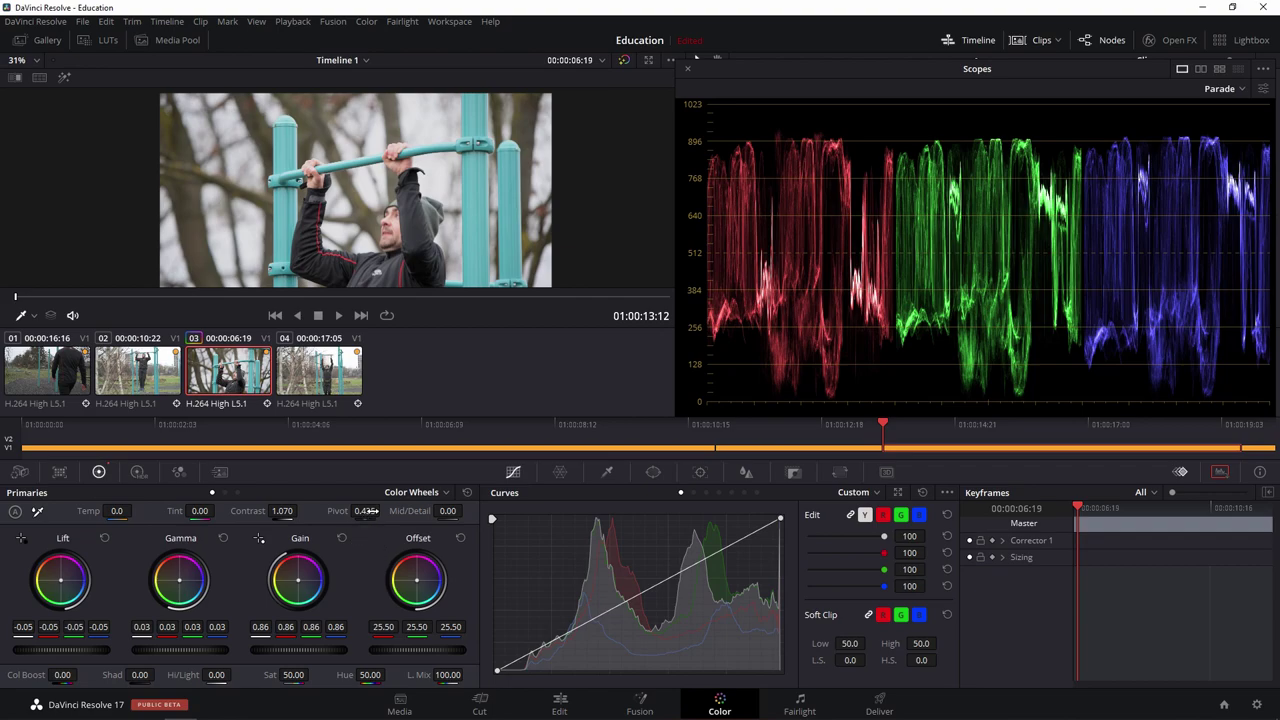
# - Move Pivot to 0.435, test higher contrast, then reset Contrast to 1.000
pyautogui.moveTo(367, 510); pyautogui.dragTo(310, 538)
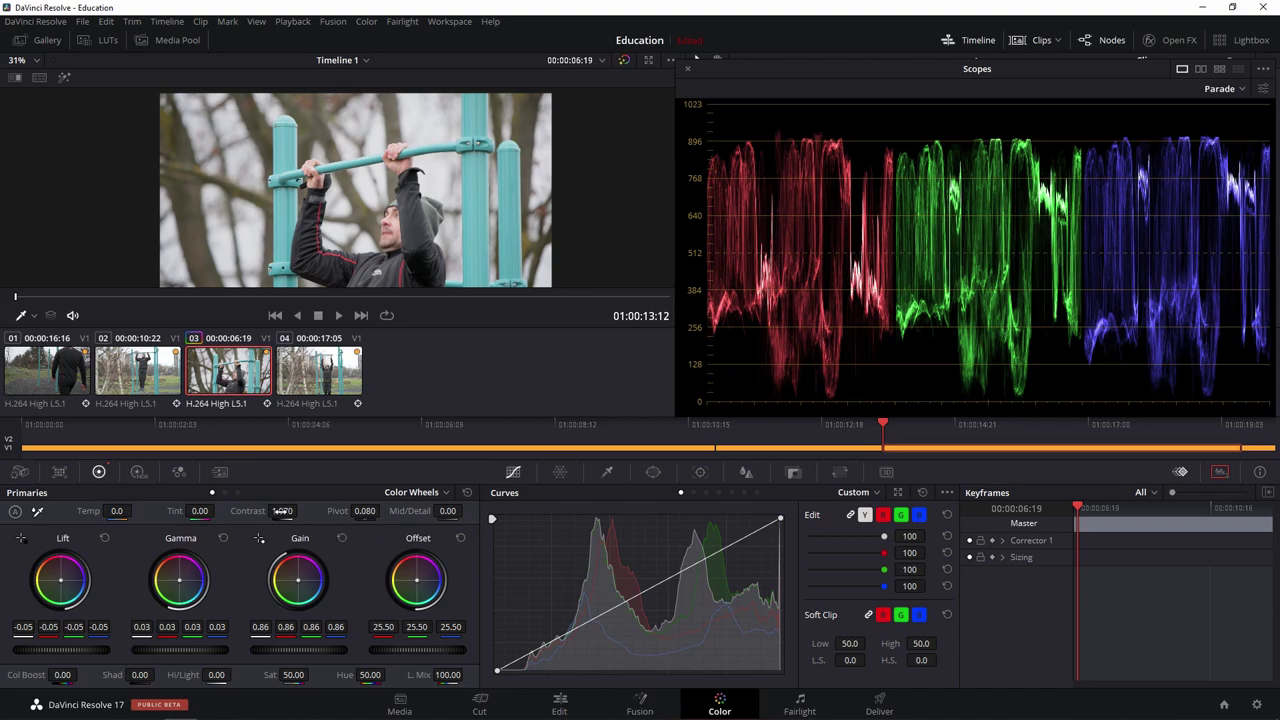
pyautogui.moveTo(282, 511); pyautogui.dragTo(300, 511)
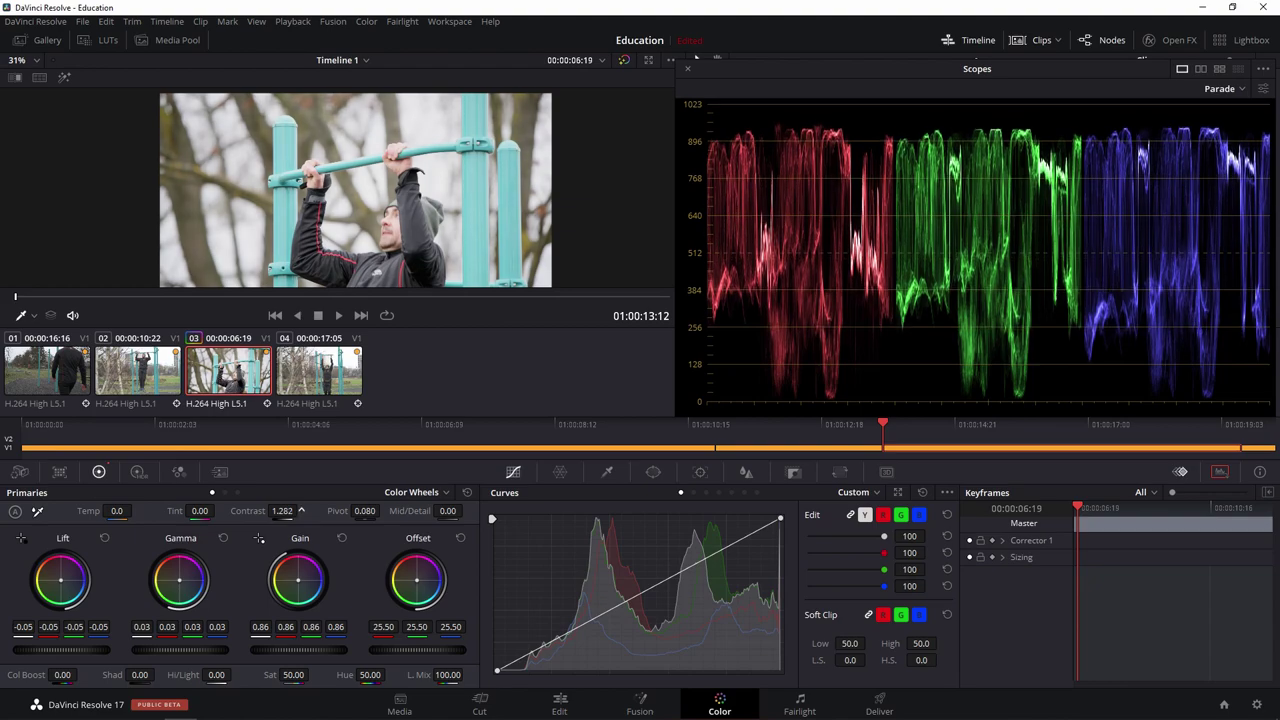
pyautogui.moveTo(301, 511); pyautogui.dragTo(361, 530)
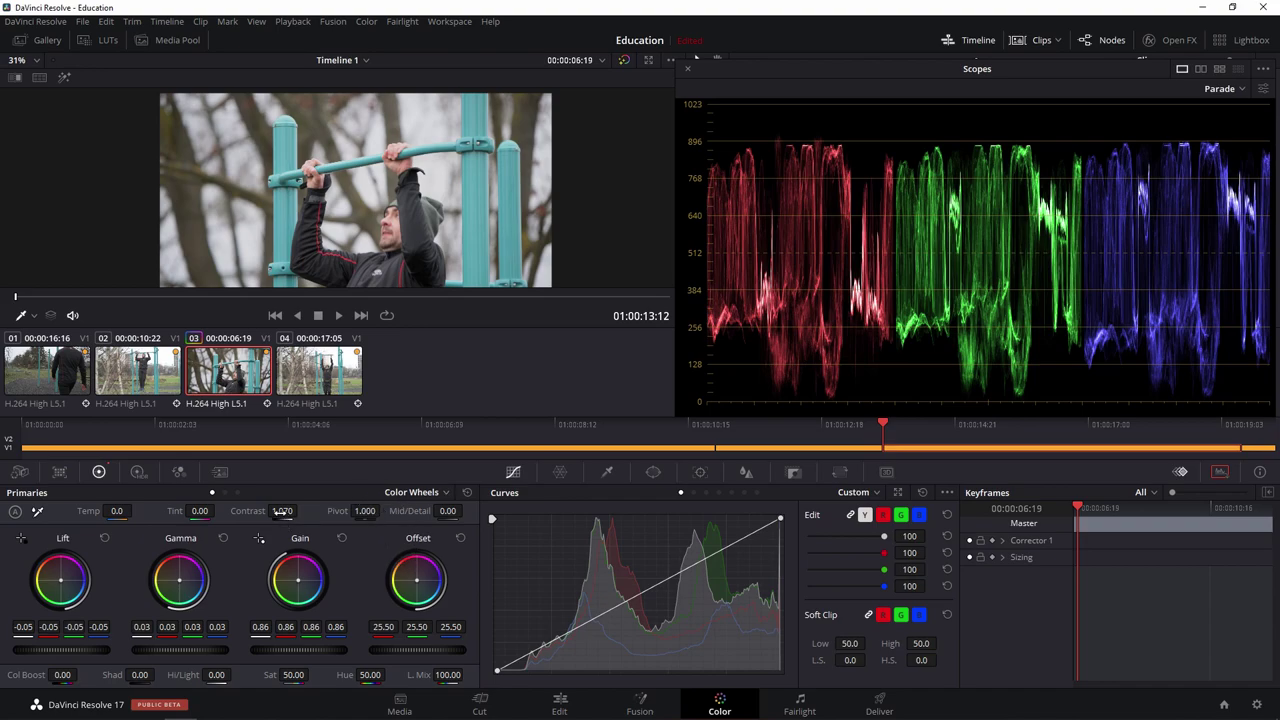
pyautogui.moveTo(283, 511); pyautogui.dragTo(300, 511)
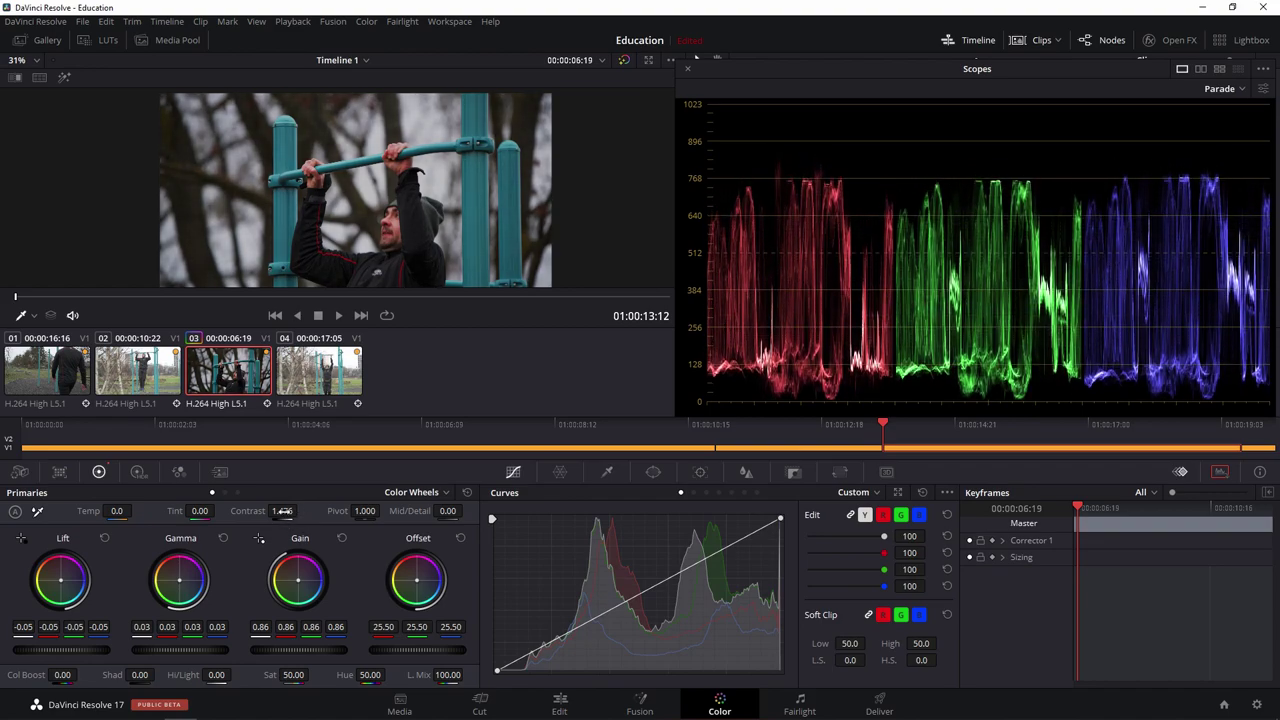
pyautogui.doubleClick(283, 511)
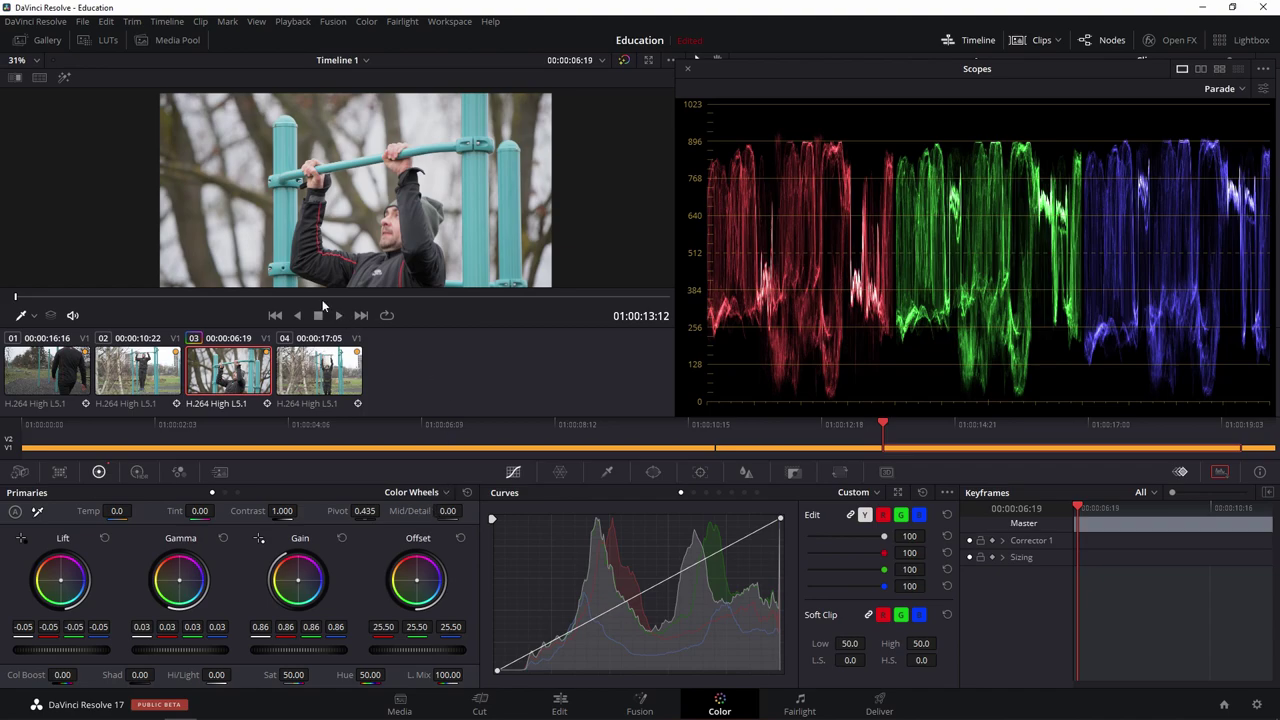
pyautogui.scroll(1, 304, 205)
pyautogui.scroll(6, 304, 200)
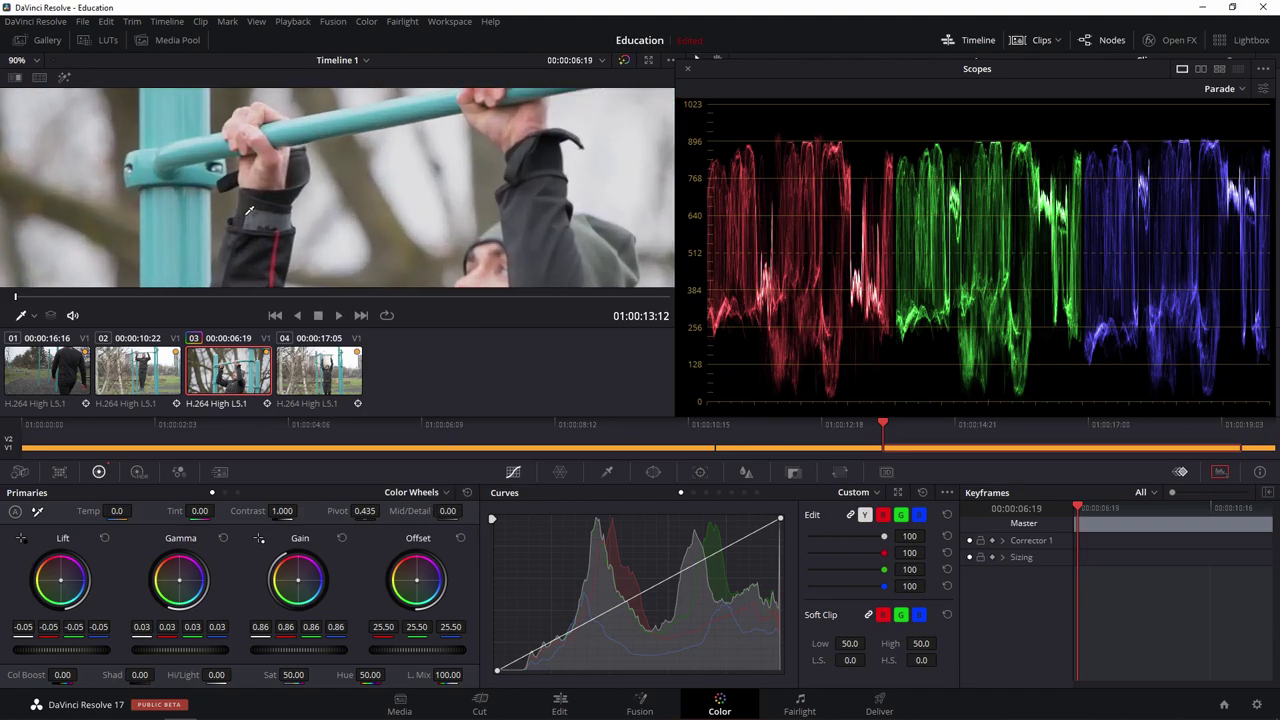
pyautogui.scroll(-1, 268, 229)
pyautogui.scroll(-1, 253, 219)
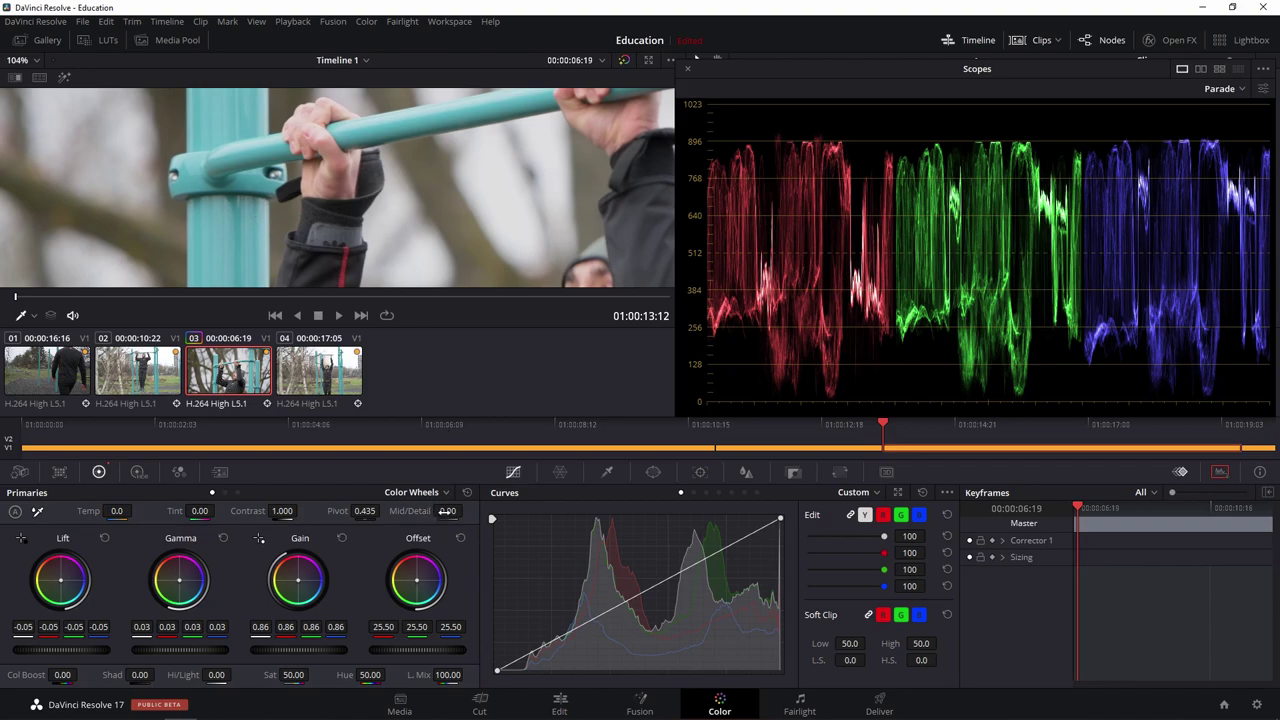
pyautogui.moveTo(446, 511); pyautogui.dragTo(346, 511)
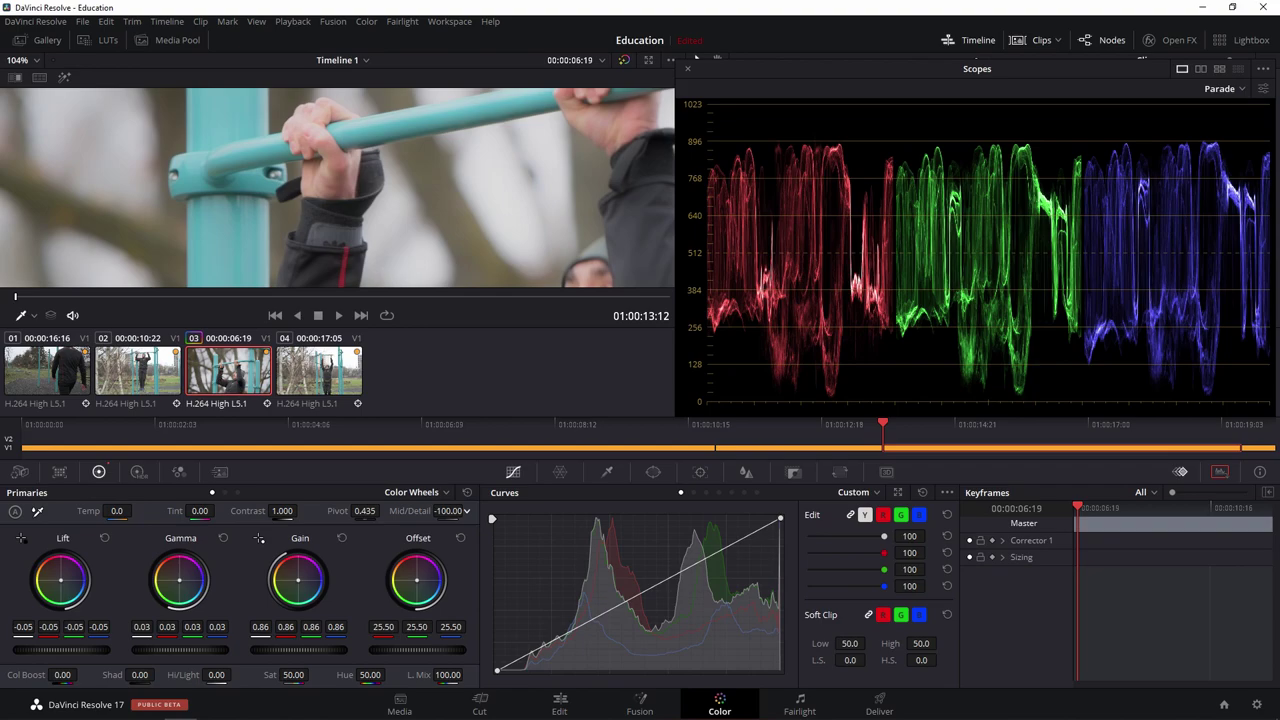
pyautogui.moveTo(466, 511); pyautogui.dragTo(600, 511)
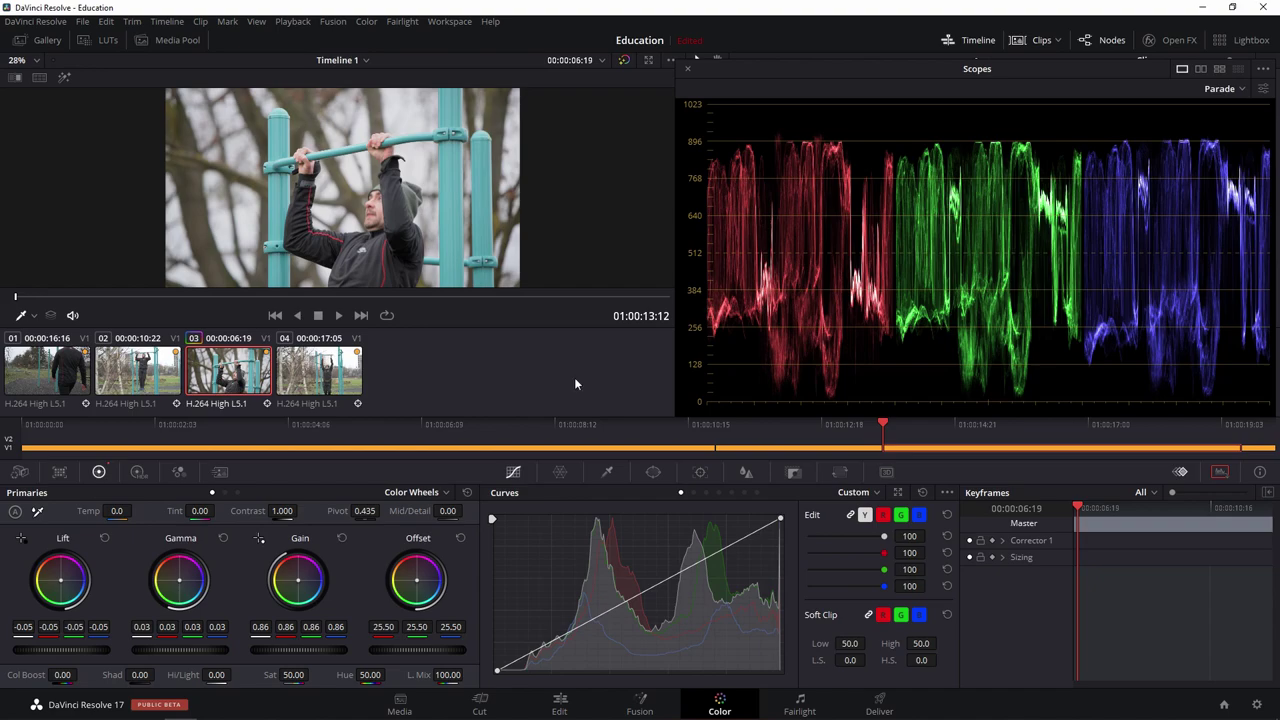
# - Show picker RGB values in the viewer, then black-point pick a dark area to set clip 03's Lift to -0.06
pyautogui.rightClick(497, 215)
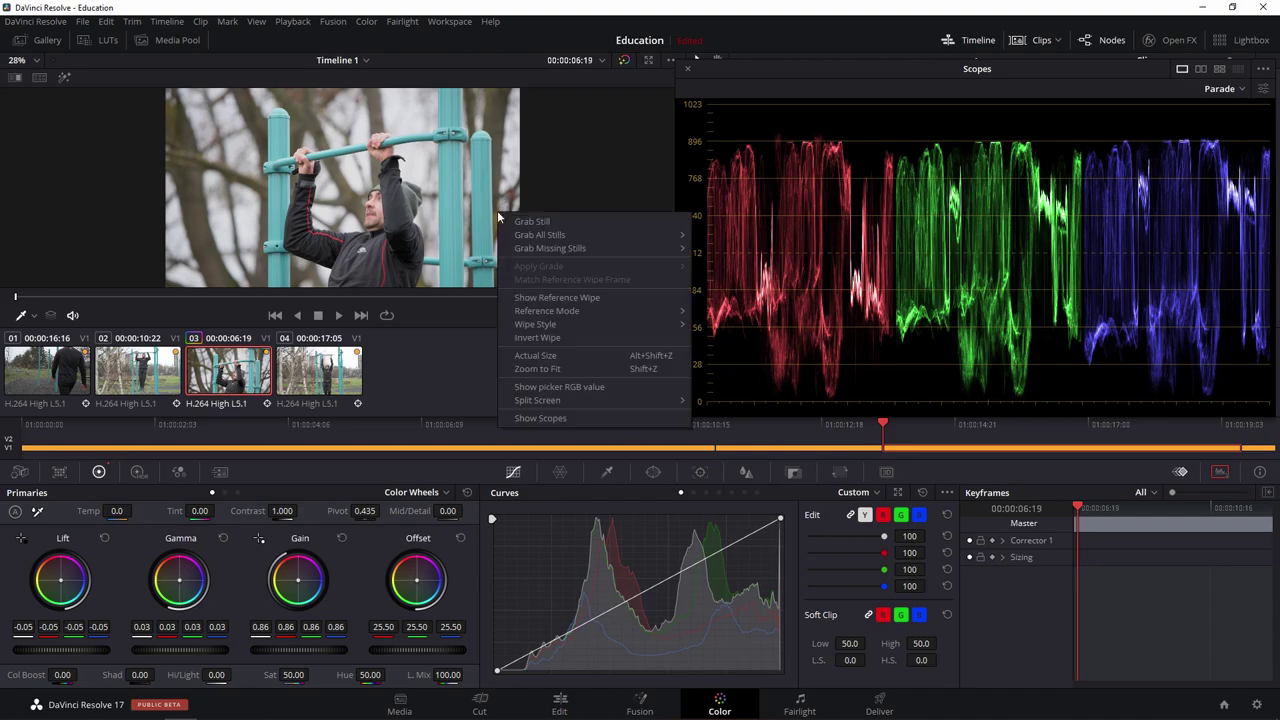
pyautogui.click(582, 387)
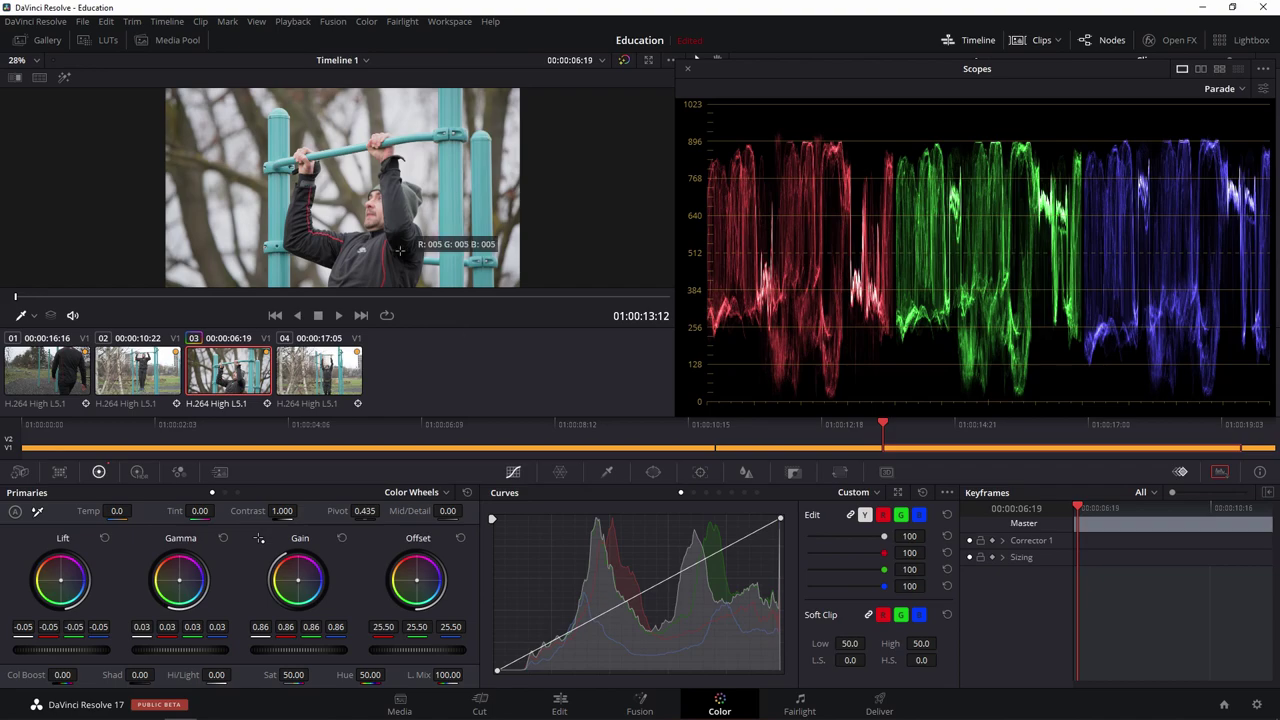
pyautogui.click(400, 250)
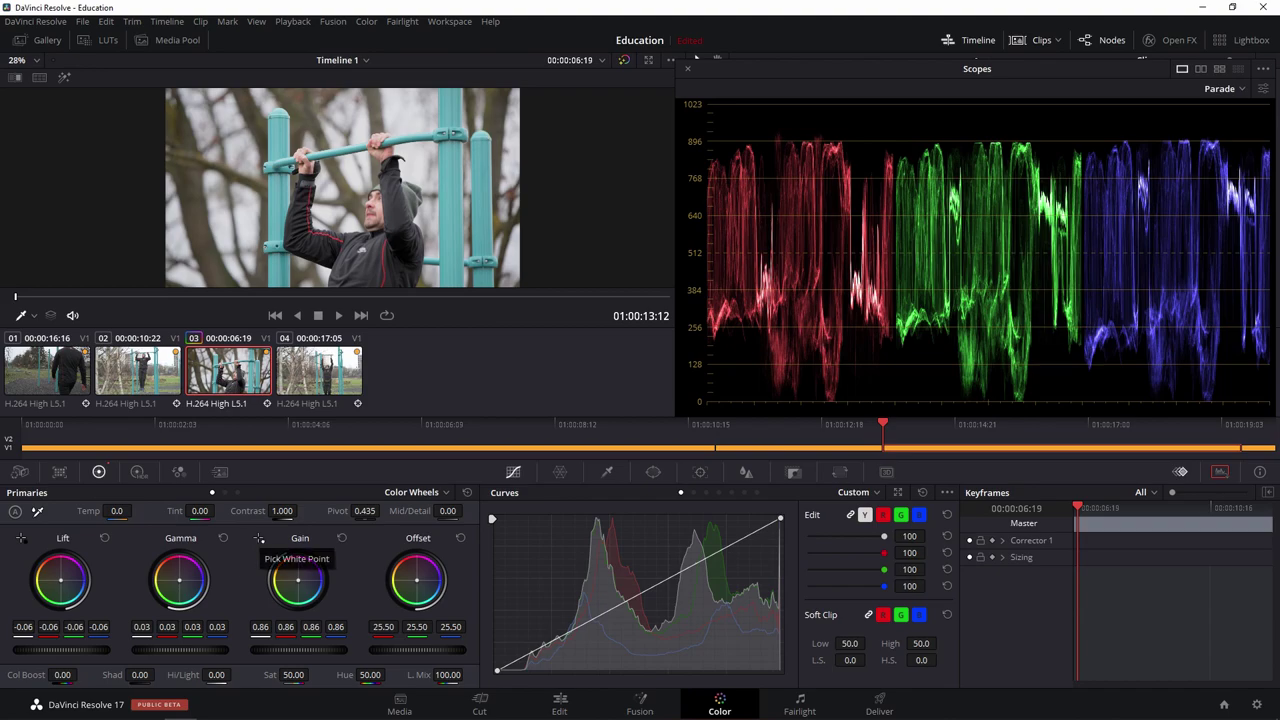
# - Trial a white-point pick on the sky, restore Gain to 0.86, and display the HDR wheels
pyautogui.click(259, 538)
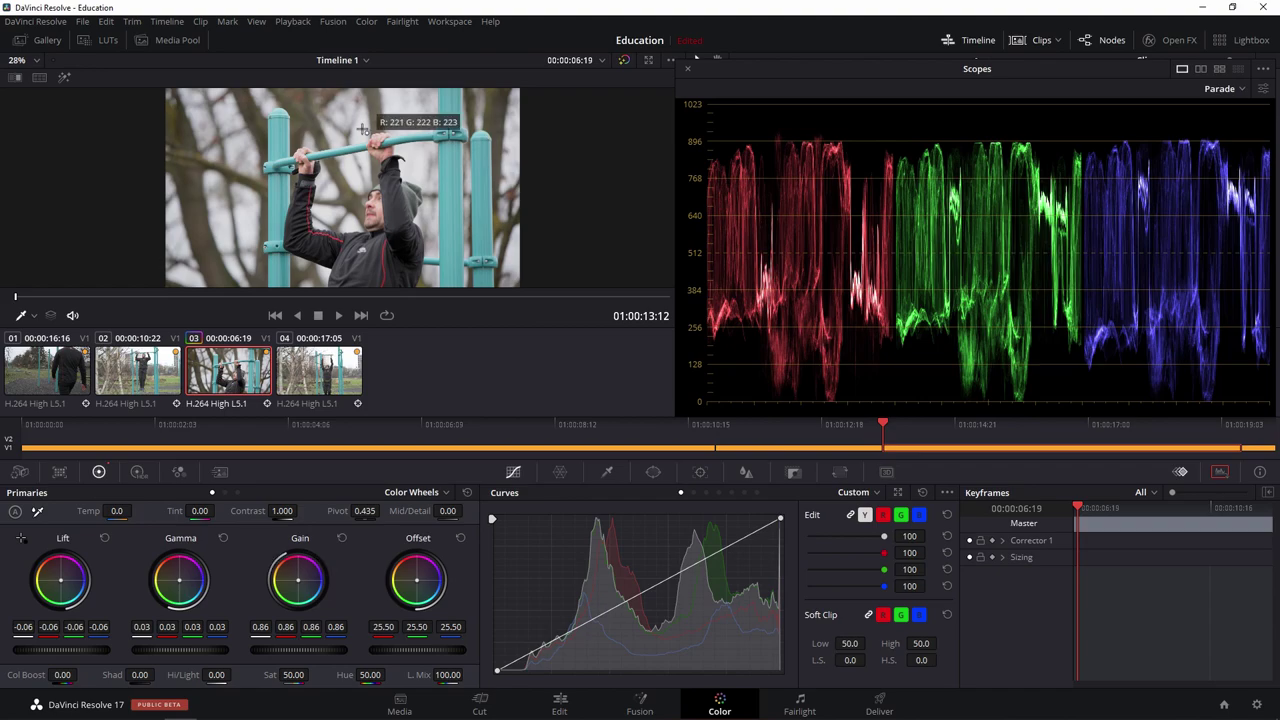
pyautogui.click(362, 129)
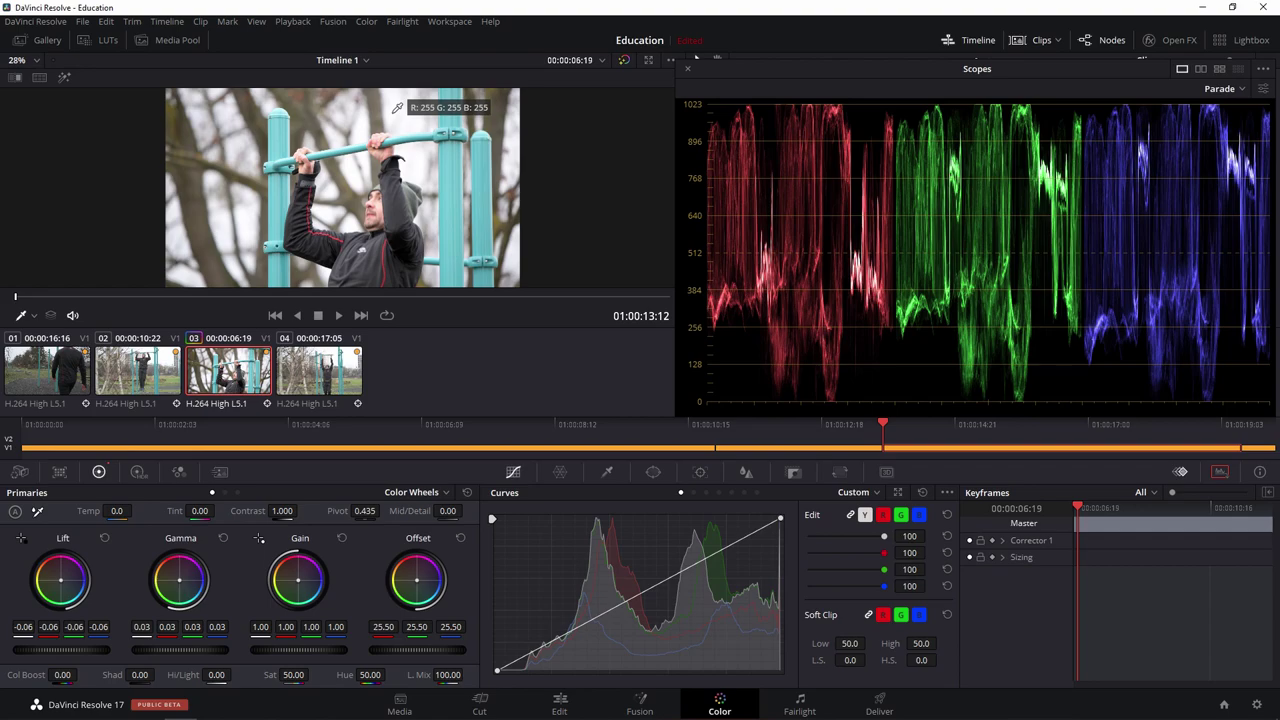
pyautogui.click(397, 107)
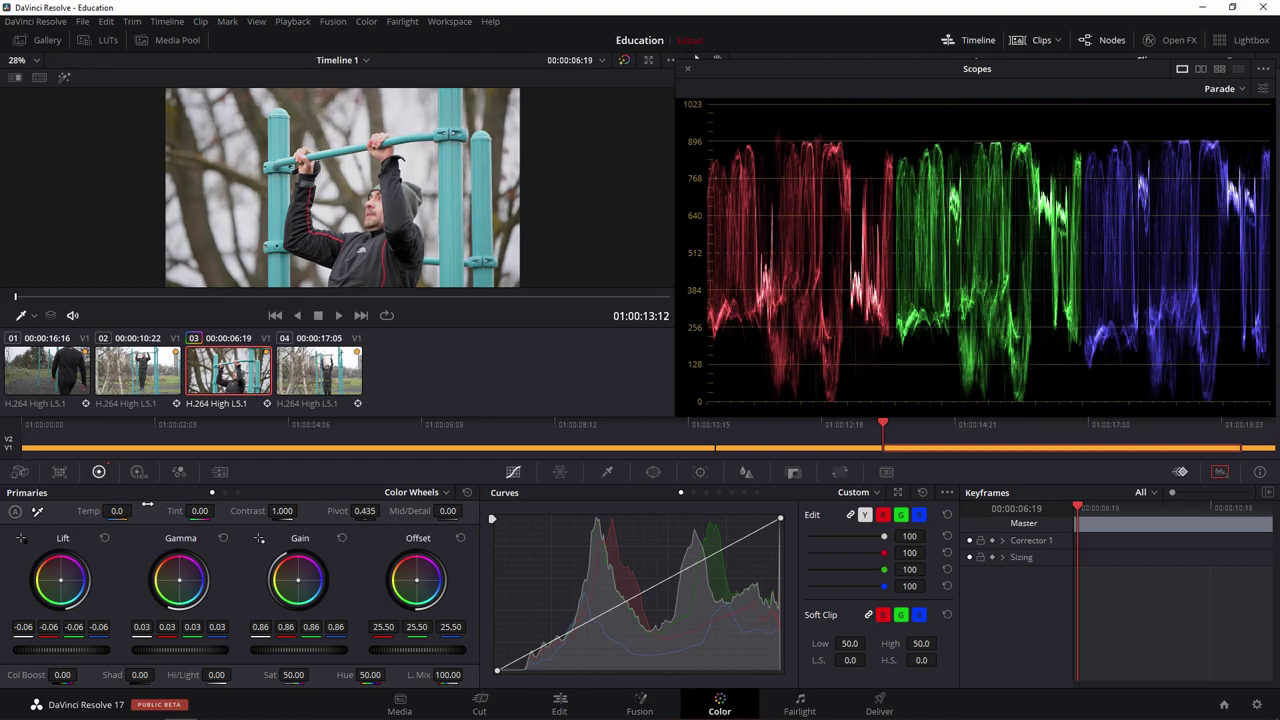
pyautogui.click(138, 472)
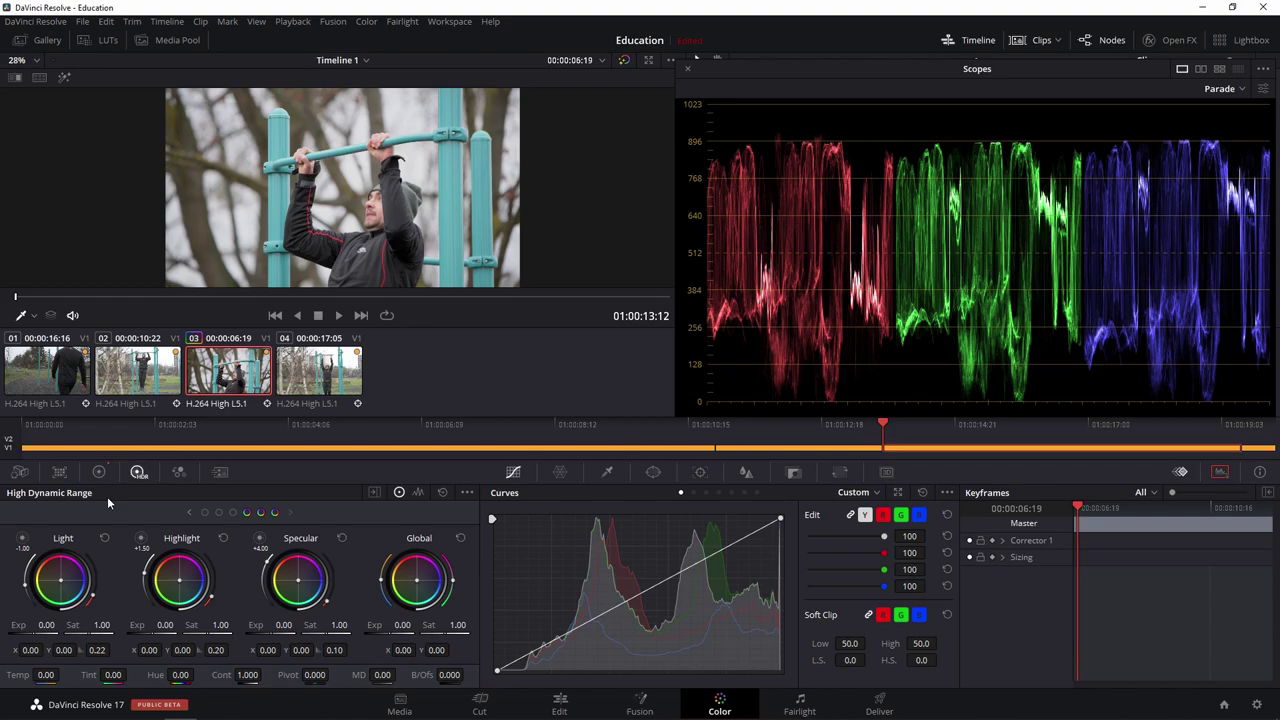
# - Page to the Black, Dark and Shadow HDR zones and set Dark exposure to -0.10
pyautogui.click(189, 512)
pyautogui.click(189, 512)
pyautogui.click(189, 512)
pyautogui.moveTo(152, 636)
pyautogui.mouseDown()
pyautogui.moveTo(175, 636)
pyautogui.moveTo(133, 636)
pyautogui.mouseUp()
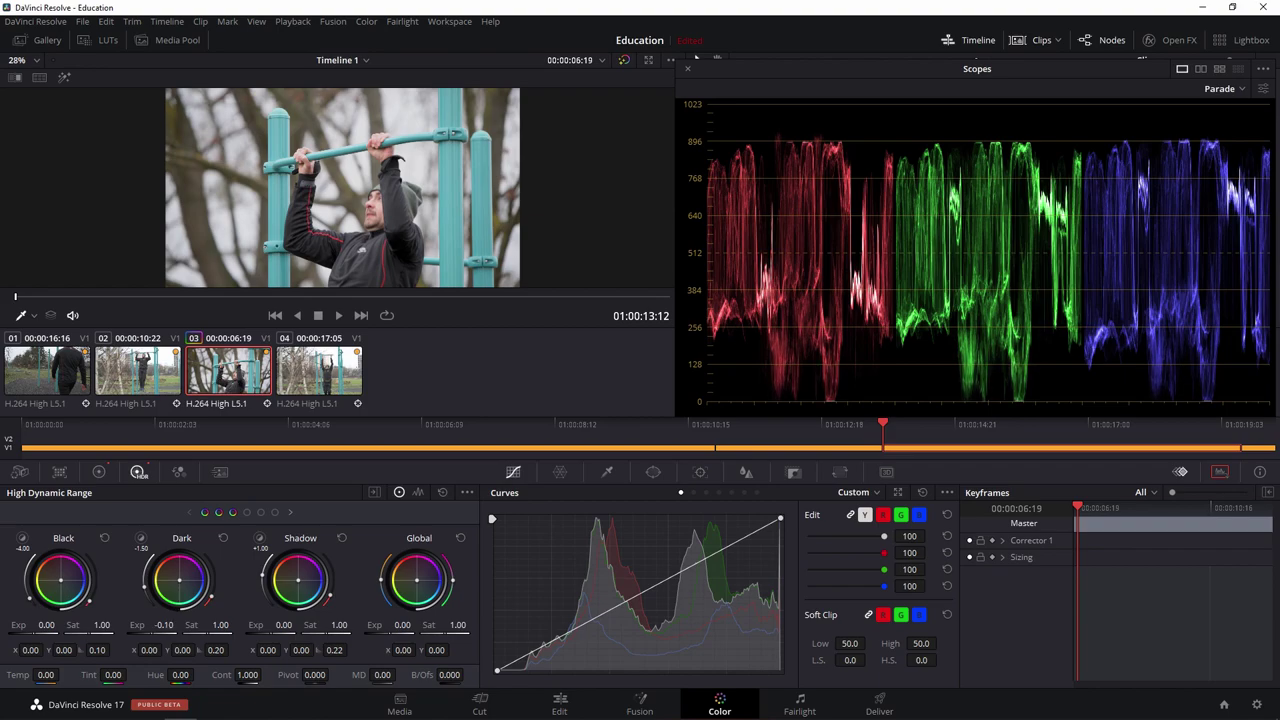
# - Try a lower Highlight exposure and reset it to 0.00, then set the Light zone range to -1.00
pyautogui.scroll(-3, 257, 648)
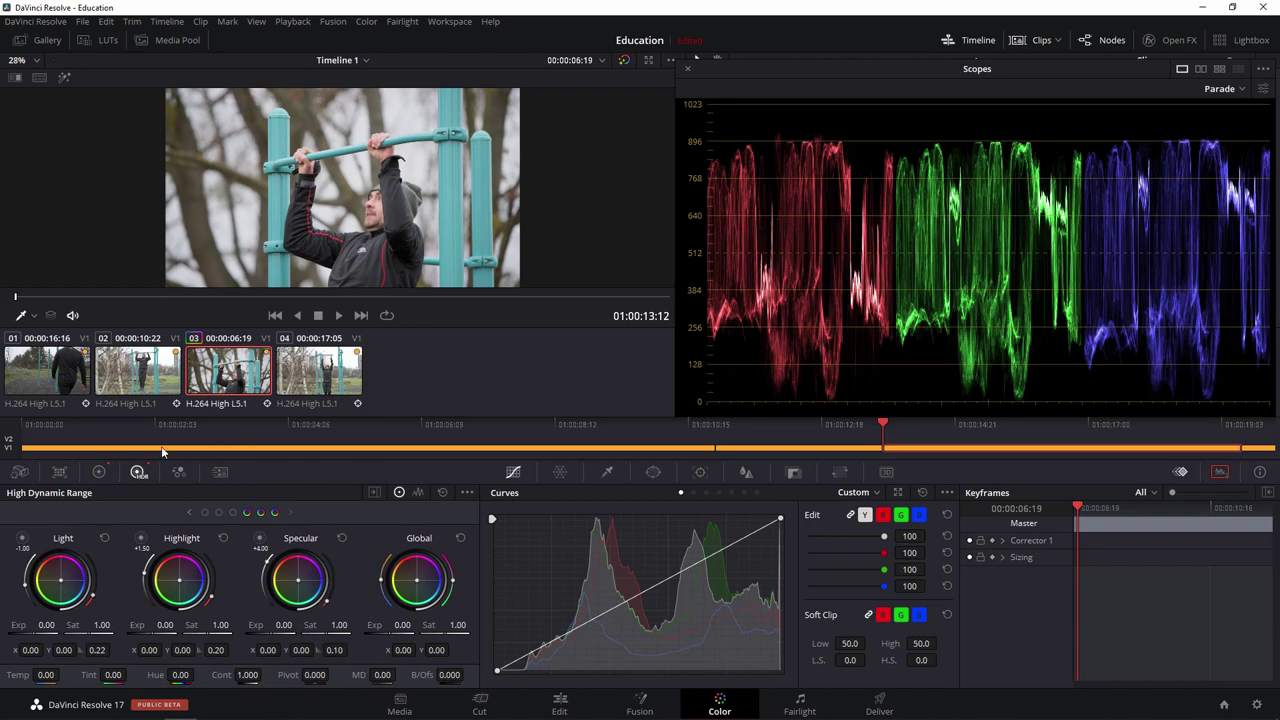
pyautogui.moveTo(164, 624)
pyautogui.mouseDown()
pyautogui.moveTo(152, 624)
pyautogui.moveTo(176, 624)
pyautogui.moveTo(153, 632)
pyautogui.mouseUp()
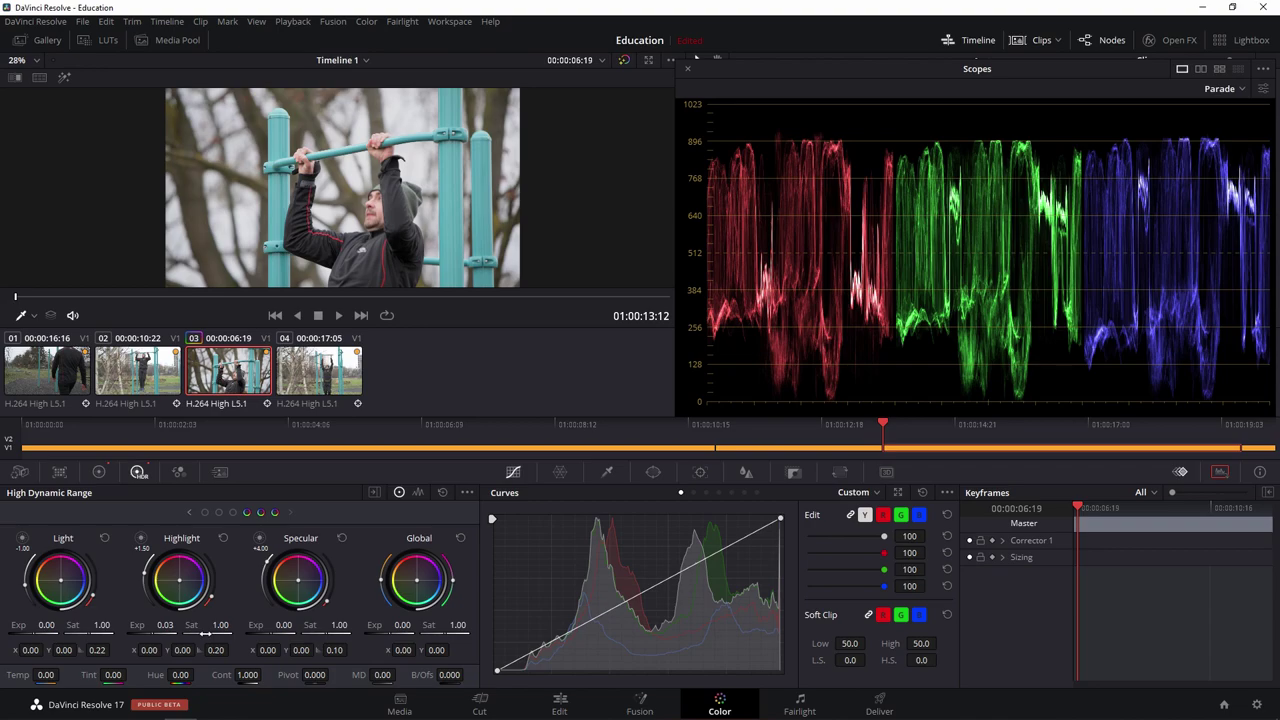
pyautogui.moveTo(205, 633); pyautogui.dragTo(256, 601)
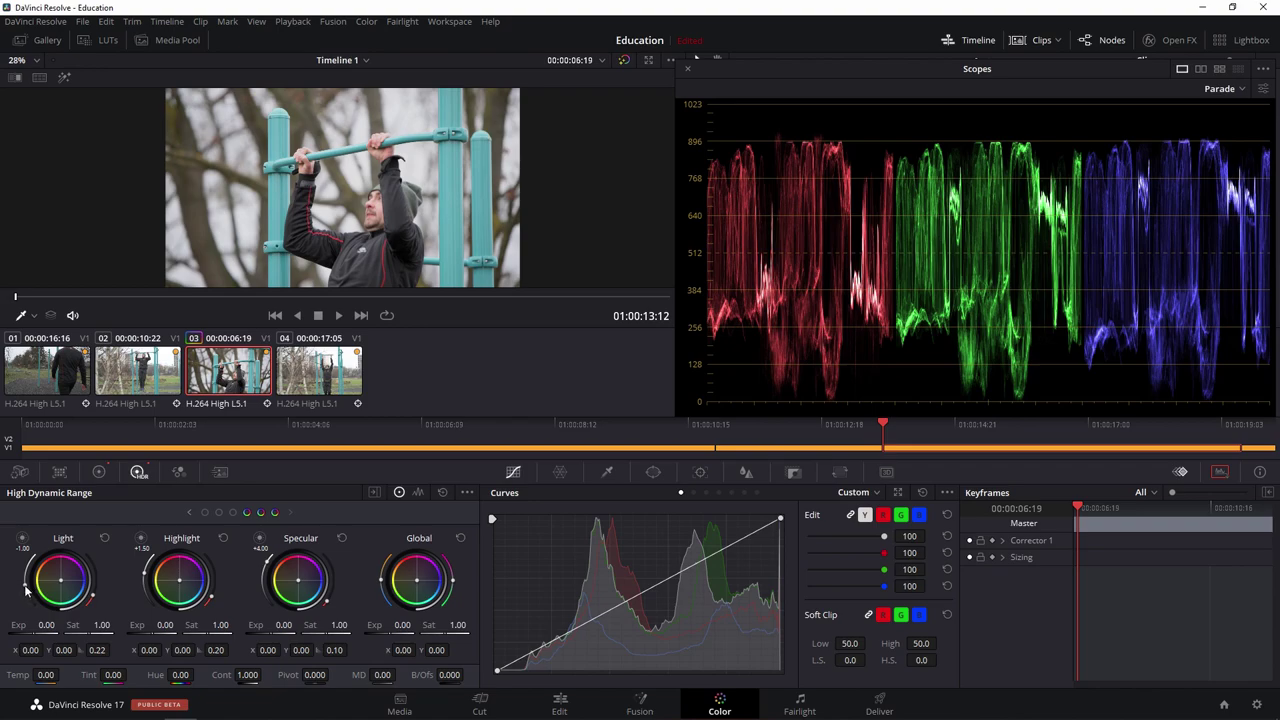
pyautogui.moveTo(25, 588); pyautogui.dragTo(24, 589)
pyautogui.moveTo(22, 588); pyautogui.dragTo(26, 590)
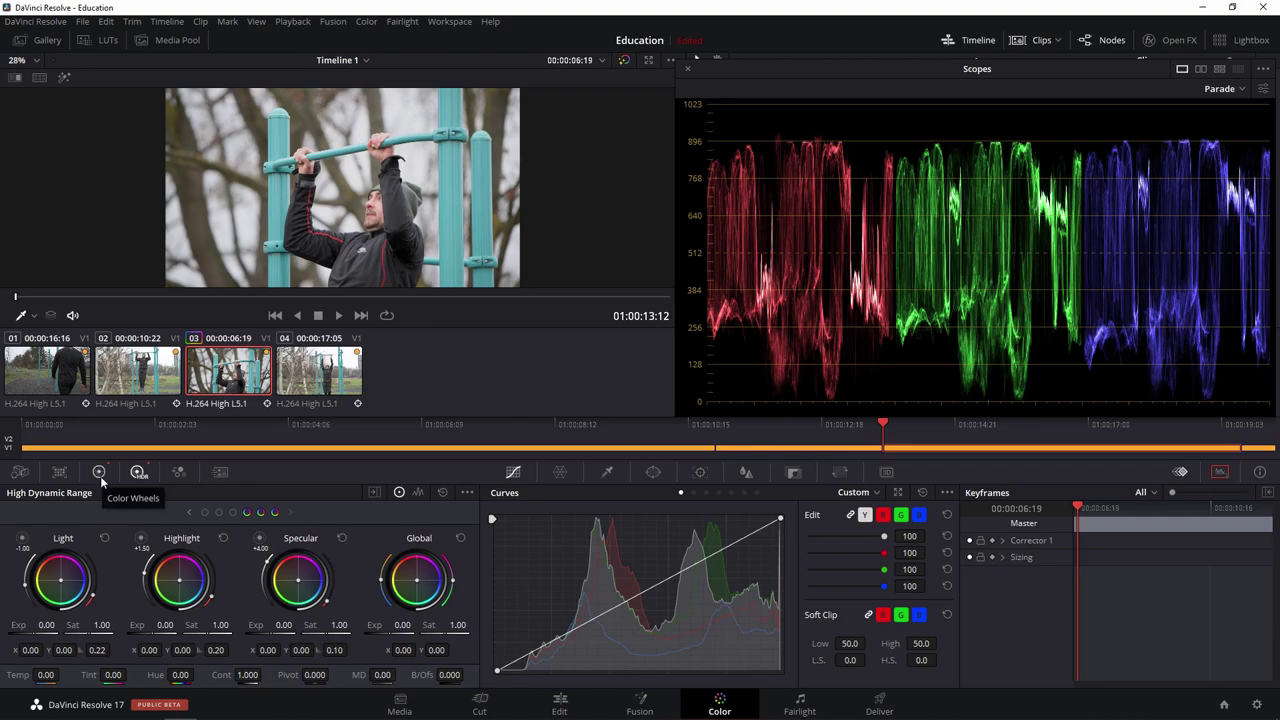
# - On the Log wheels raise Shadow to 0.08, so Lift reads -0.07, then return to HDR wheels
pyautogui.click(99, 472)
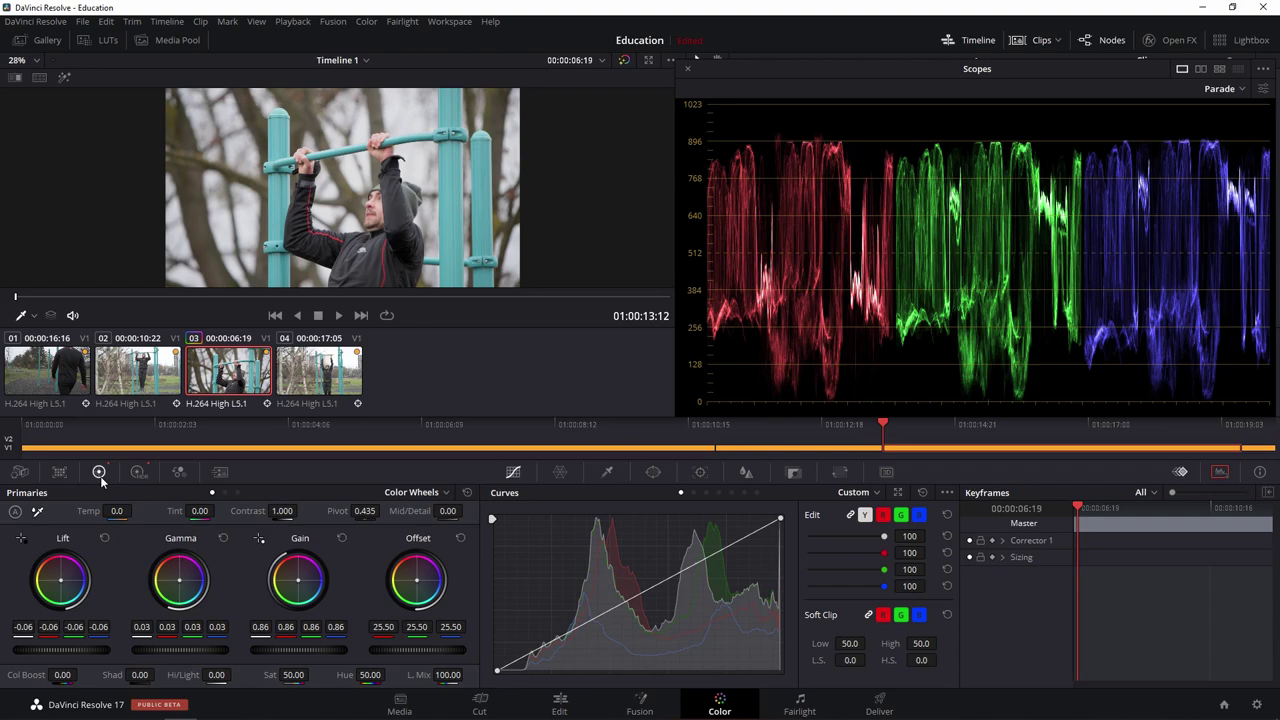
pyautogui.click(237, 492)
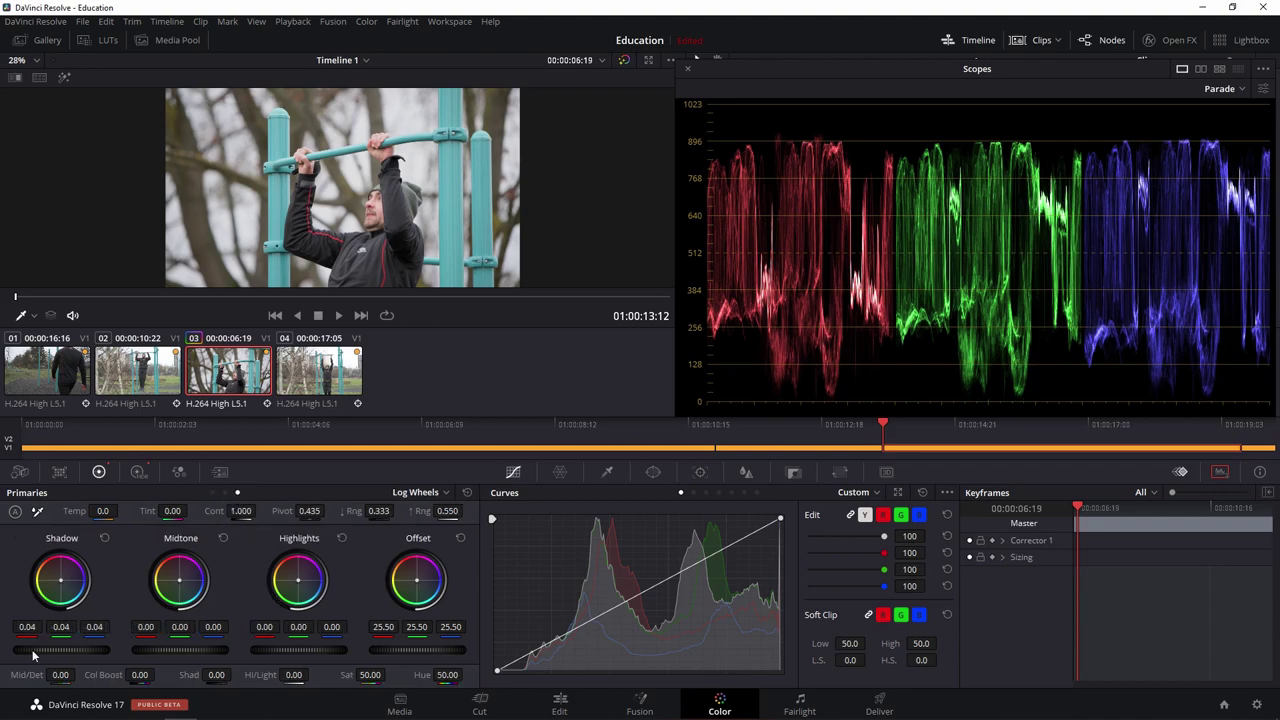
pyautogui.moveTo(33, 655); pyautogui.dragTo(48, 652)
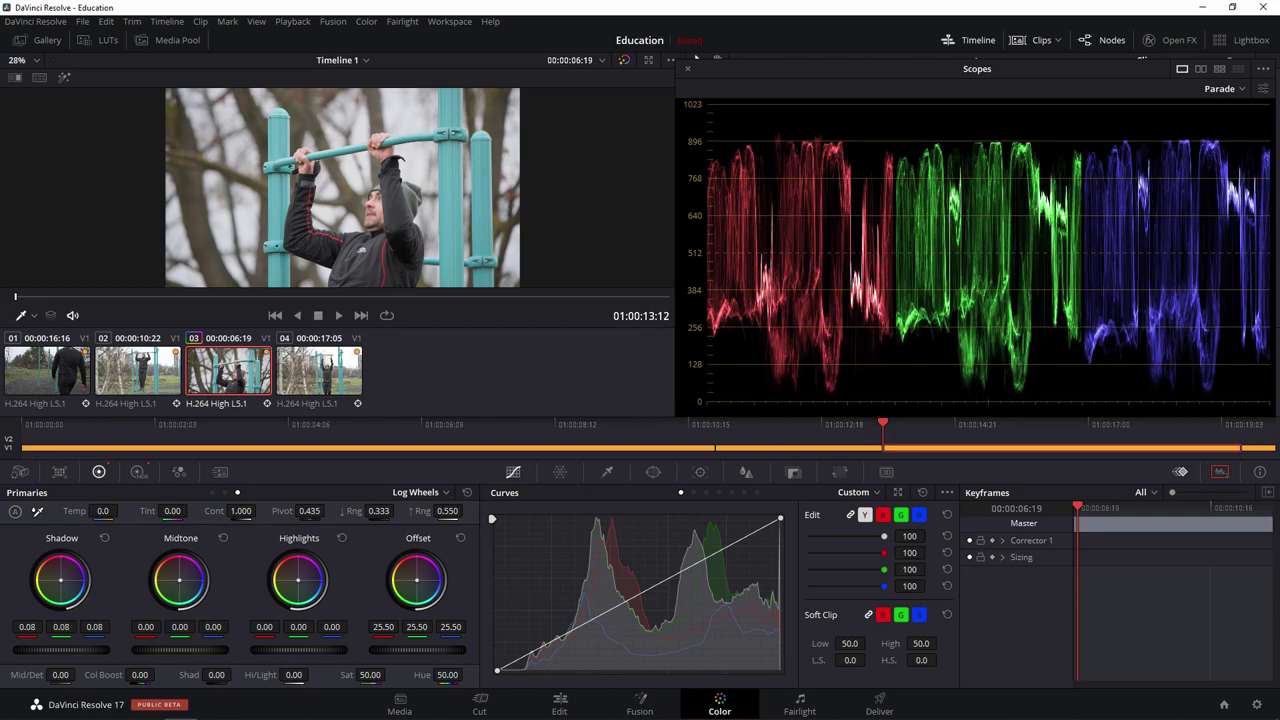
pyautogui.click(211, 493)
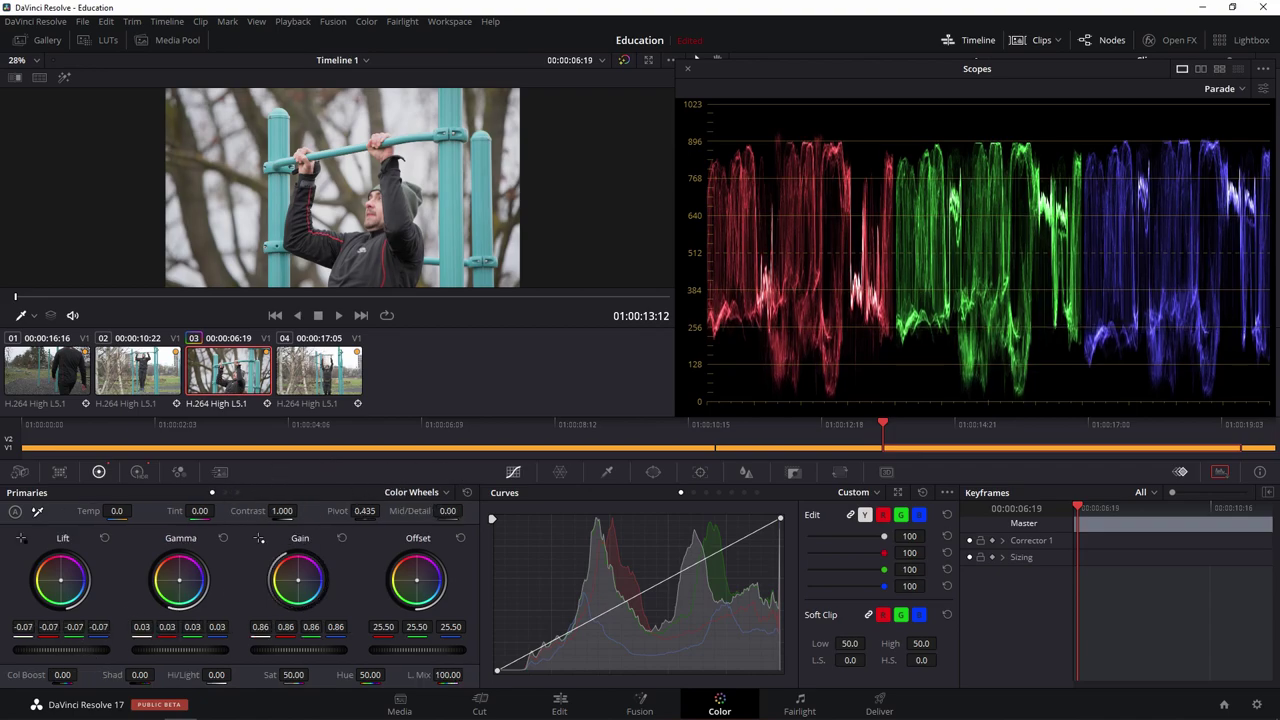
pyautogui.click(145, 475)
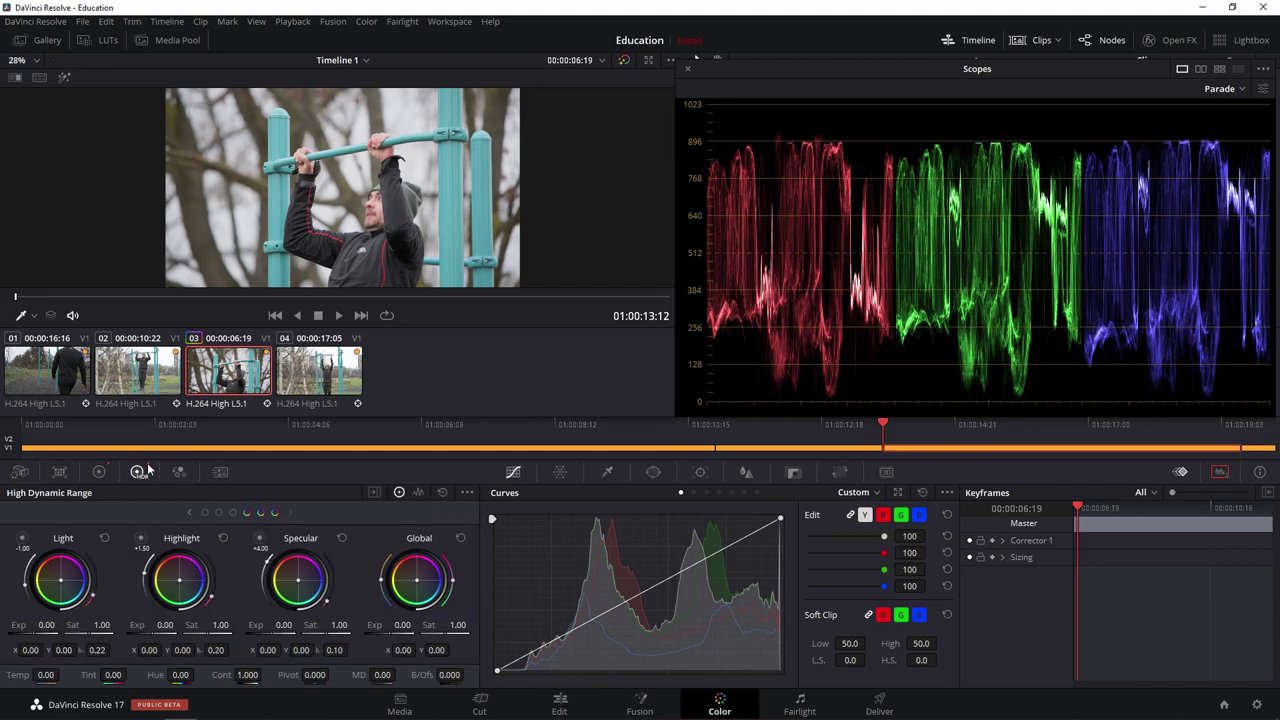
# - Page to the Black, Dark and Shadow zones and lower clip 03's Shadow exposure to -0.09
pyautogui.click(189, 512)
pyautogui.click(189, 512)
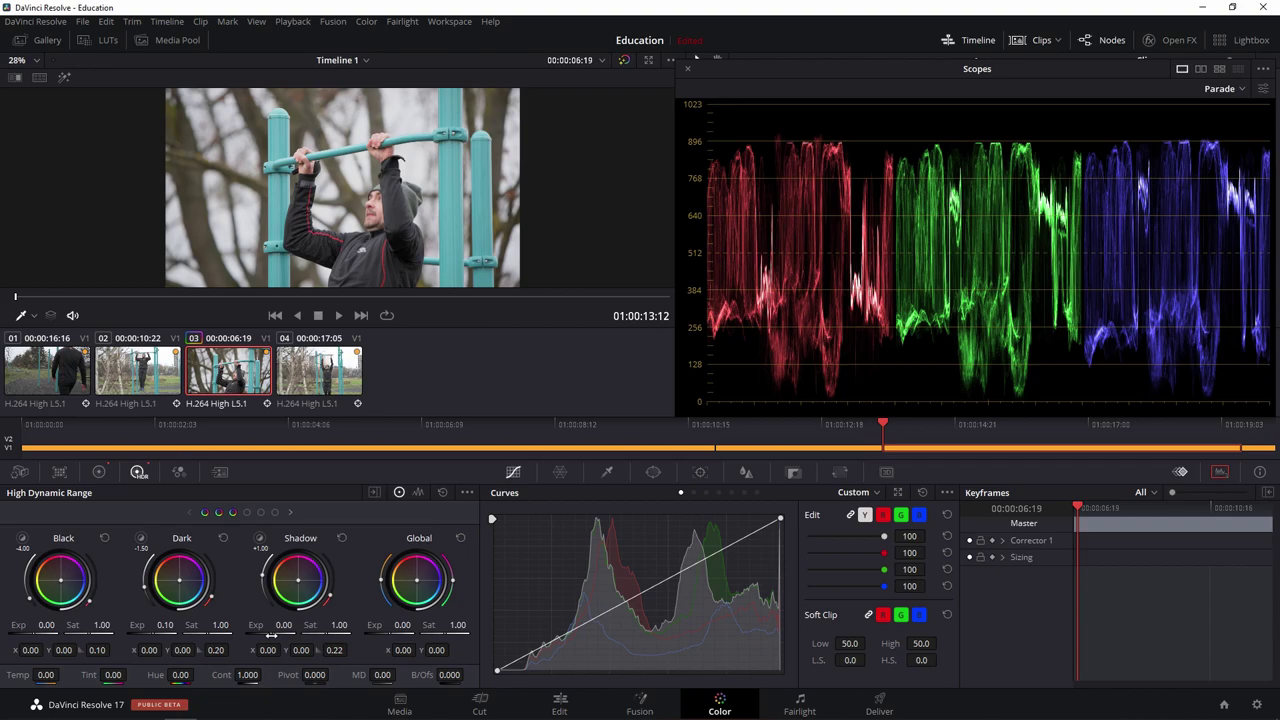
pyautogui.moveTo(270, 636); pyautogui.dragTo(276, 625)
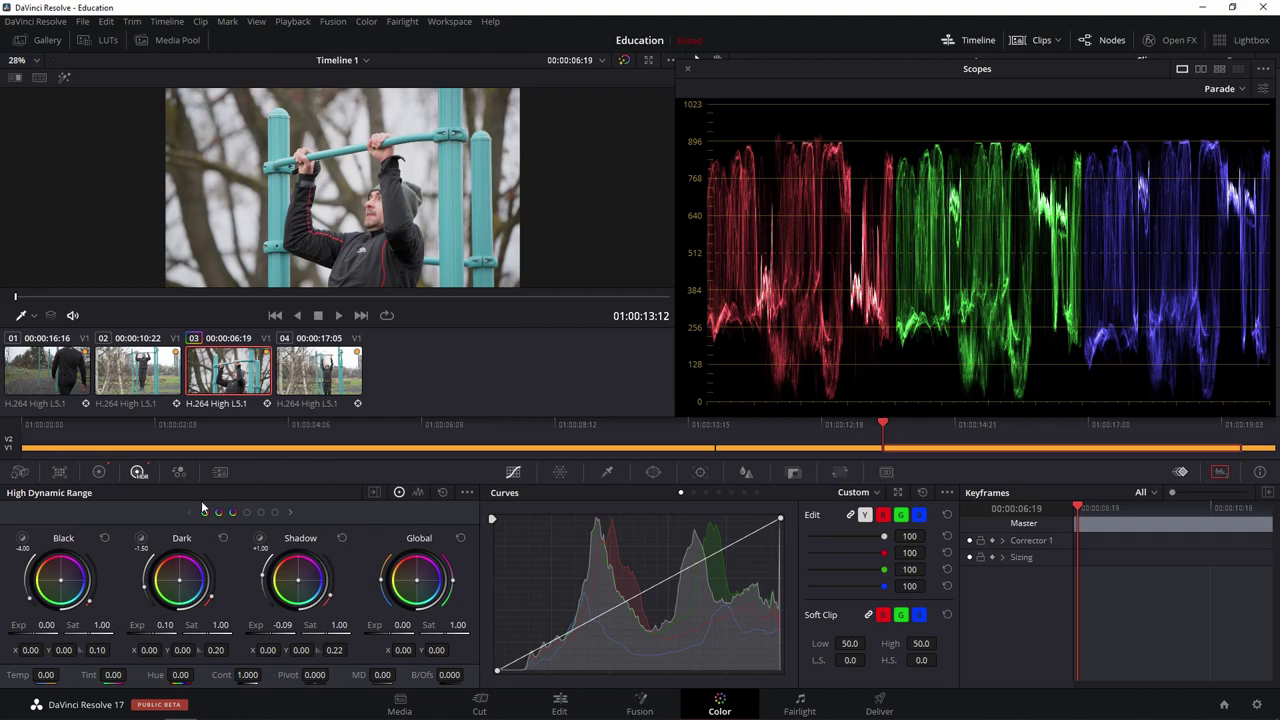
# - Nudge clip 03's log Shadow and Lift master wheels, keeping Lift -0.07, Gamma 0.03, Gain 0.86
pyautogui.click(106, 476)
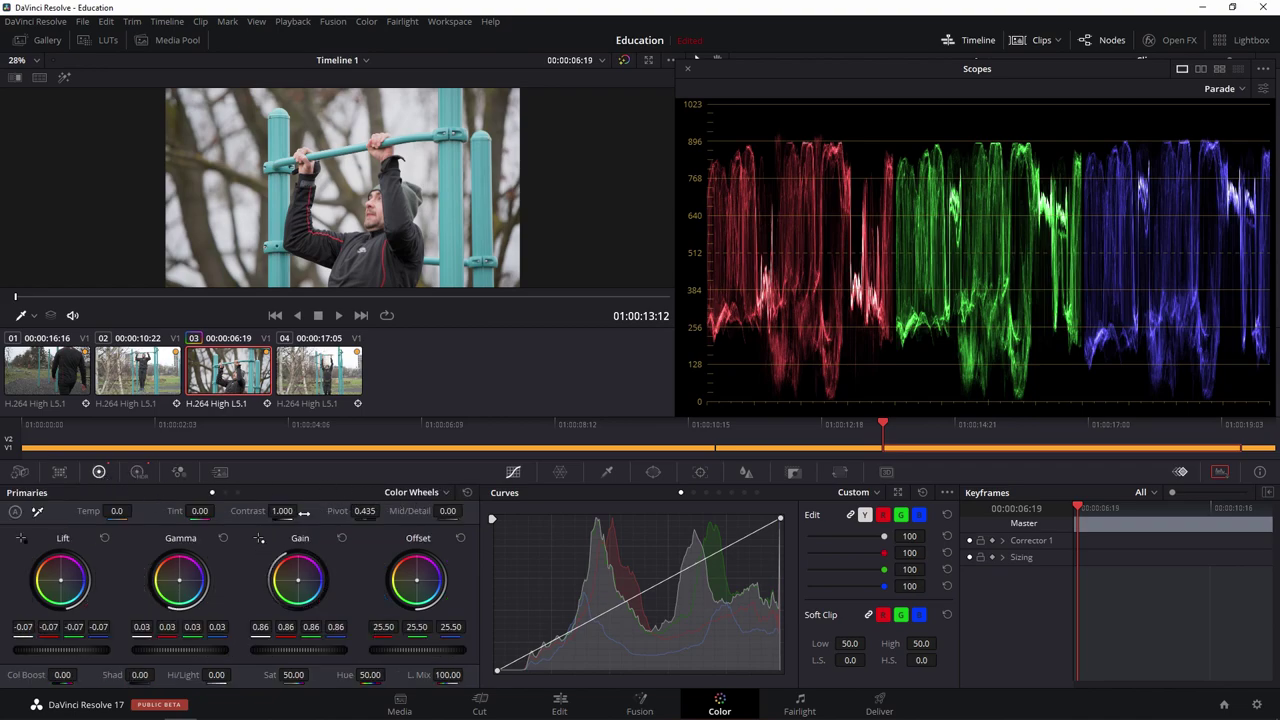
pyautogui.click(238, 492)
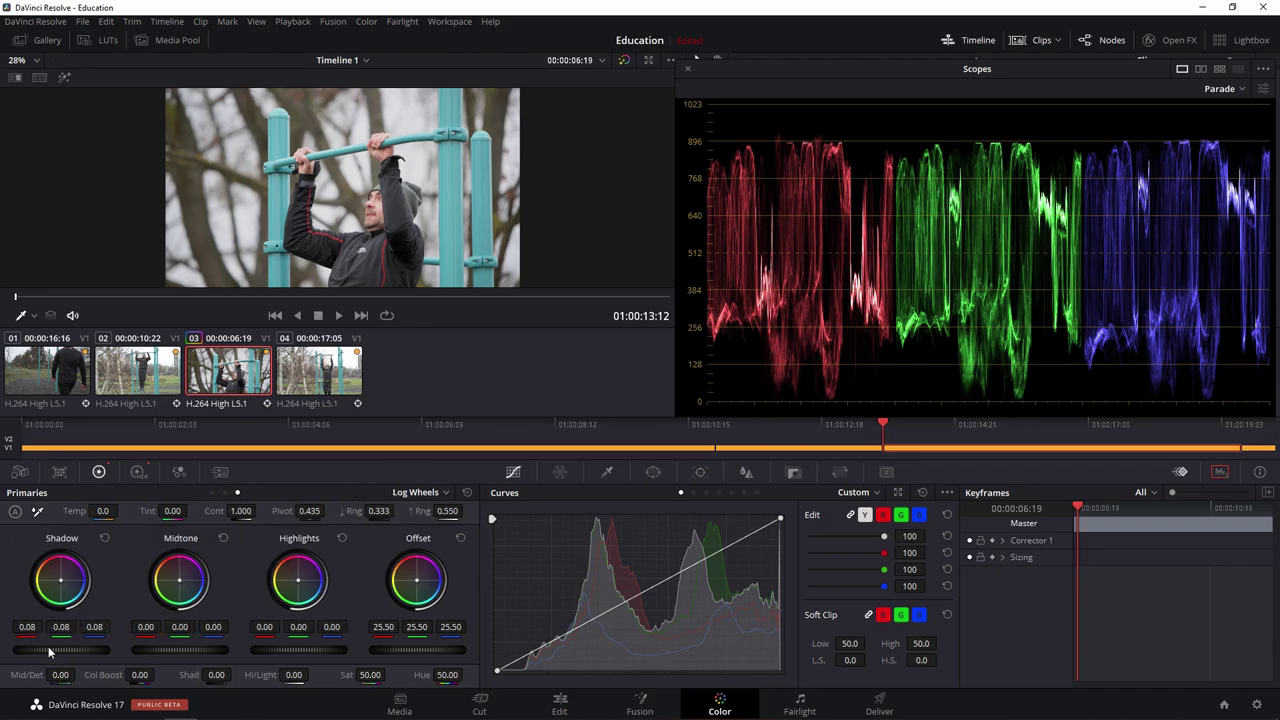
pyautogui.moveTo(48, 646); pyautogui.dragTo(52, 646)
pyautogui.click(211, 492)
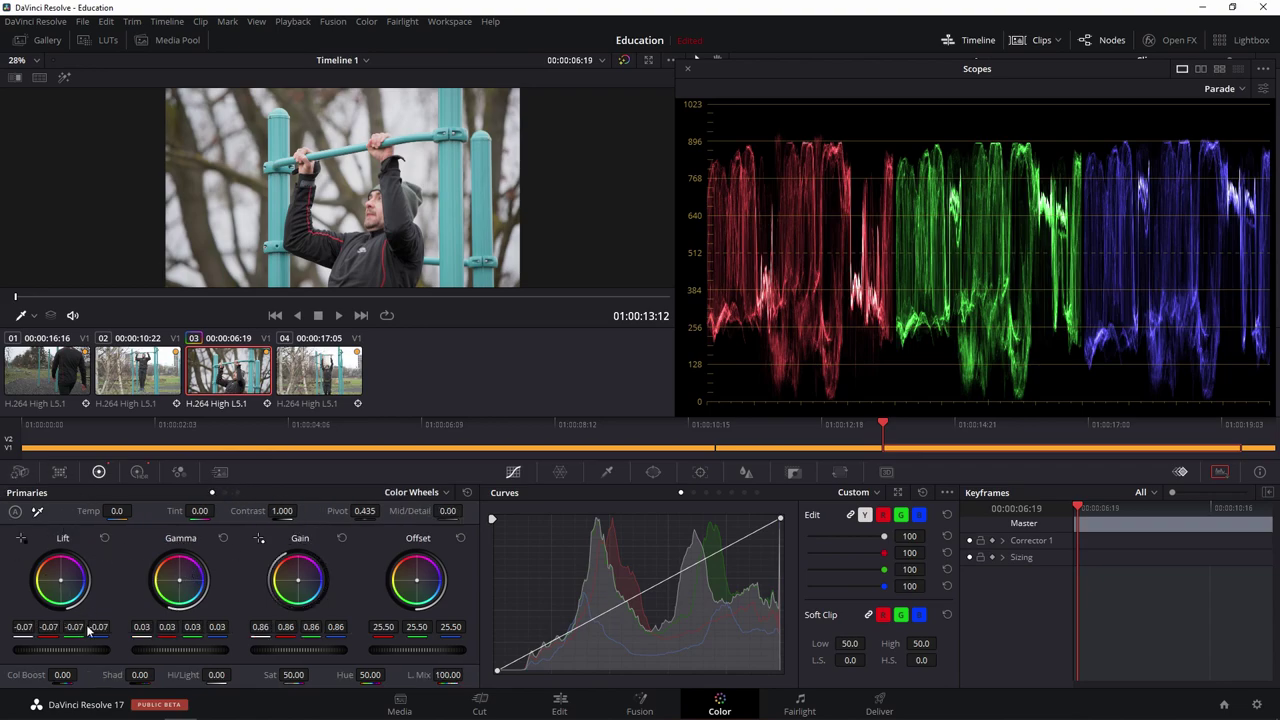
pyautogui.moveTo(68, 650); pyautogui.dragTo(72, 650)
# - Grade clip 01 with Gain 0.91, Lift -0.02, Gamma 0.02 and Contrast 1.072, then load clip 02
pyautogui.click(40, 373)
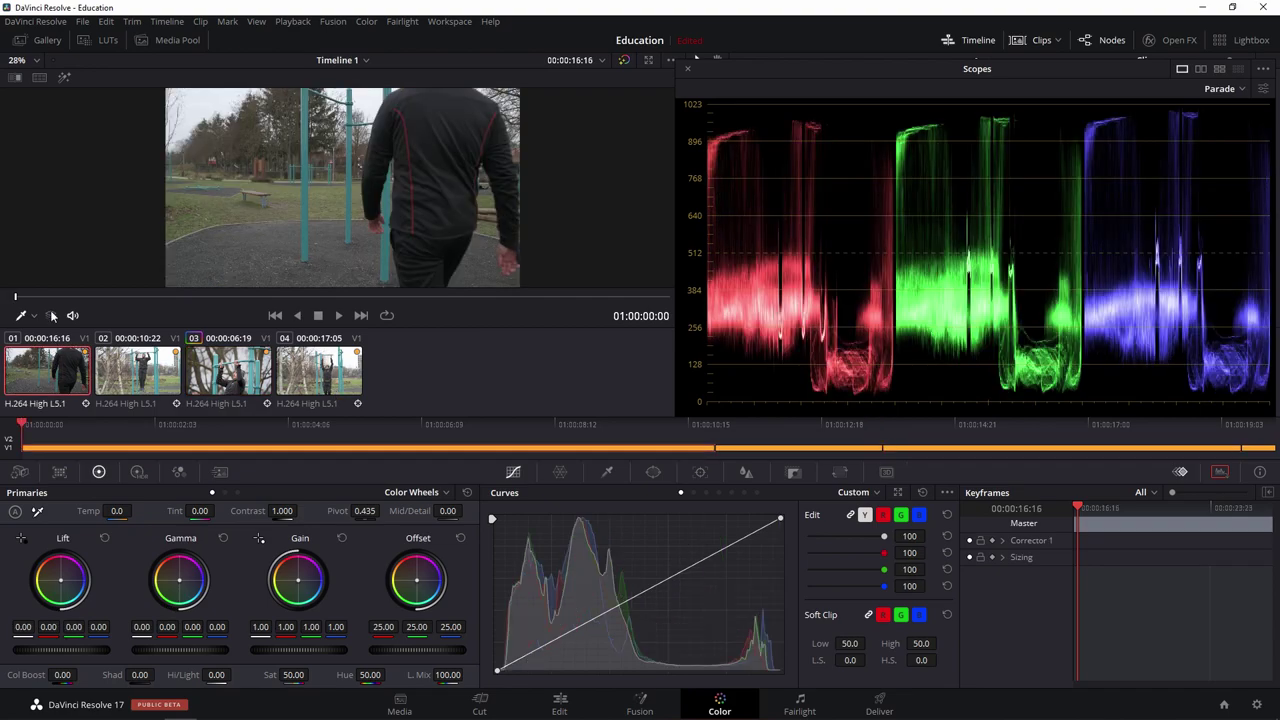
pyautogui.moveTo(17, 298)
pyautogui.mouseDown()
pyautogui.moveTo(325, 298)
pyautogui.moveTo(512, 318)
pyautogui.mouseUp()
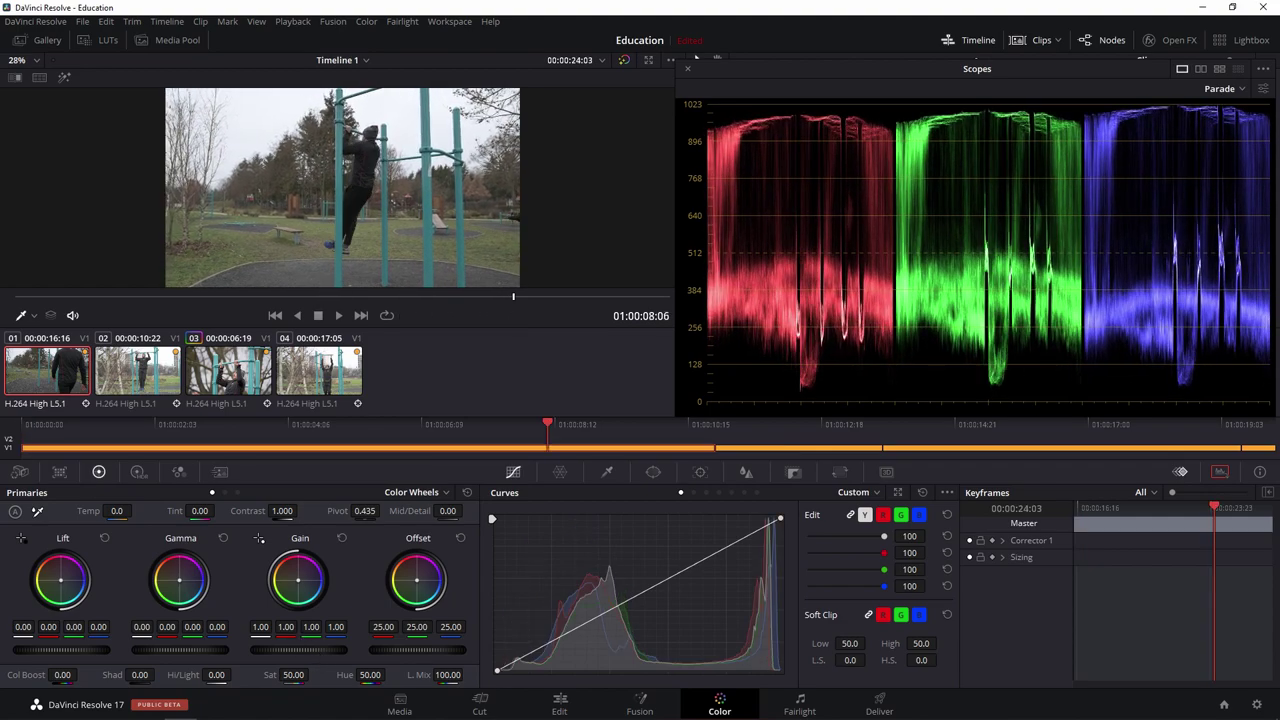
pyautogui.moveTo(298, 649); pyautogui.dragTo(270, 649)
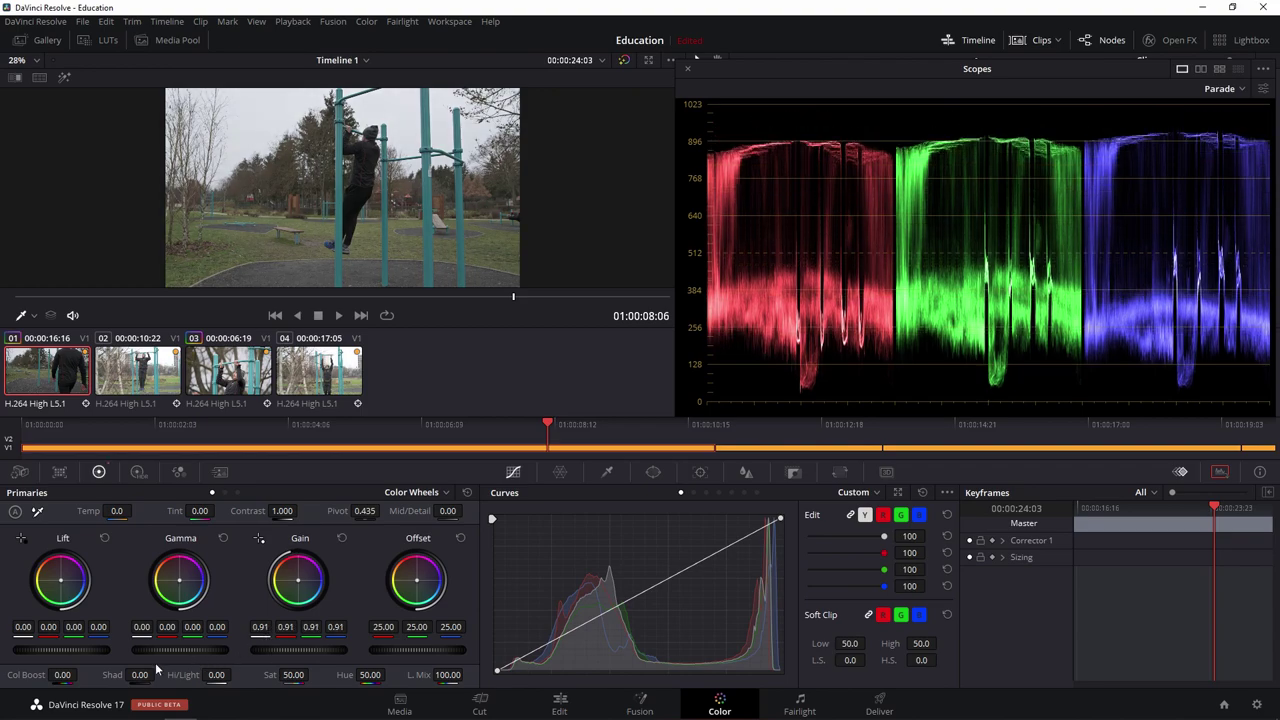
pyautogui.moveTo(89, 650); pyautogui.dragTo(74, 650)
pyautogui.moveTo(170, 650); pyautogui.dragTo(200, 650)
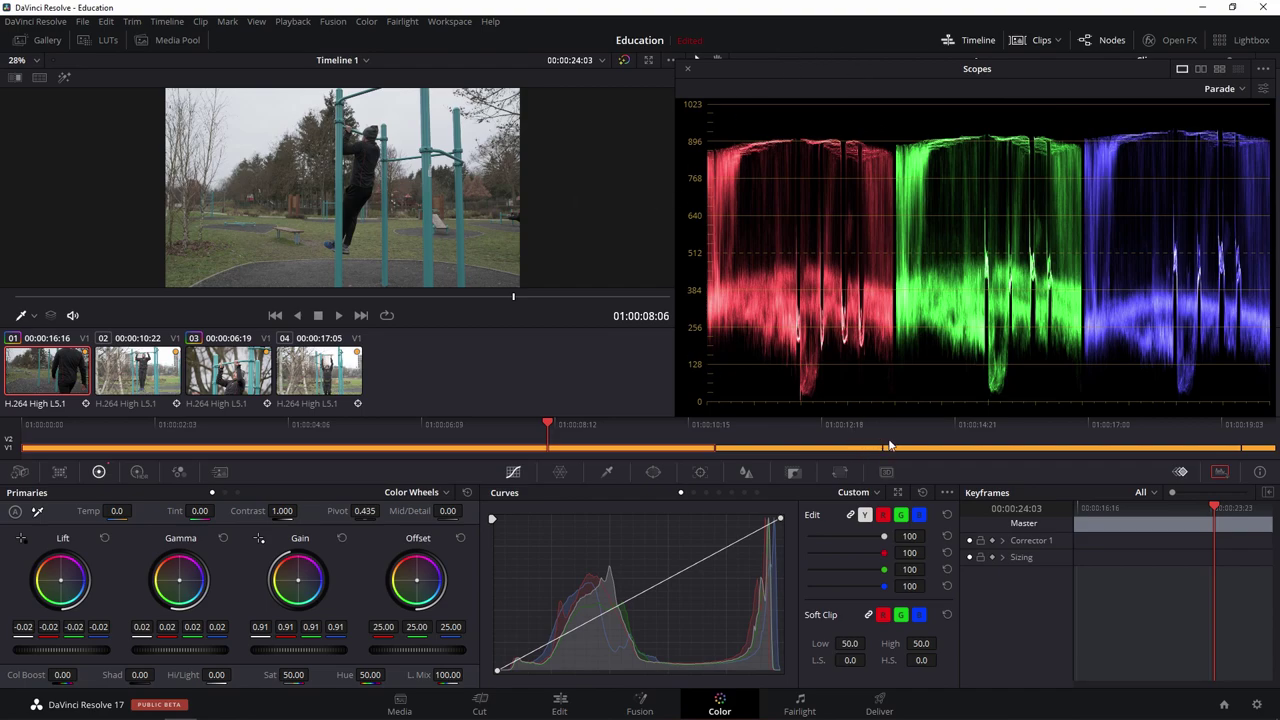
pyautogui.moveTo(282, 511); pyautogui.dragTo(300, 512)
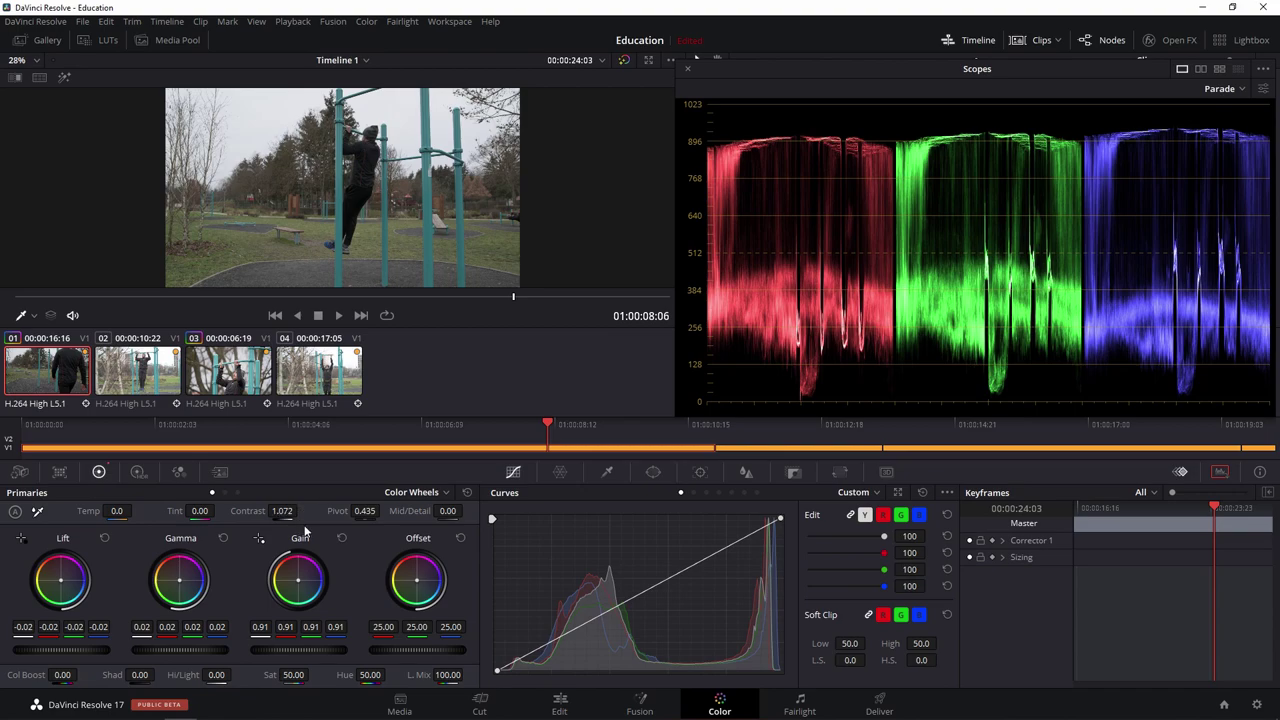
pyautogui.click(137, 390)
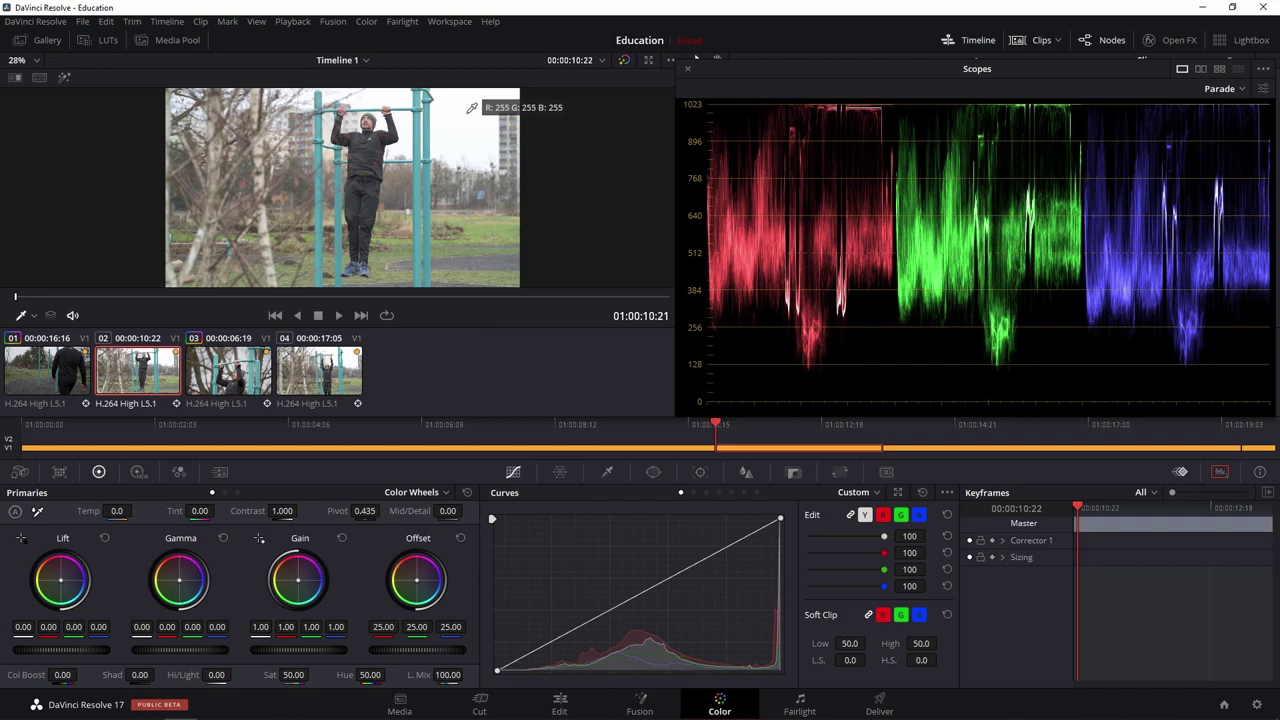
# - Give clip 02 Gain 0.88, Lift -0.06, Gamma 0.06 and log Highlights -0.04, then load clip 03
pyautogui.moveTo(335, 650); pyautogui.dragTo(310, 651)
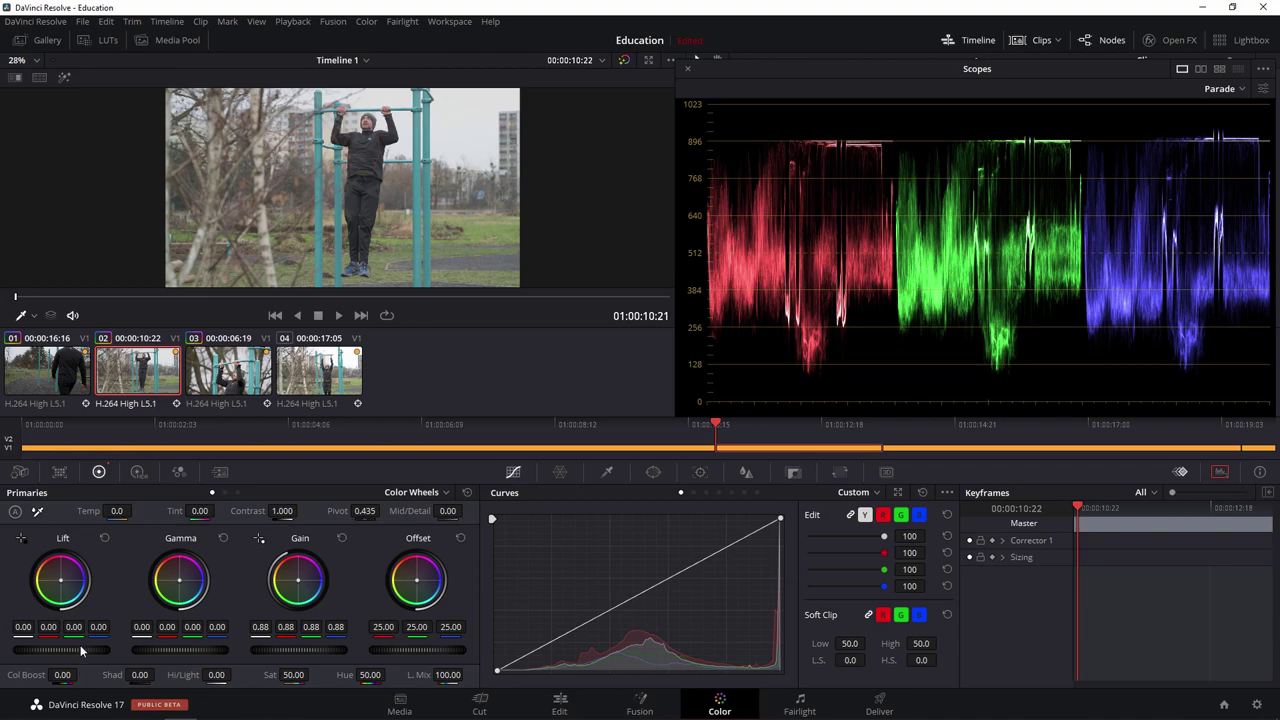
pyautogui.moveTo(60, 649); pyautogui.dragTo(41, 649)
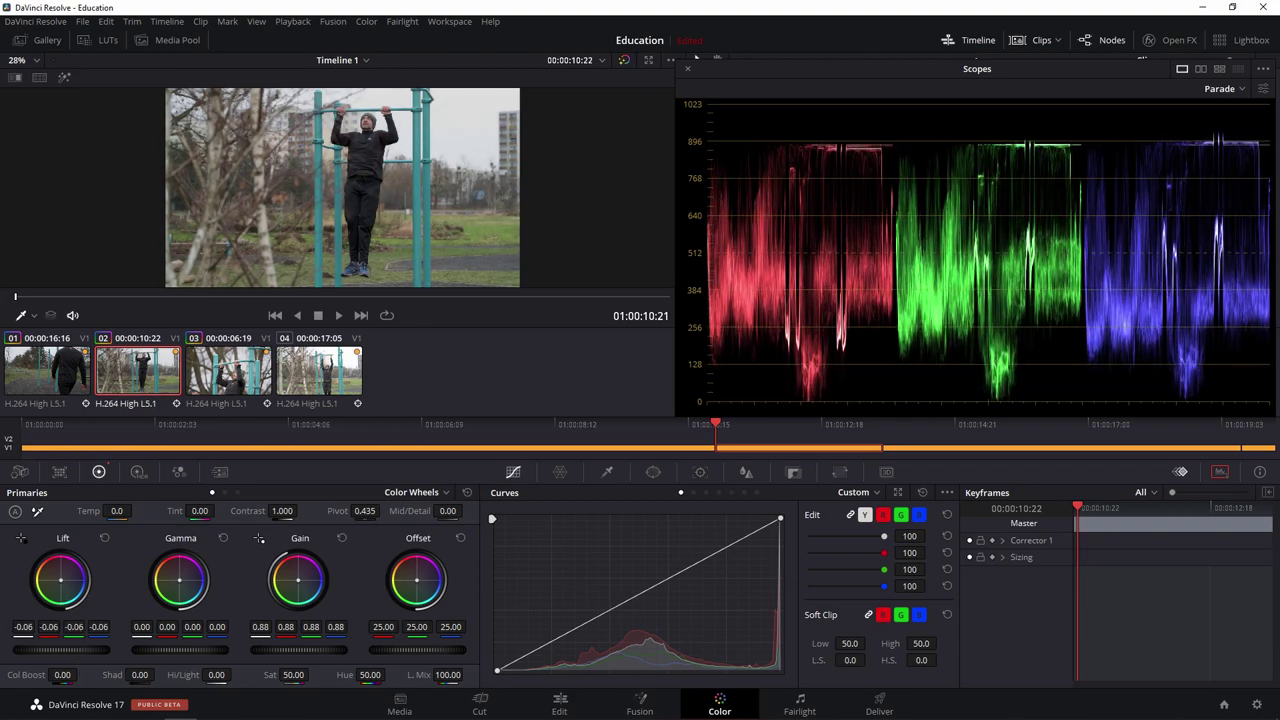
pyautogui.moveTo(149, 649); pyautogui.dragTo(168, 650)
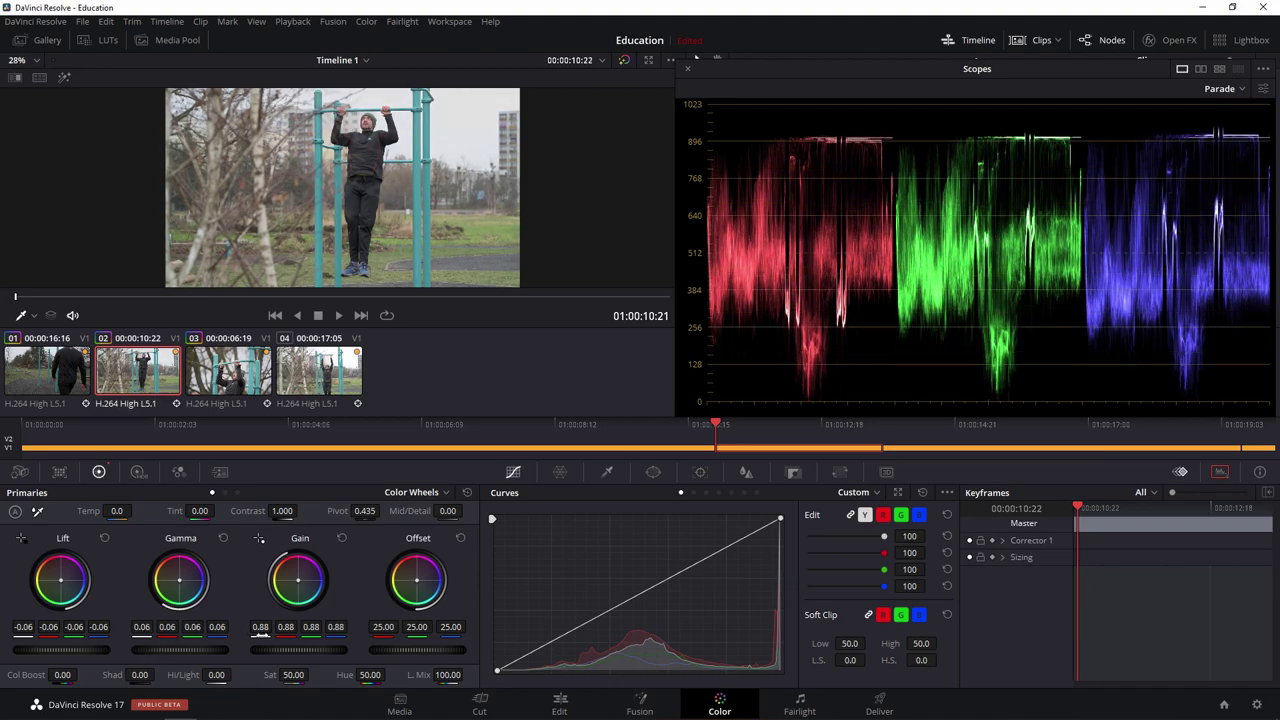
pyautogui.click(240, 492)
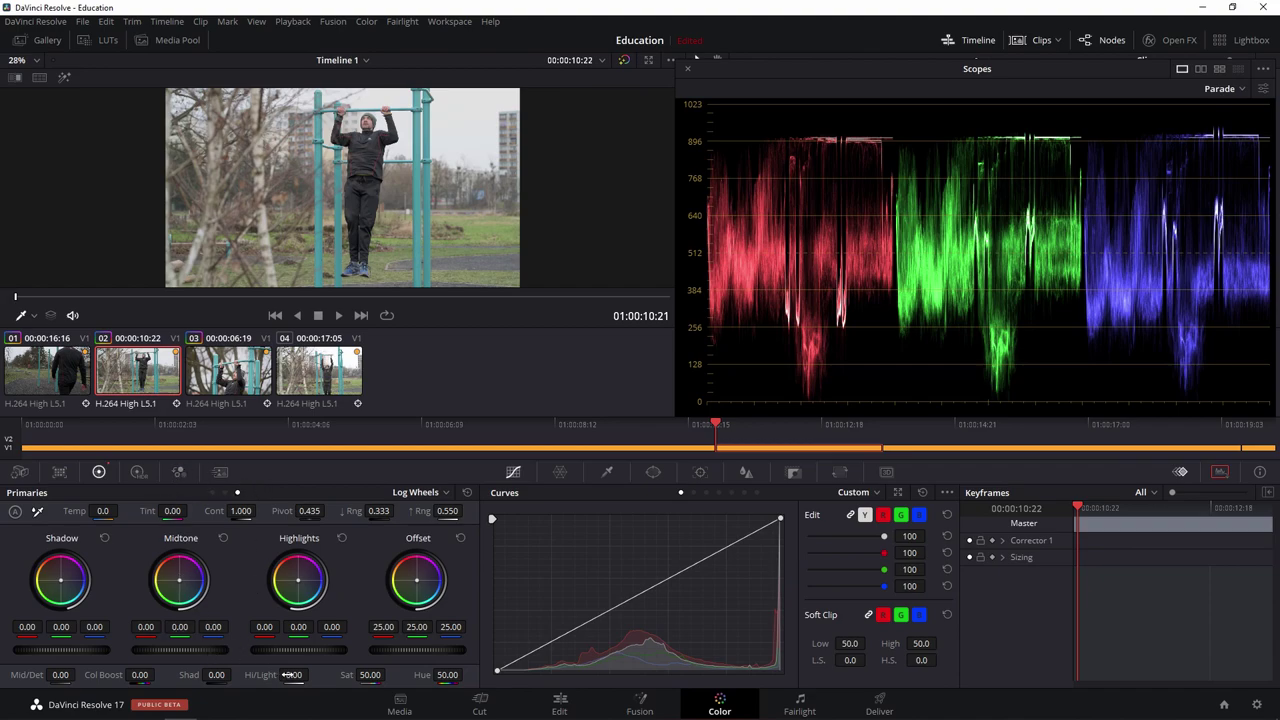
pyautogui.moveTo(326, 648); pyautogui.dragTo(306, 648)
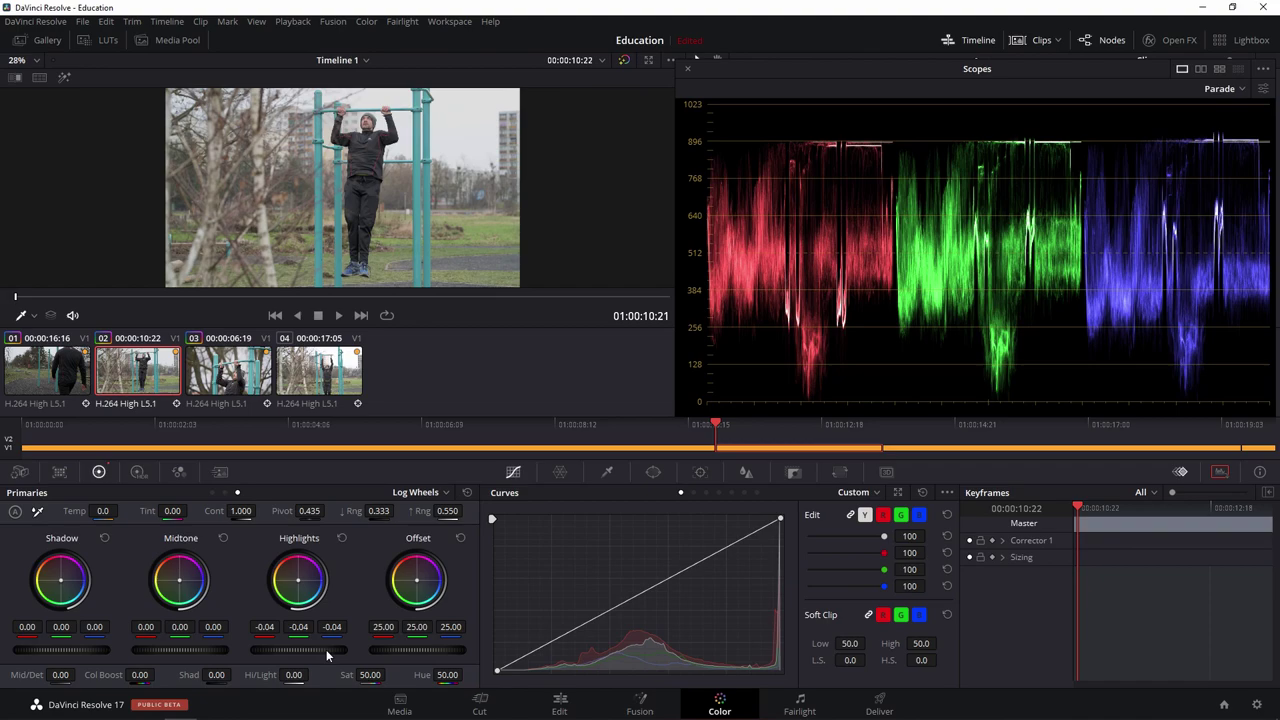
pyautogui.click(233, 367)
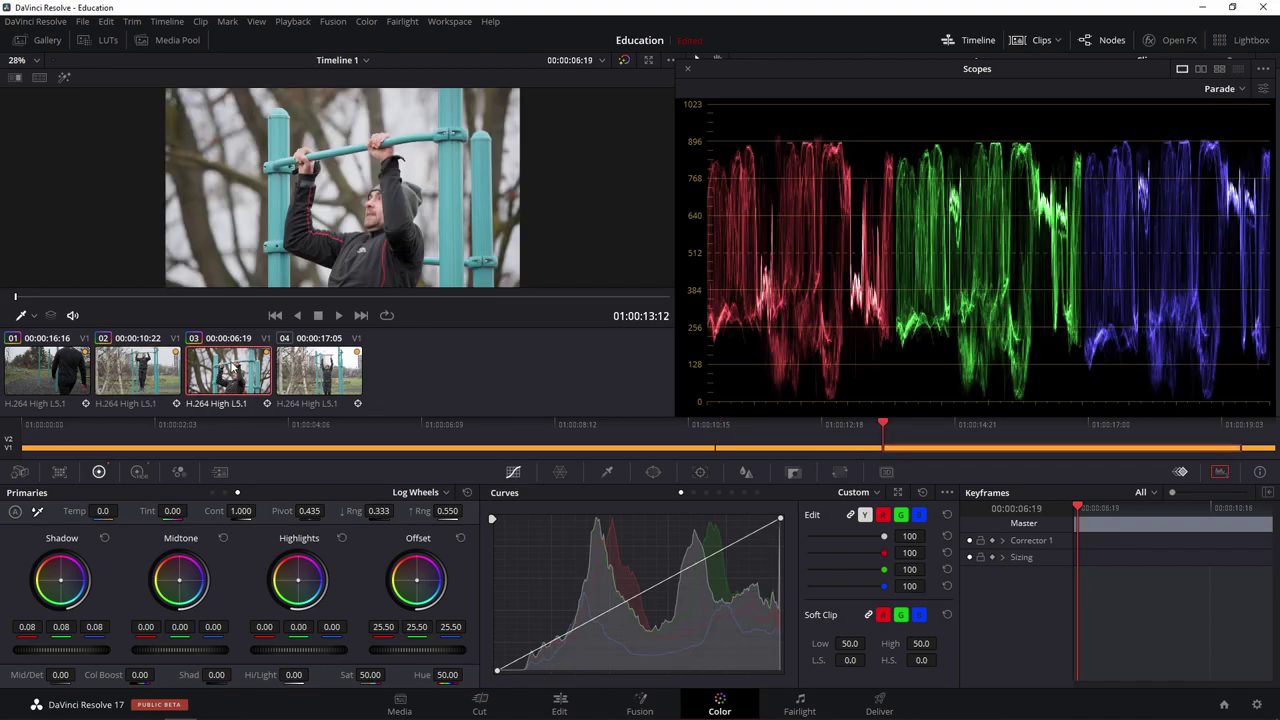
# - Select clip 04 and lower its log Highlights master wheel to -0.03
pyautogui.click(320, 375)
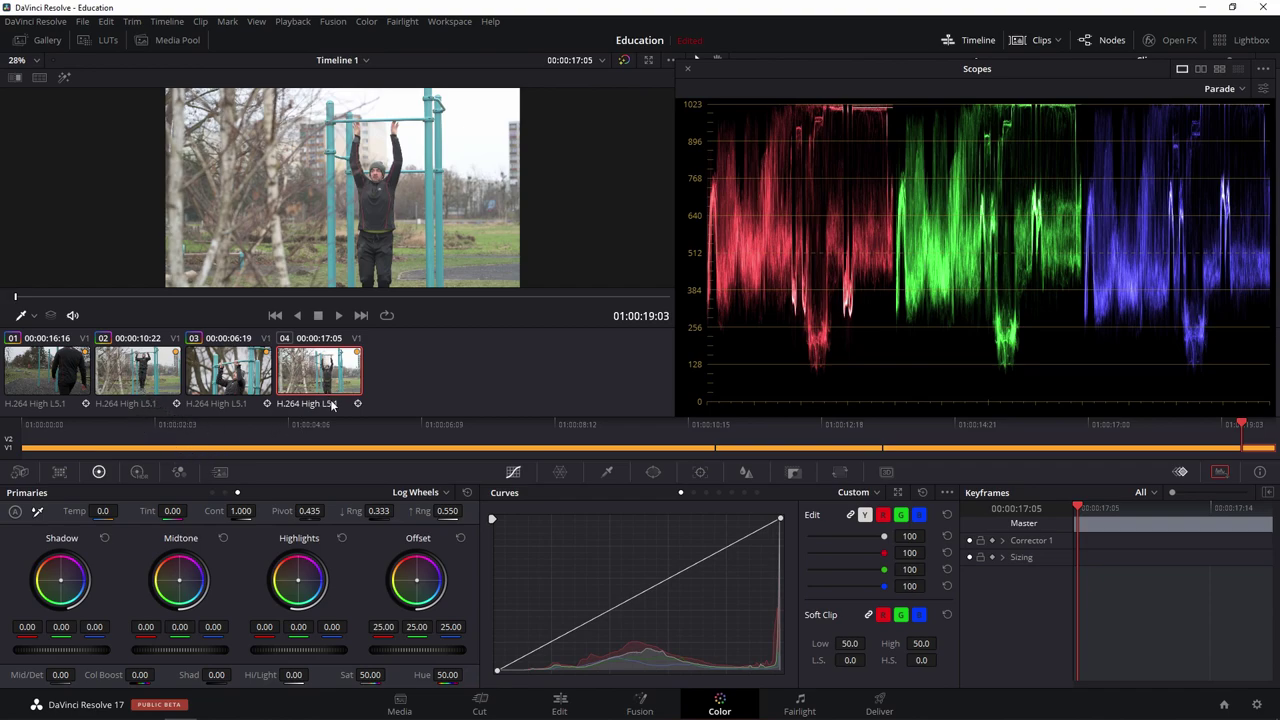
pyautogui.moveTo(318, 650); pyautogui.dragTo(310, 650)
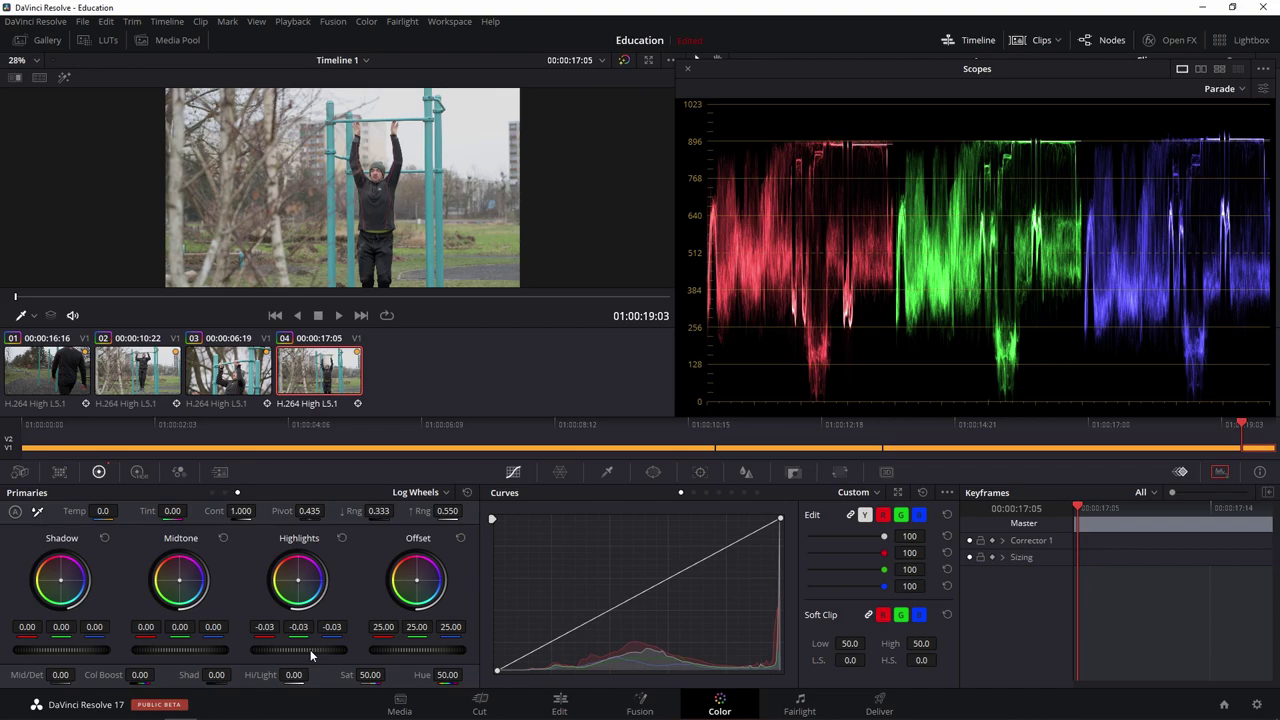